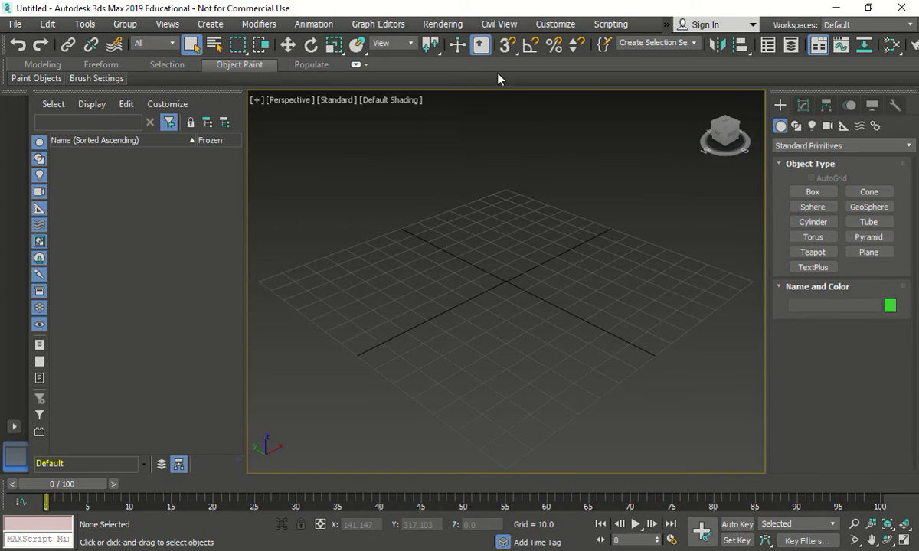
# Set the display unit scale to US Standard with Decimal Inches
pyautogui.click(555, 24)
pyautogui.click(572, 213)
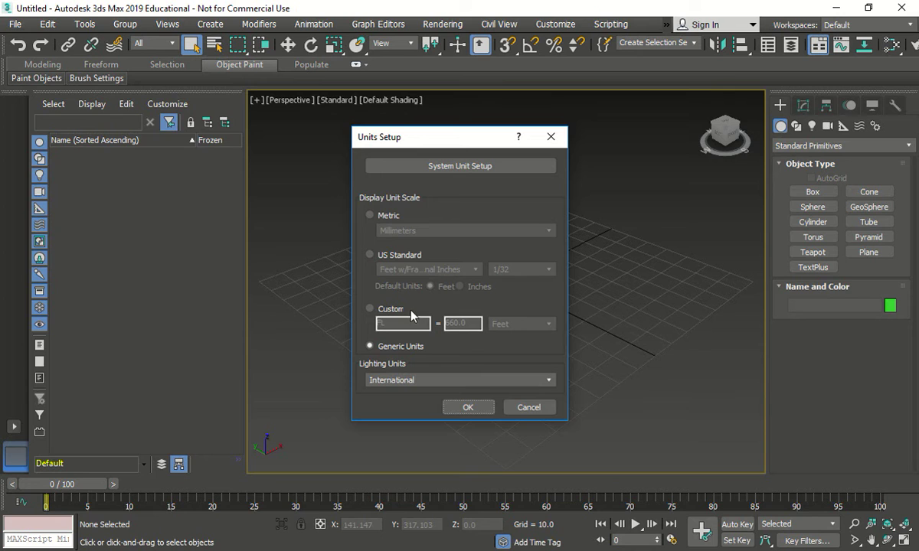
pyautogui.click(401, 258)
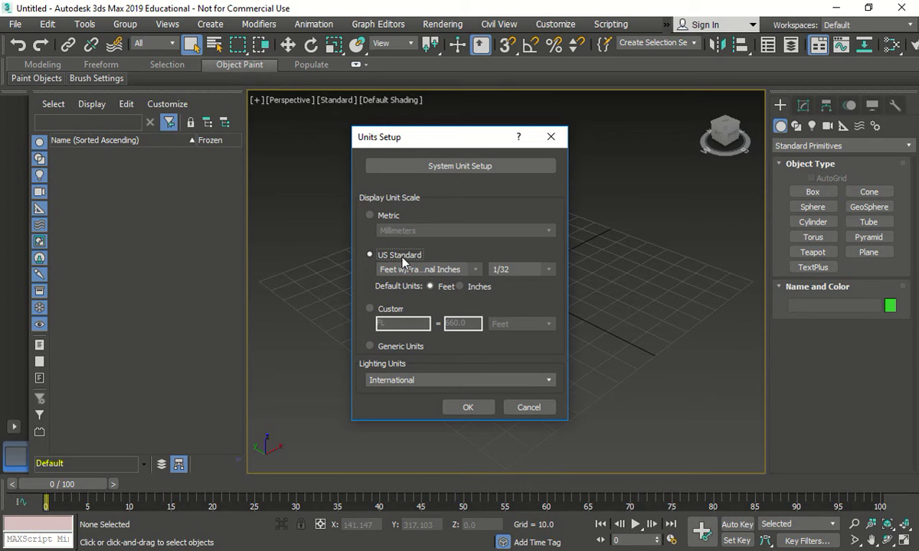
pyautogui.click(440, 269)
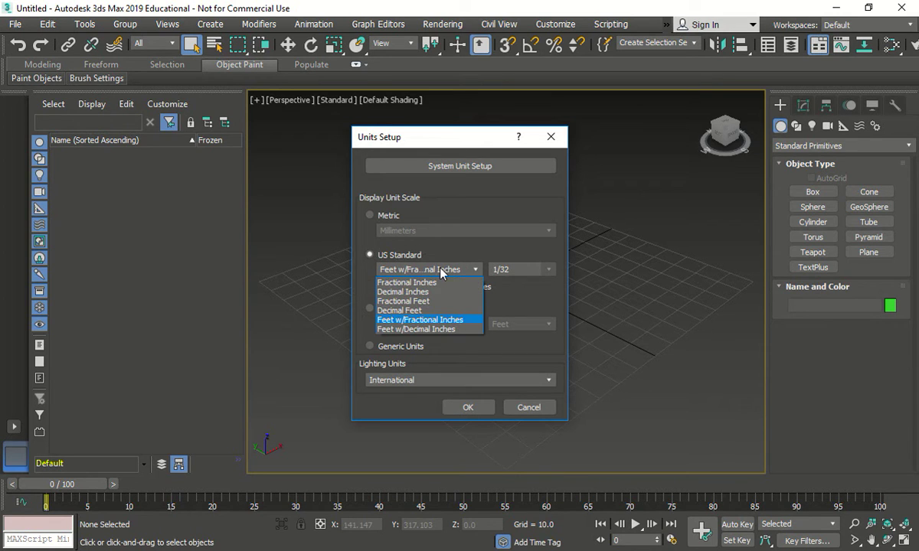
pyautogui.click(439, 292)
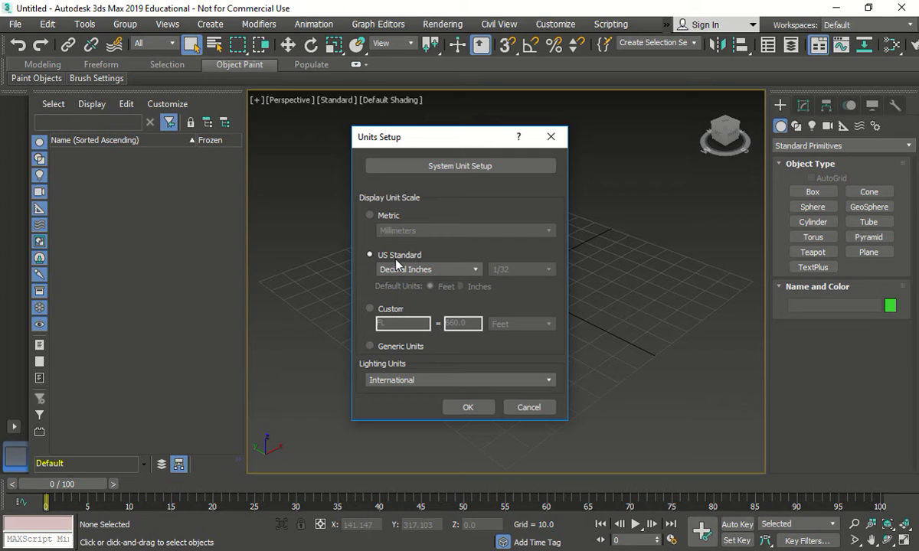
pyautogui.click(467, 407)
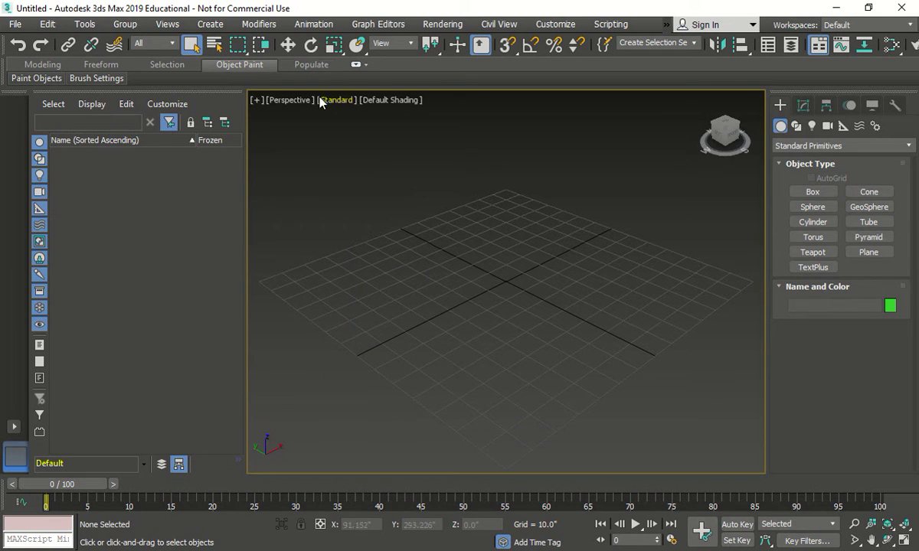
# Start saving the scene under a new name and create a folder named Unit-m3 inside the scenes folder
pyautogui.click(15, 24)
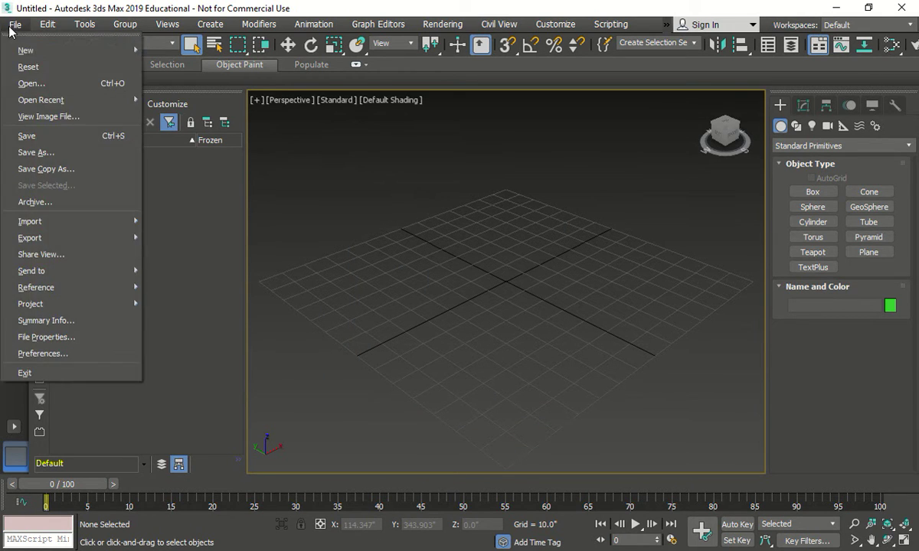
pyautogui.click(44, 152)
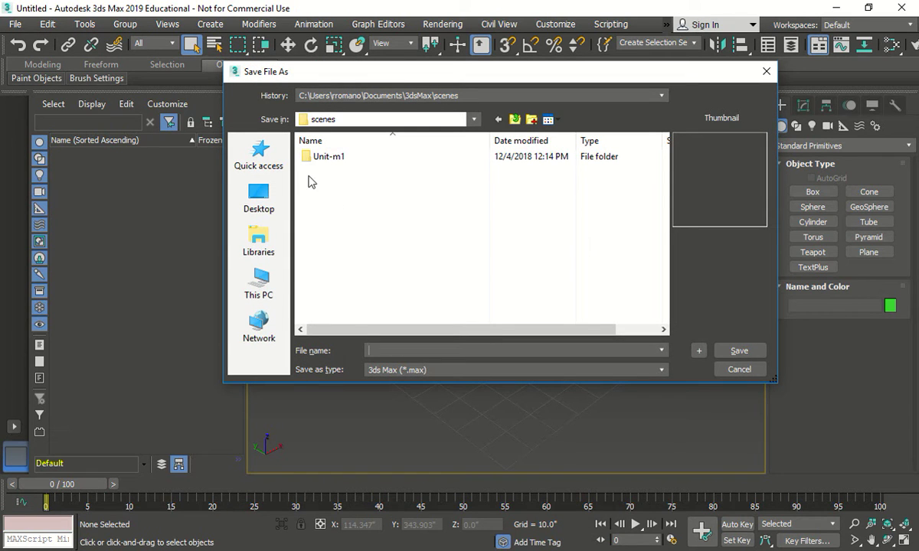
pyautogui.rightClick(315, 186)
pyautogui.moveTo(358, 326)
pyautogui.click(477, 323)
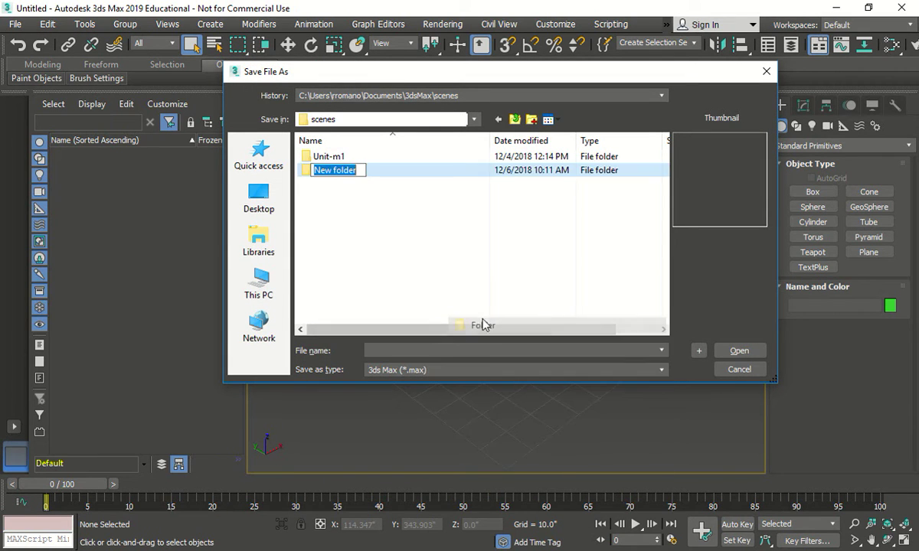
pyautogui.write('U')
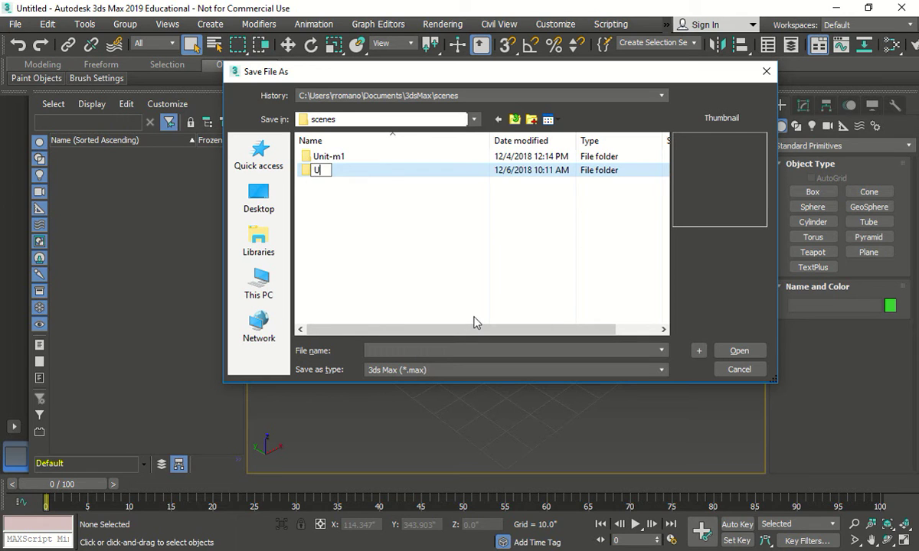
pyautogui.write('nit-m3')
pyautogui.press('Return')
# Save the scene as sofa-finish in the Unit-m3 folder
pyautogui.doubleClick(329, 170)
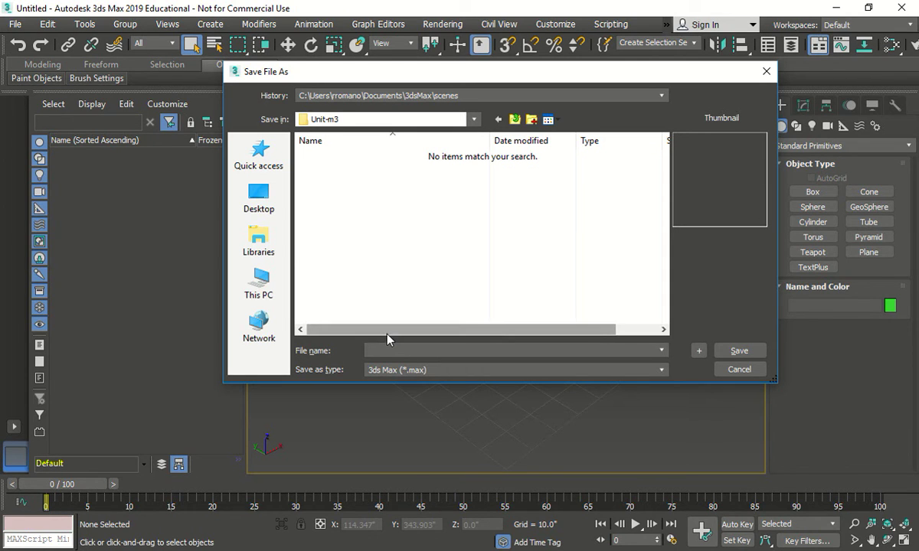
pyautogui.write('sofa-finish')
pyautogui.click(733, 351)
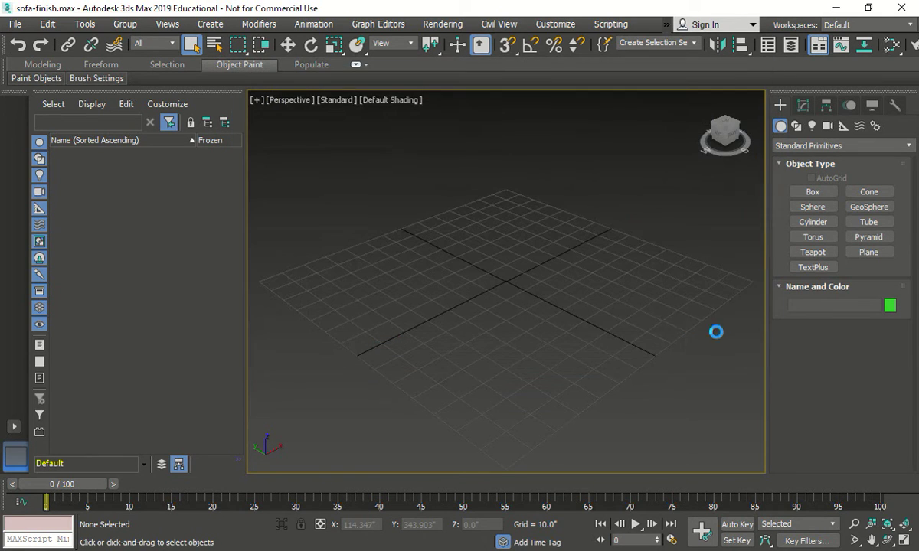
# Review the file handling preferences, including Backup on Save, Increment on Save and Auto Backup
pyautogui.click(15, 25)
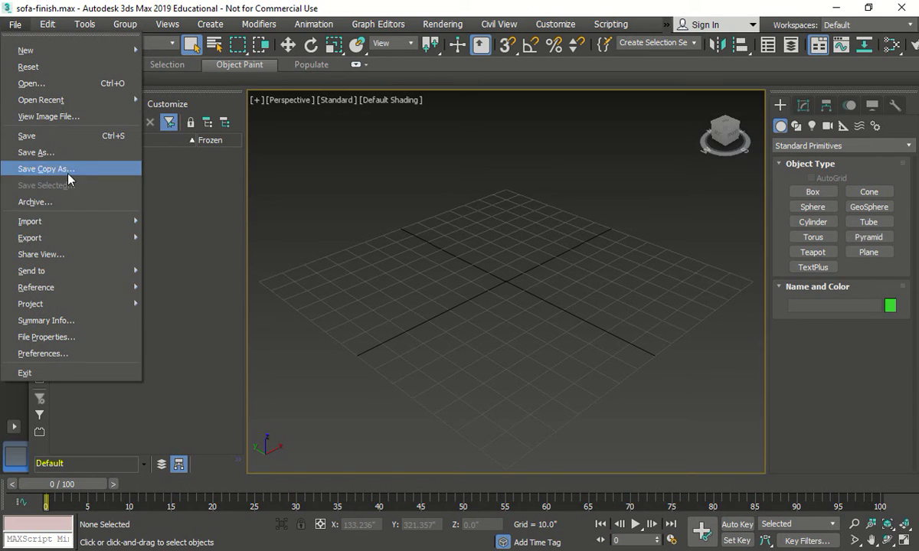
pyautogui.click(74, 354)
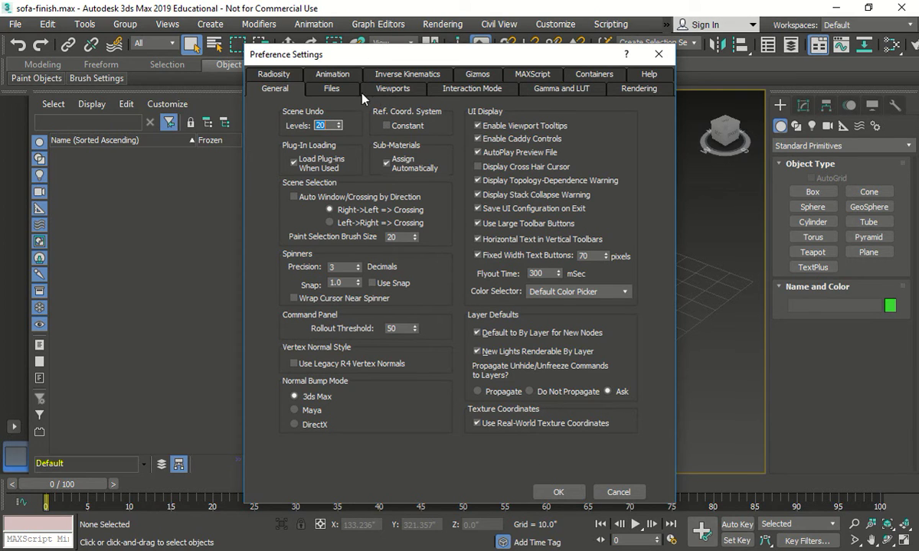
pyautogui.click(331, 89)
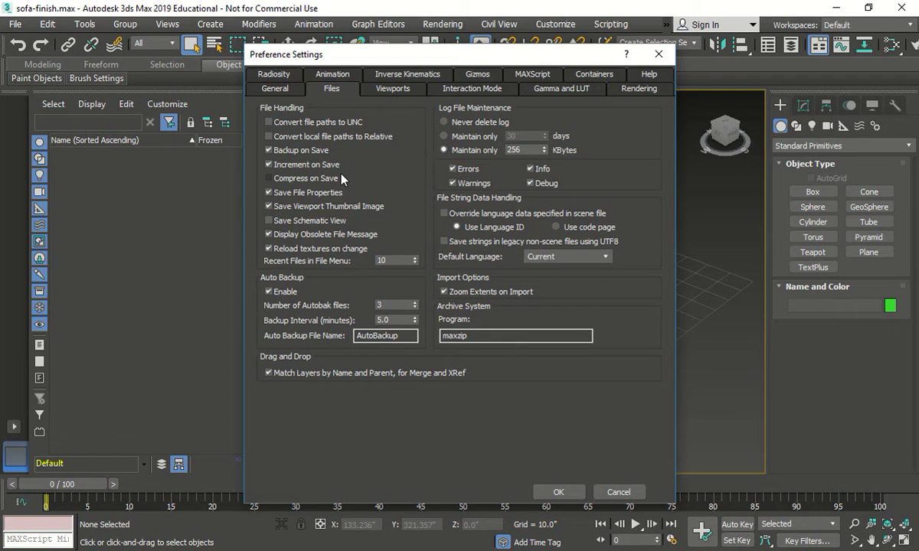
pyautogui.click(558, 492)
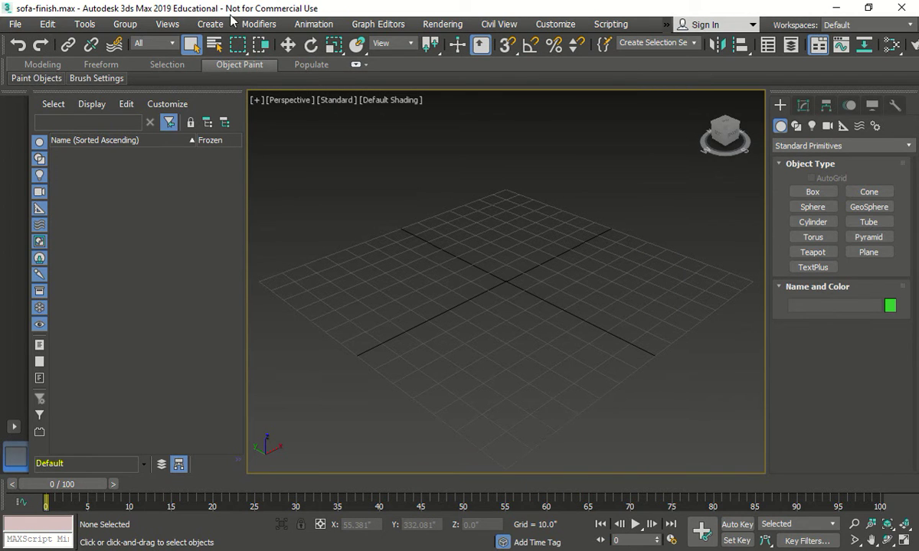
# Save the sofa-finish scene so that an incremented version of the file is written
pyautogui.click(15, 23)
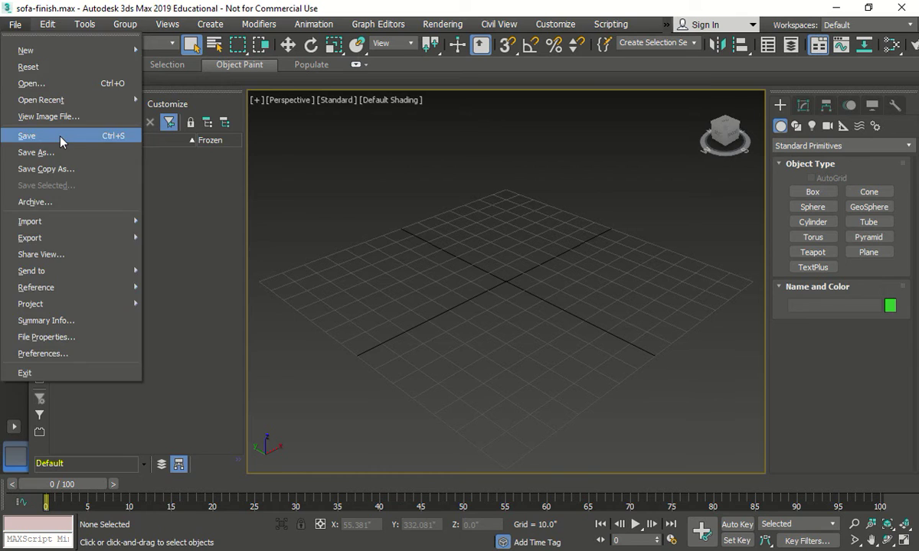
pyautogui.click(61, 138)
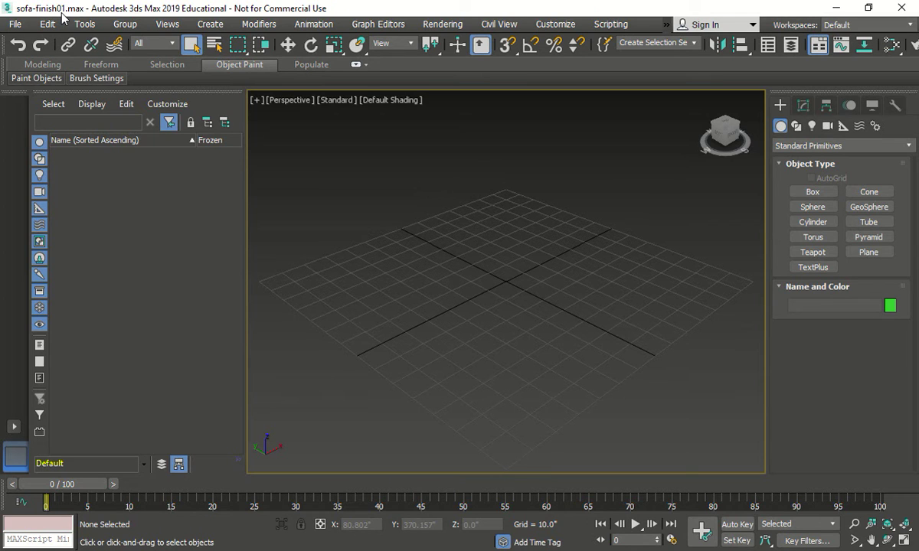
pyautogui.click(17, 24)
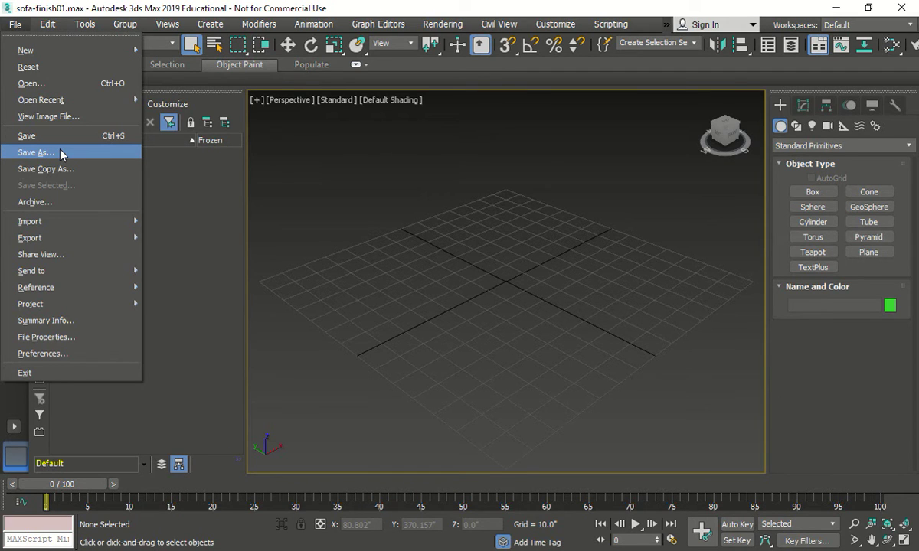
pyautogui.click(473, 155)
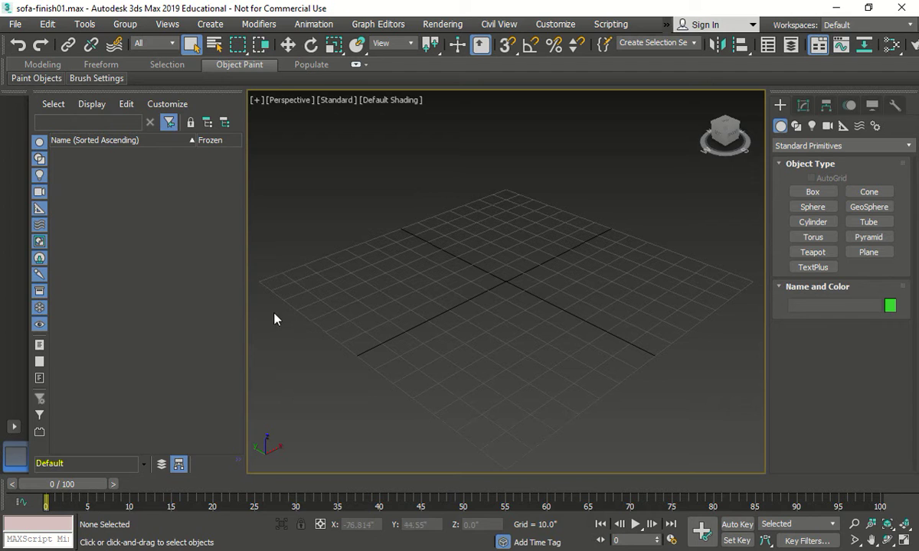
# Review the display unit scale in the units setup
pyautogui.click(555, 23)
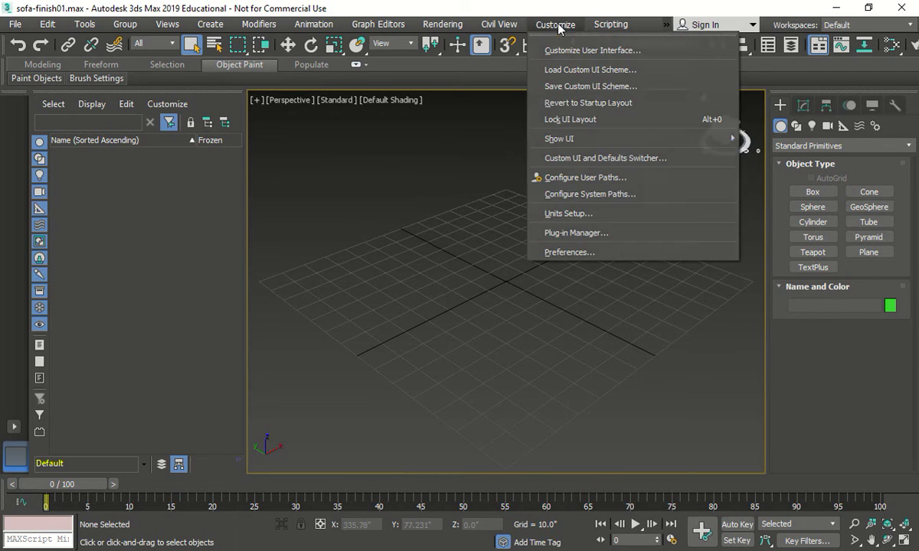
pyautogui.click(582, 213)
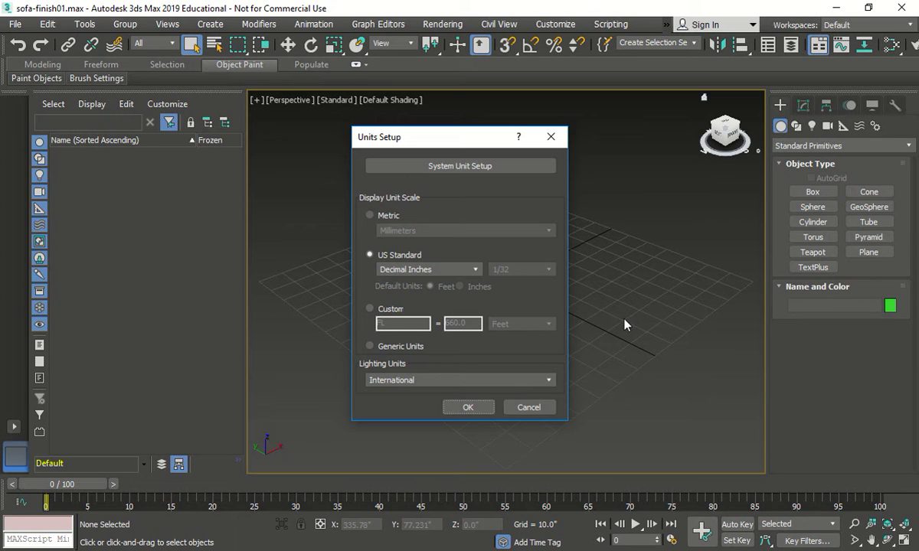
pyautogui.click(468, 406)
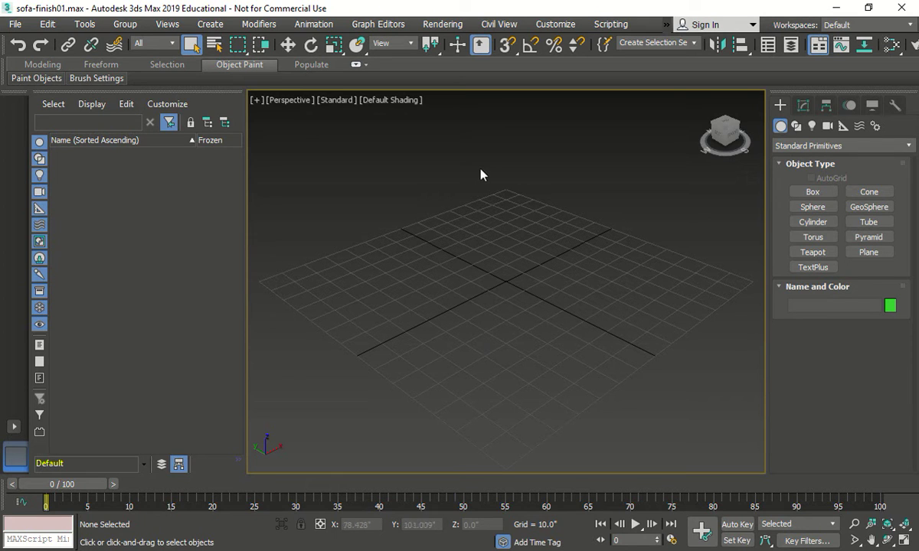
# Set the home grid spacing to 3 inches
pyautogui.rightClick(507, 47)
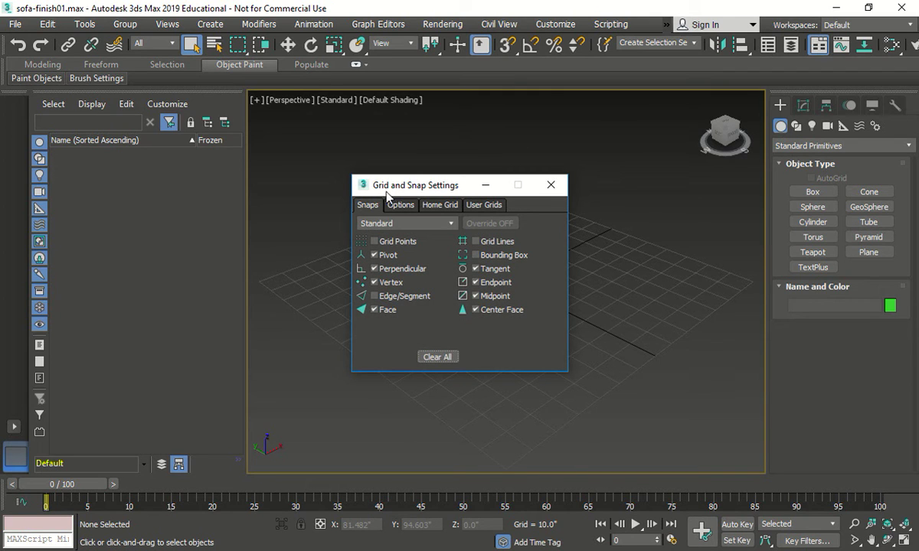
pyautogui.click(441, 205)
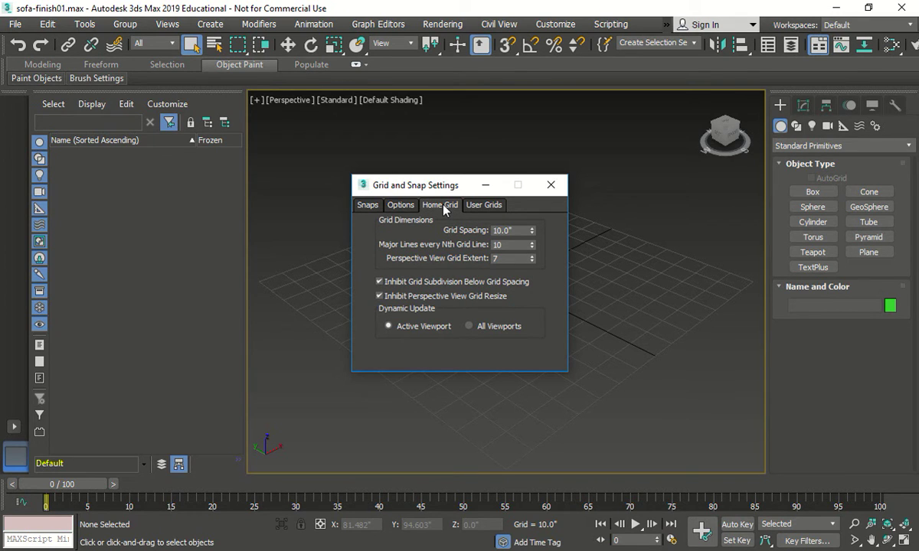
pyautogui.doubleClick(510, 230)
pyautogui.press('Return')
pyautogui.press('BackSpace')
pyautogui.write('3')
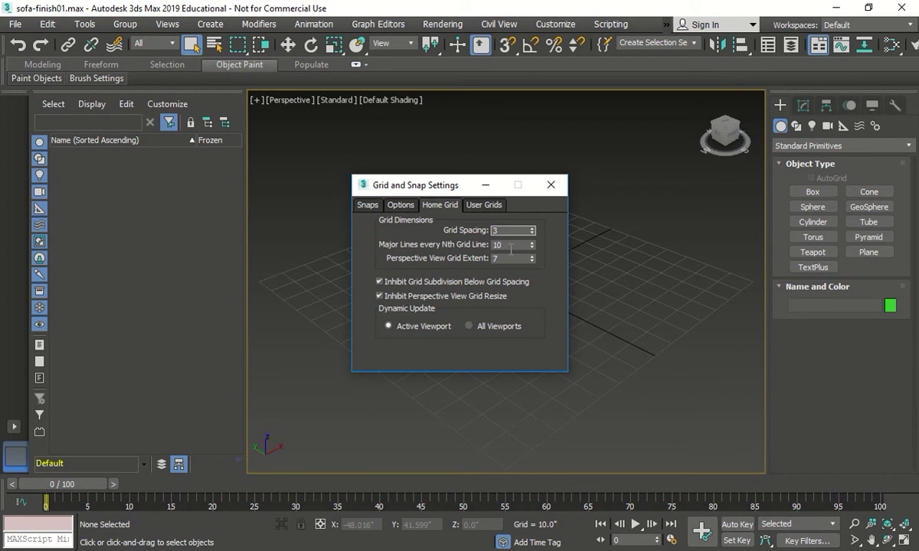
pyautogui.click(511, 245)
pyautogui.doubleClick(509, 230)
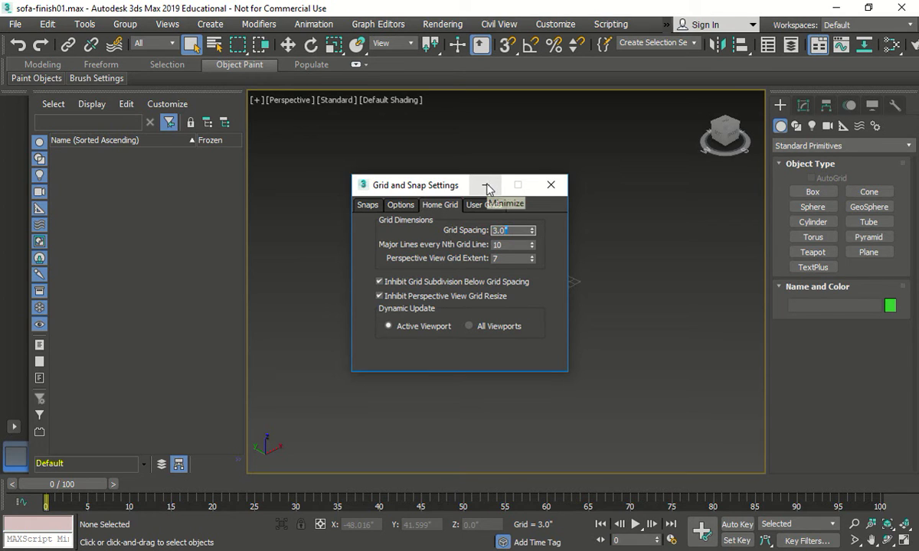
# Set the home grid to major lines every 4th grid line and a perspective view grid extent of 10
pyautogui.doubleClick(501, 244)
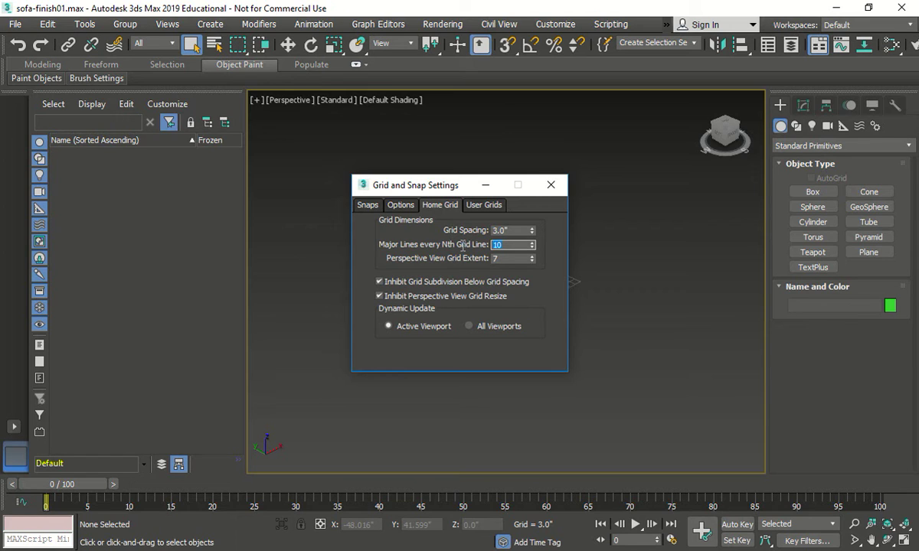
pyautogui.write('4')
pyautogui.click(510, 259)
pyautogui.doubleClick(510, 259)
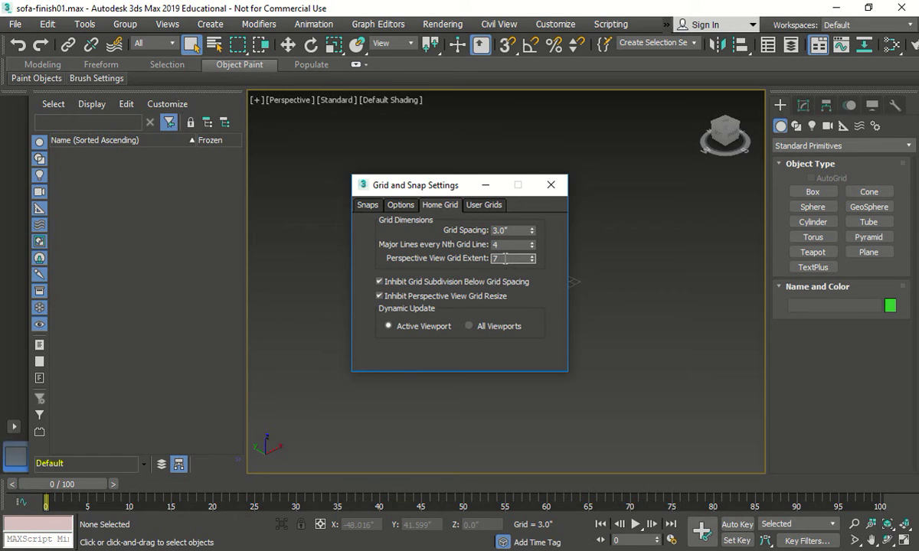
pyautogui.write('10')
pyautogui.click(548, 185)
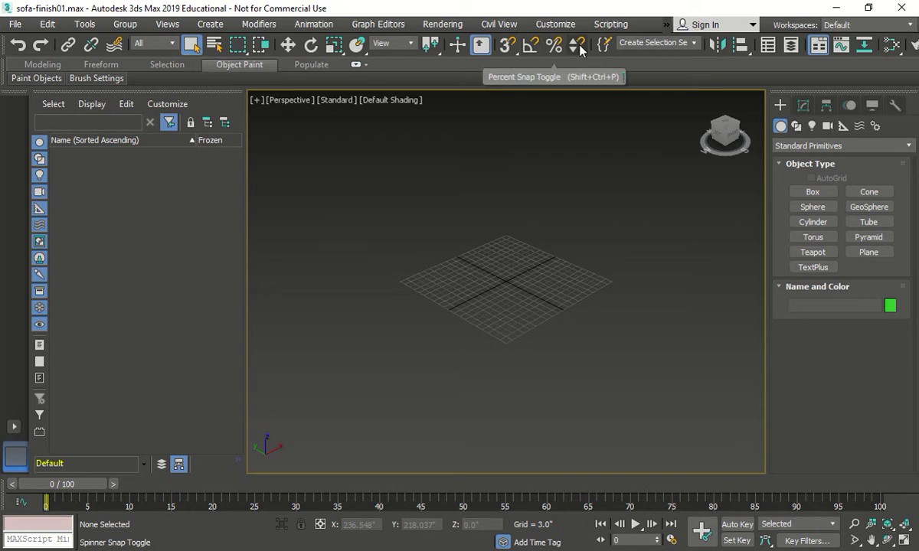
# Review the snap types, the snap options and the home grid dimensions in the grid and snap settings
pyautogui.rightClick(533, 48)
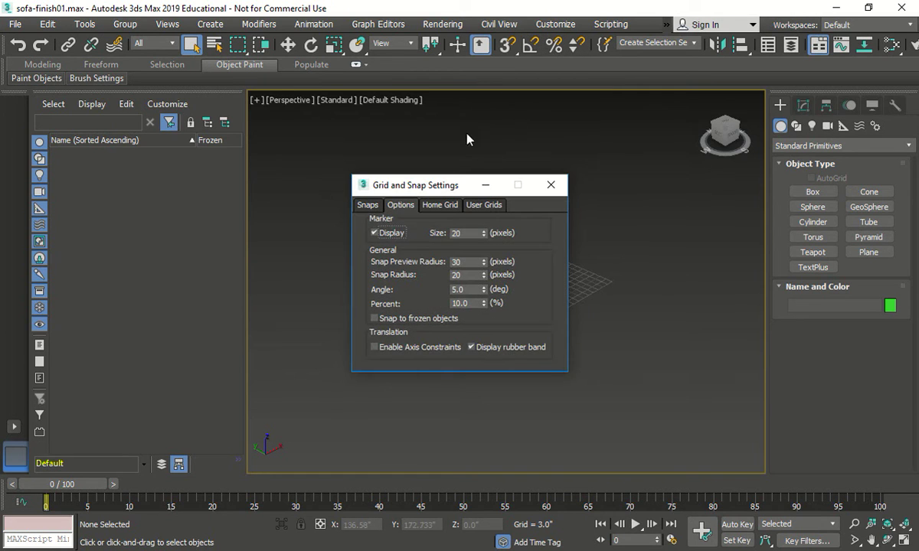
pyautogui.click(363, 204)
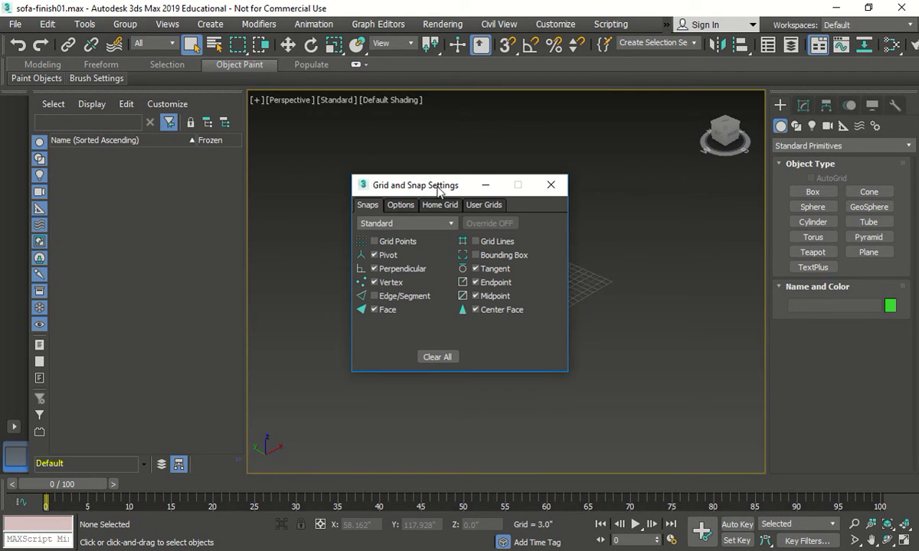
pyautogui.click(400, 205)
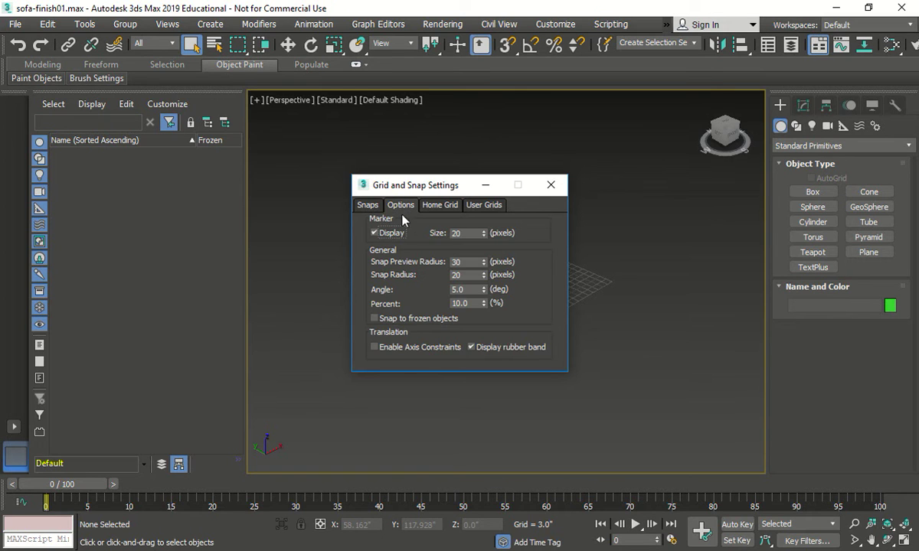
pyautogui.click(431, 205)
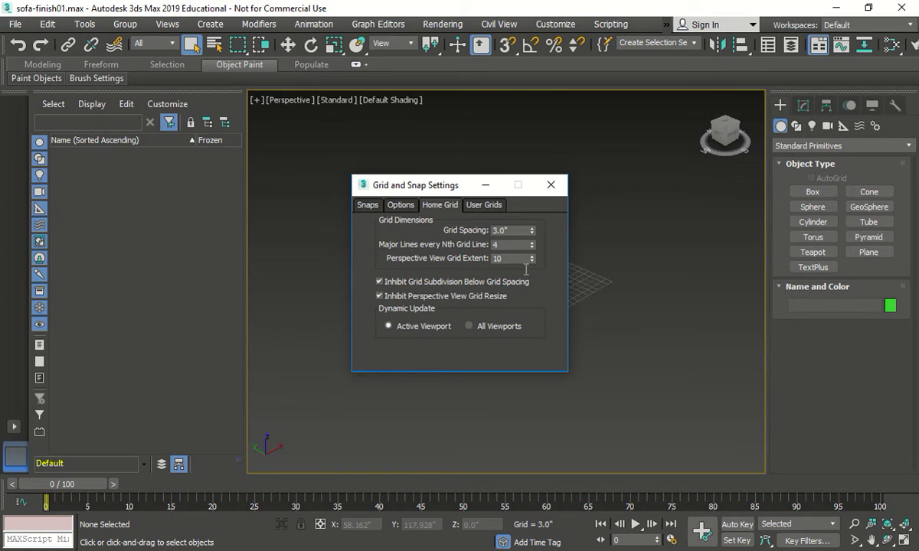
pyautogui.doubleClick(498, 230)
pyautogui.press('Tab')
pyautogui.press('Tab')
pyautogui.click(553, 186)
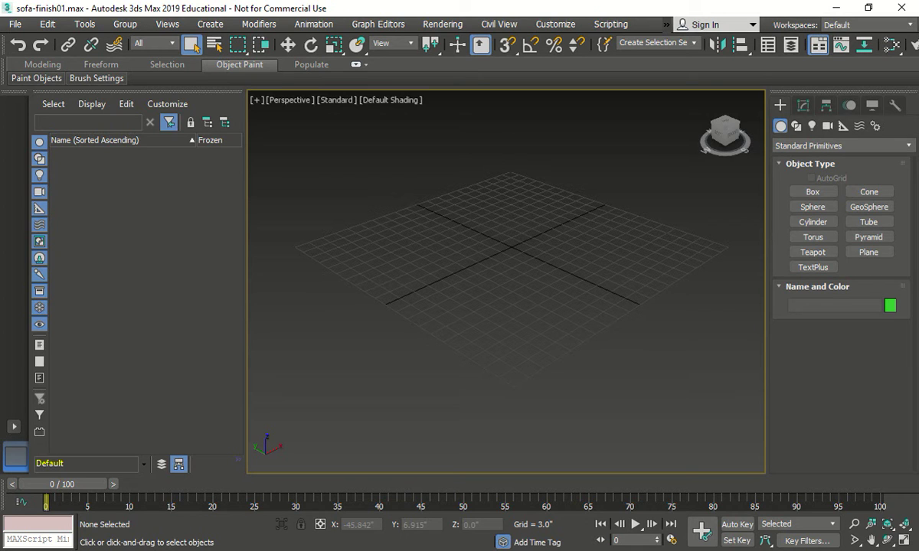
# Save the scene with the adjusted home grid as another incremented version
pyautogui.click(15, 24)
pyautogui.click(28, 135)
pyautogui.click(15, 23)
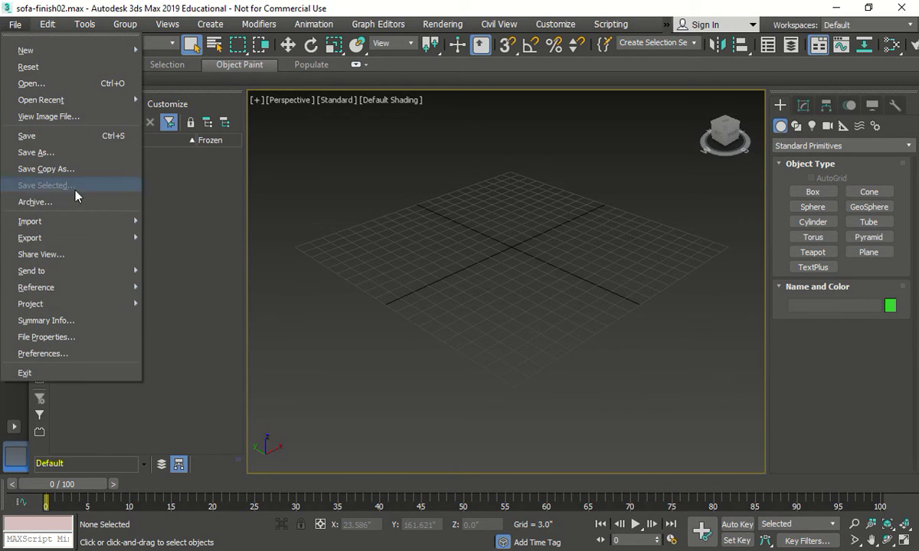
# Review the file-handling preferences for incremental saving and the units setup for decimal inches
pyautogui.click(57, 357)
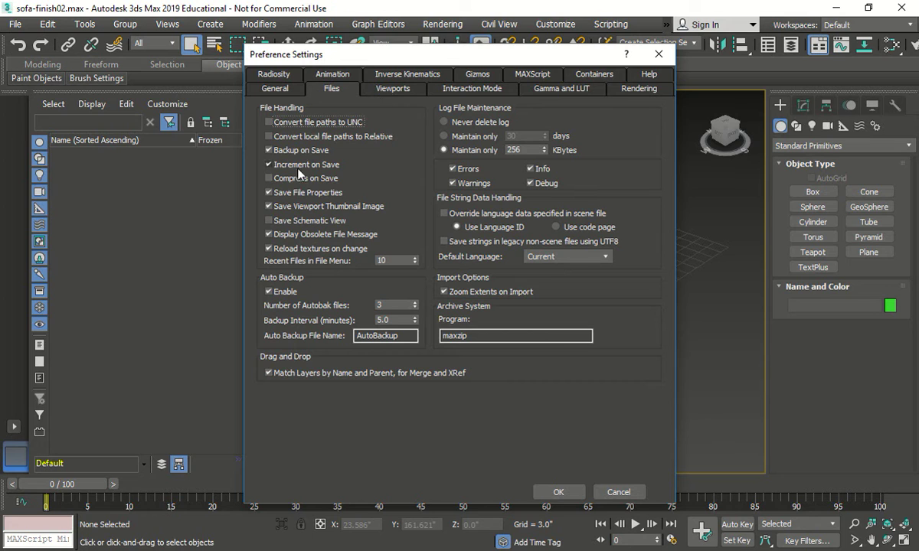
pyautogui.click(657, 54)
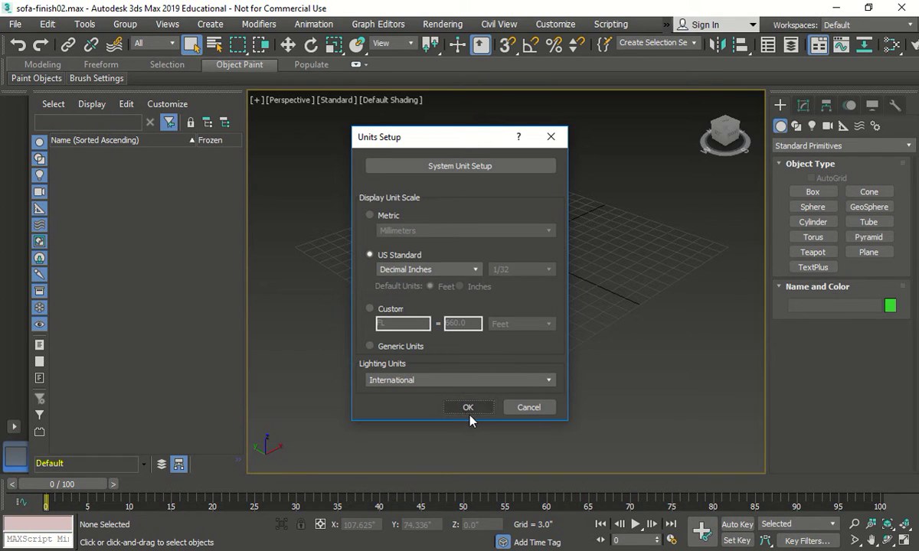
pyautogui.click(468, 407)
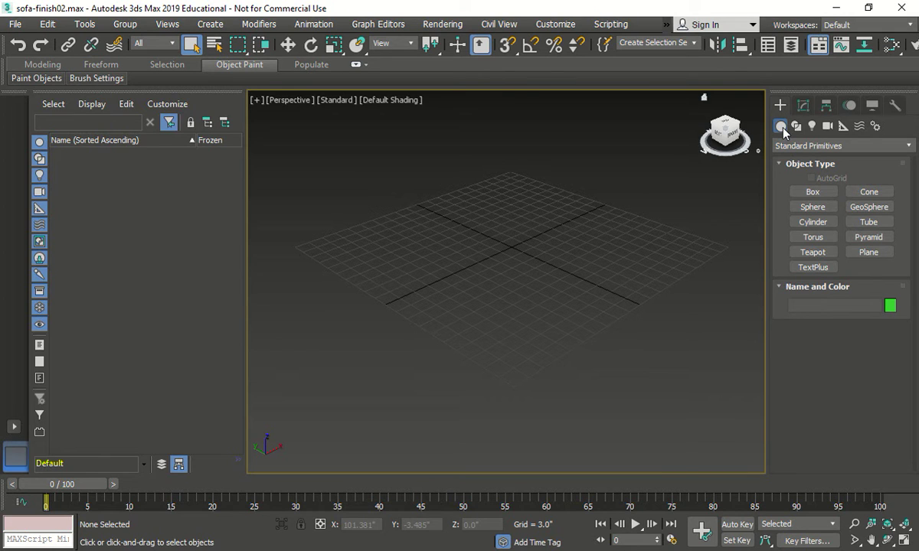
# Create a box primitive near the grid centre, about 15.2 inches long, 20.8 inches wide and 10.3 inches high
pyautogui.click(811, 192)
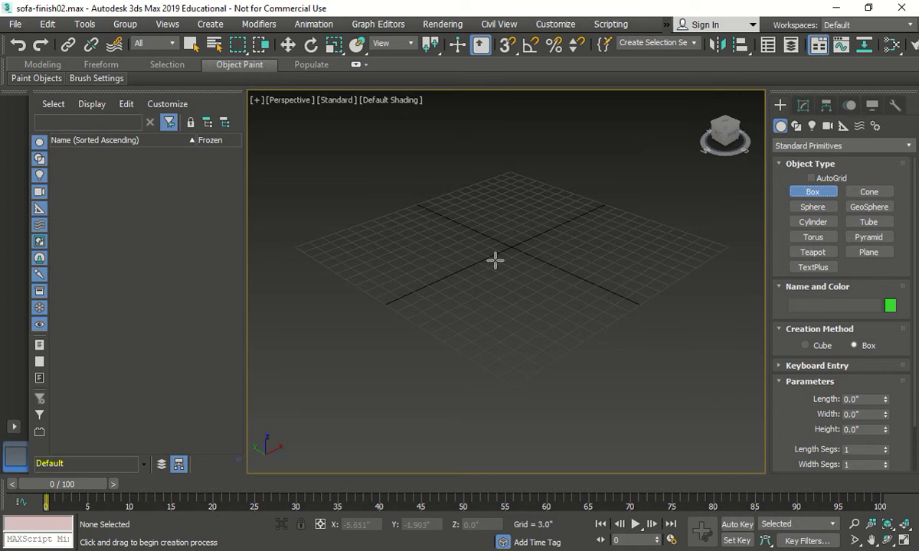
pyautogui.moveTo(478, 256); pyautogui.dragTo(501, 203)
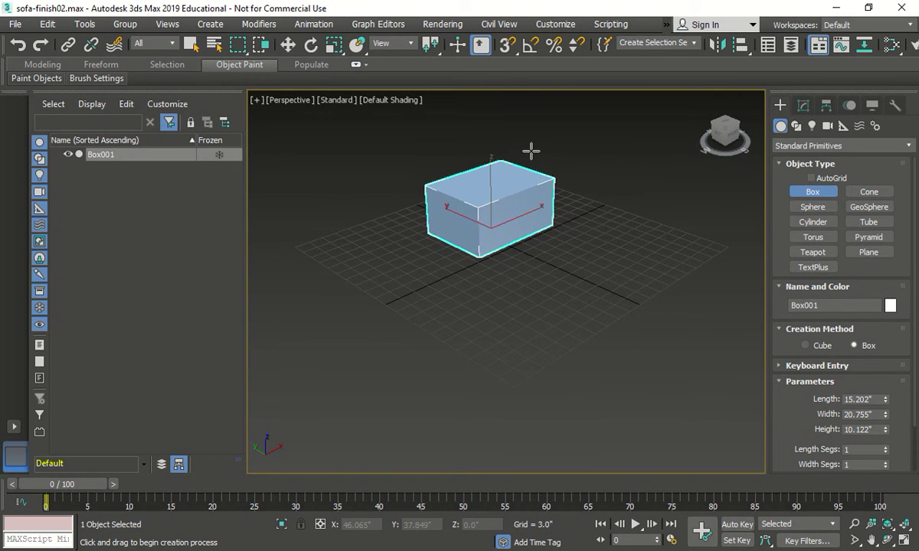
pyautogui.scroll(4, 580, 140)
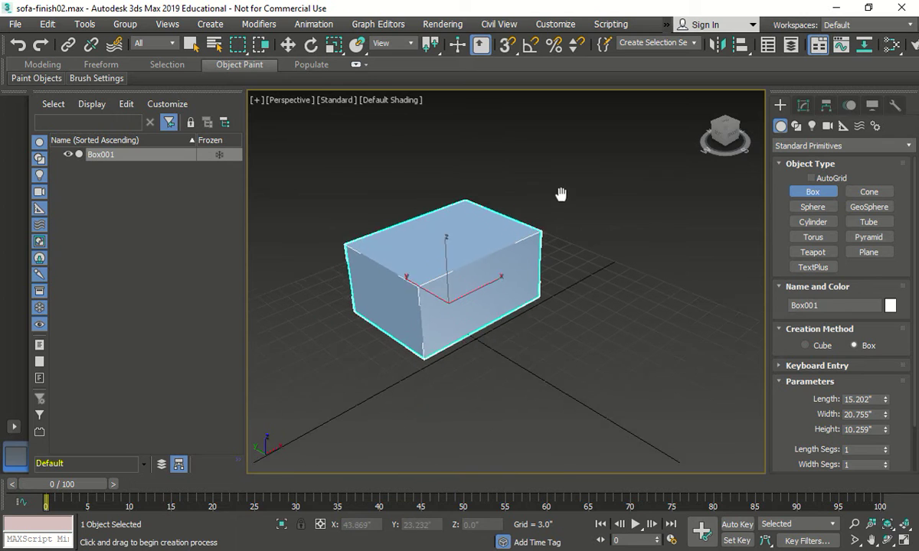
# Set the box's length and width to 25.591 inches each and its height to 1 inch
pyautogui.click(803, 104)
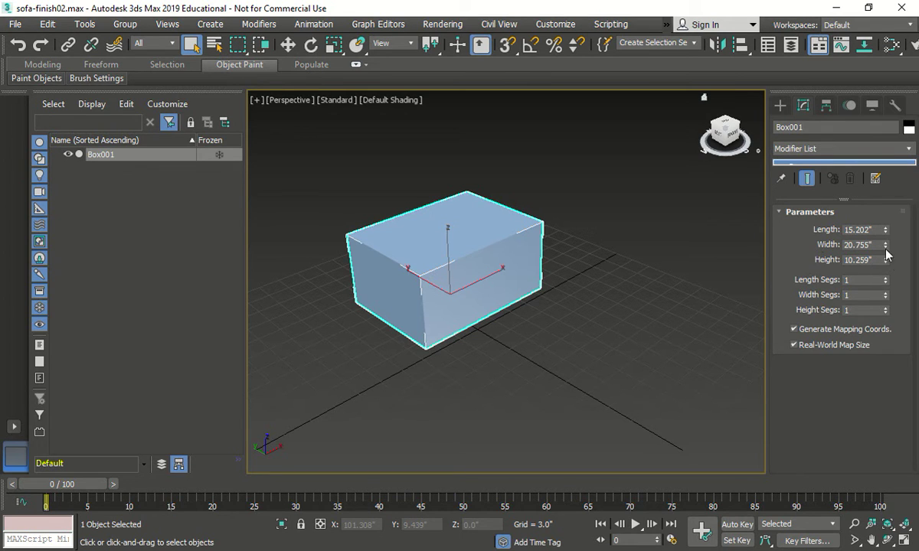
pyautogui.moveTo(876, 229); pyautogui.dragTo(783, 235)
pyautogui.write('25.591')
pyautogui.press('Return')
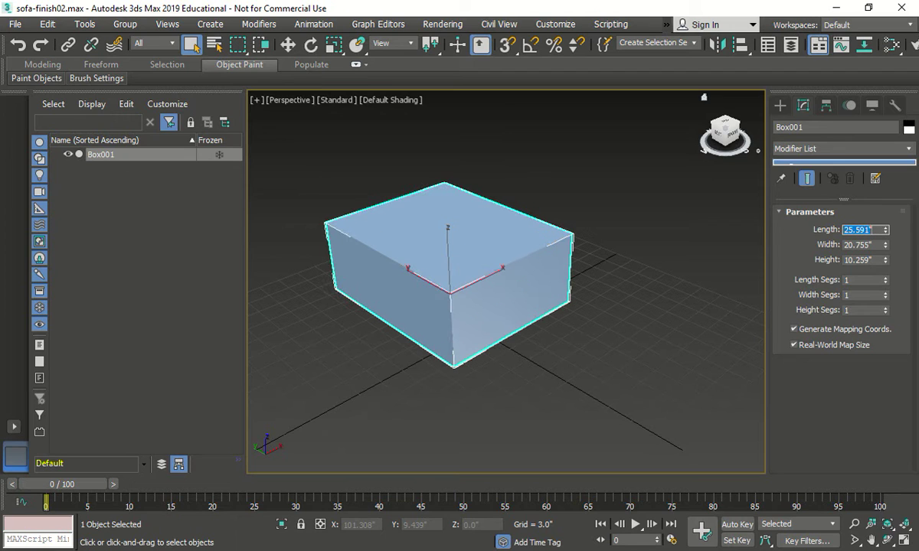
pyautogui.press('Tab')
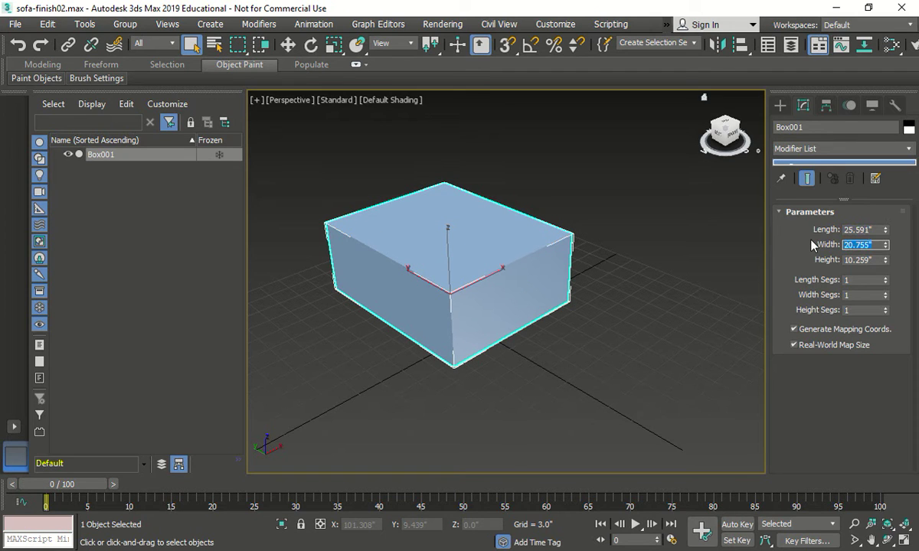
pyautogui.write('25.591')
pyautogui.press('Return')
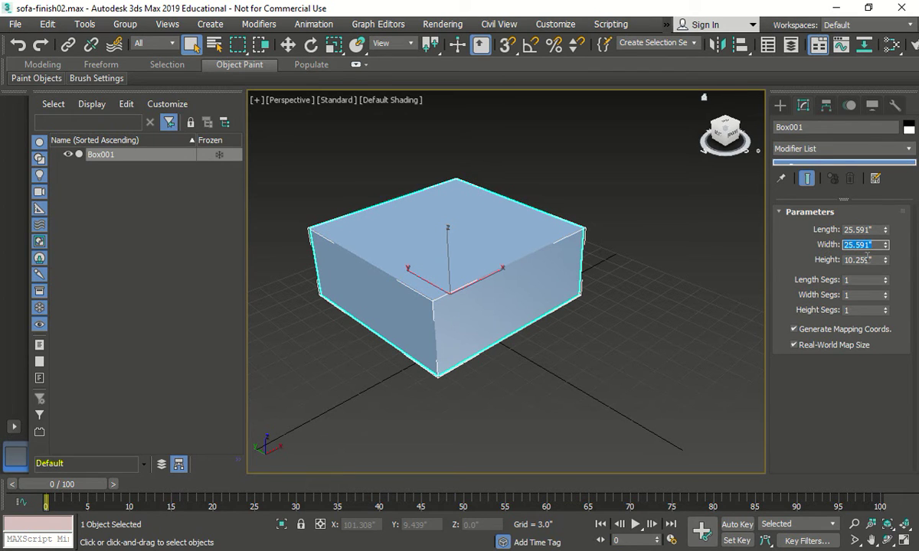
pyautogui.press('Tab')
pyautogui.write('1')
pyautogui.press('Return')
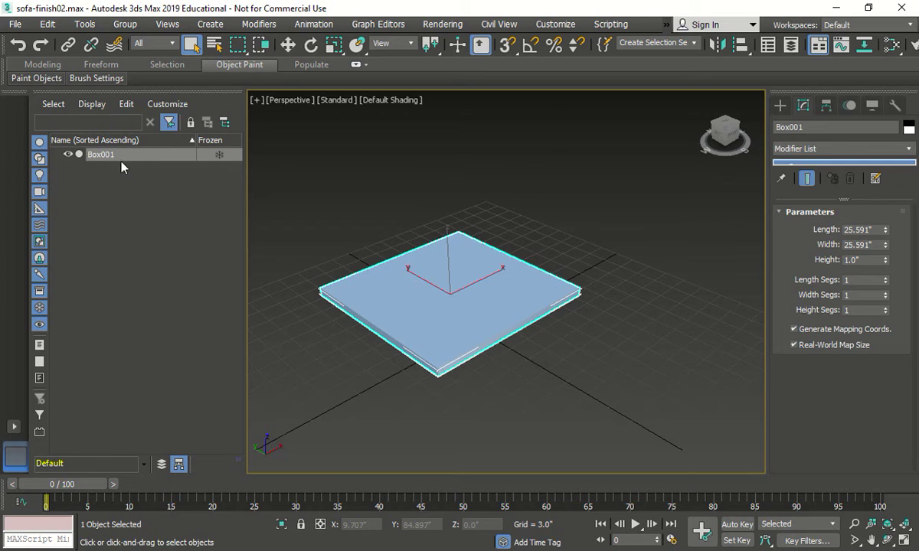
# Move the box to the world origin by setting its absolute X, Y and Z positions to 0
pyautogui.click(287, 45)
pyautogui.rightClick(288, 44)
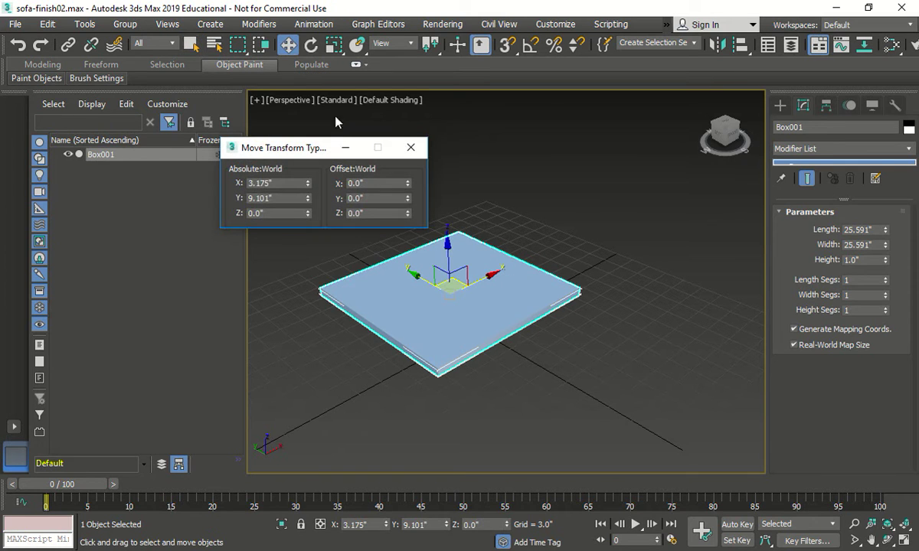
pyautogui.doubleClick(291, 183)
pyautogui.write('0')
pyautogui.press('Return')
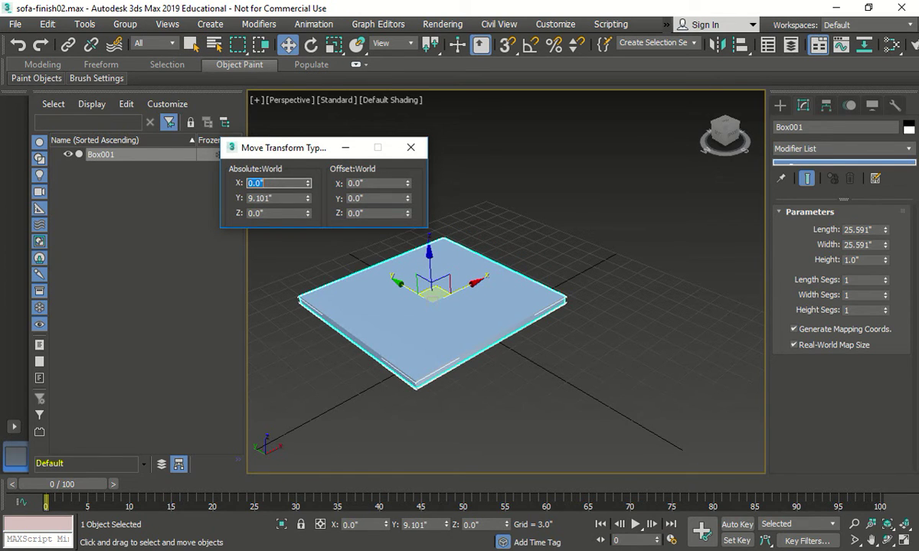
pyautogui.press('Tab')
pyautogui.write('0')
pyautogui.press('Return')
pyautogui.press('Tab')
pyautogui.write('0')
pyautogui.press('Return')
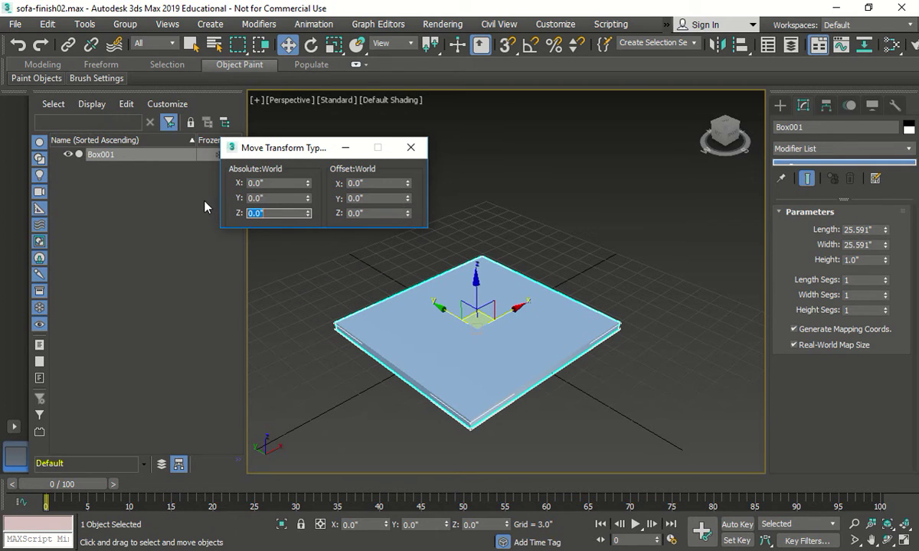
# Raise the box to an absolute Z position of 11.42 inches and show it framed in the four-viewport layout
pyautogui.write('11.42')
pyautogui.press('Return')
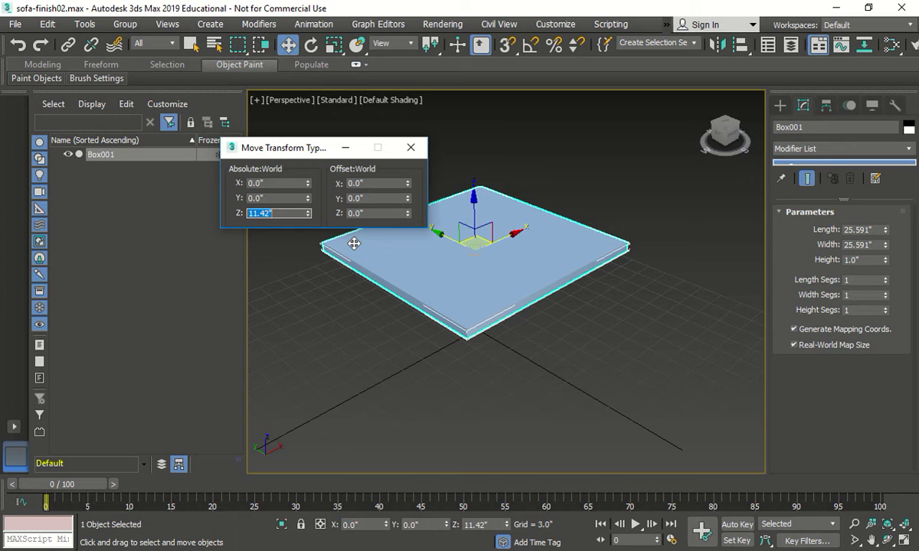
pyautogui.click(904, 526)
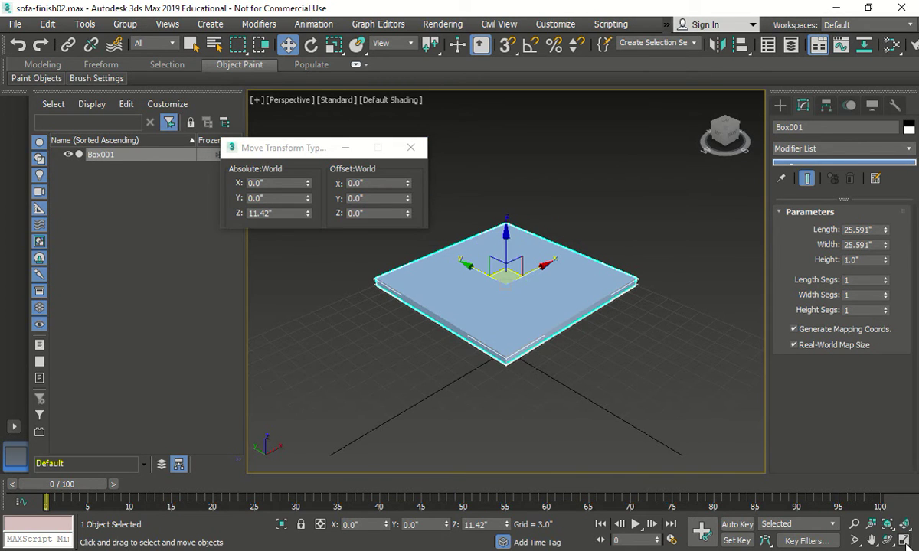
pyautogui.click(904, 541)
pyautogui.click(905, 528)
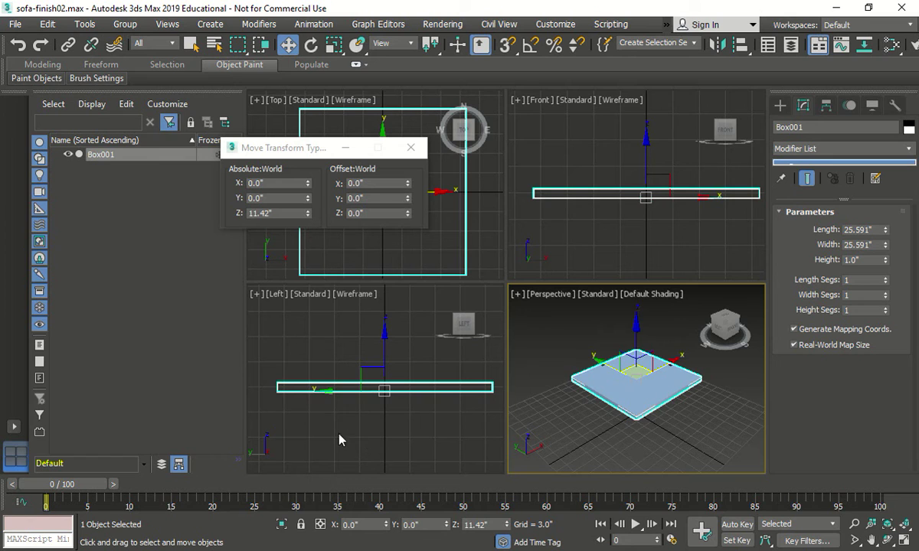
# Activate the Front, Top, Left and Perspective viewports in turn to compare the box's move axes, and close the transform type-in
pyautogui.rightClick(570, 218)
pyautogui.rightClick(496, 243)
pyautogui.rightClick(478, 387)
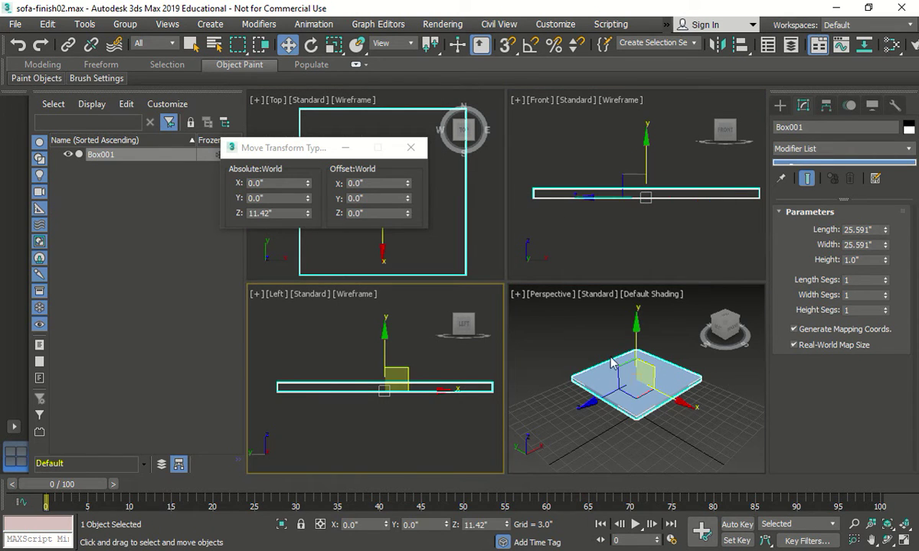
pyautogui.rightClick(643, 300)
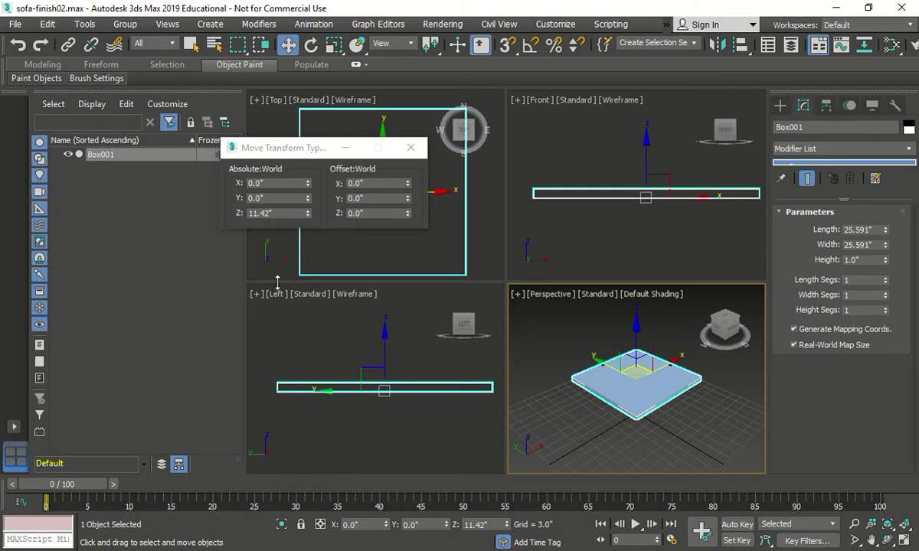
pyautogui.click(411, 147)
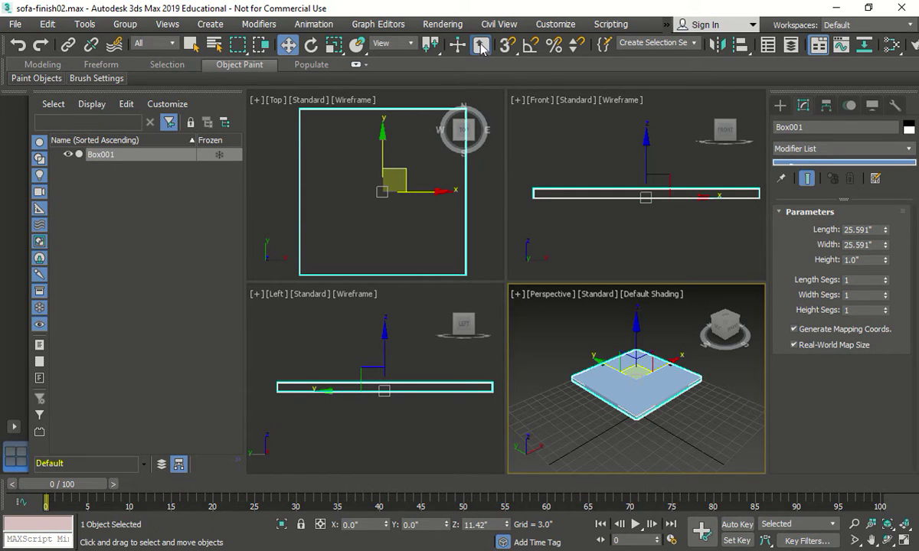
# Review the box's absolute X, Y and Z positions in the Move Transform Type-In, and deselect the box in the Front viewport
pyautogui.rightClick(289, 45)
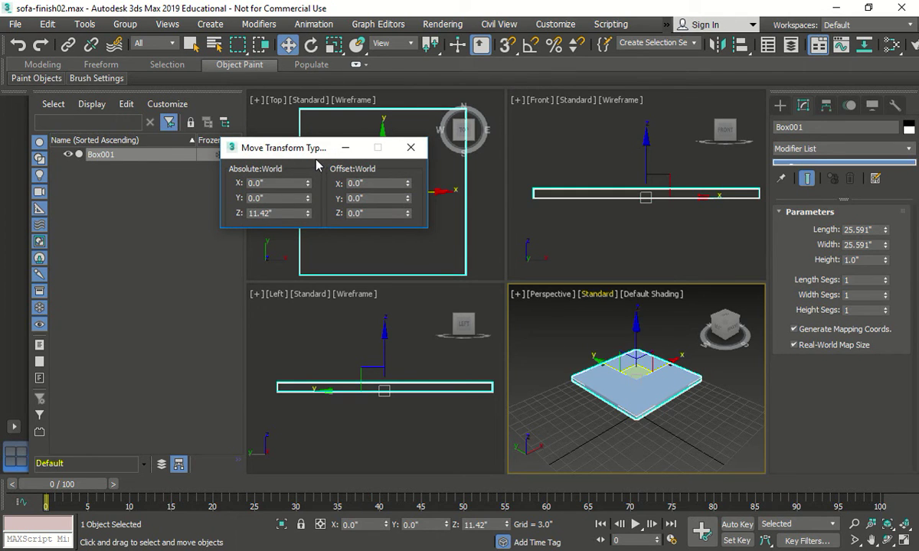
pyautogui.click(273, 184)
pyautogui.click(276, 198)
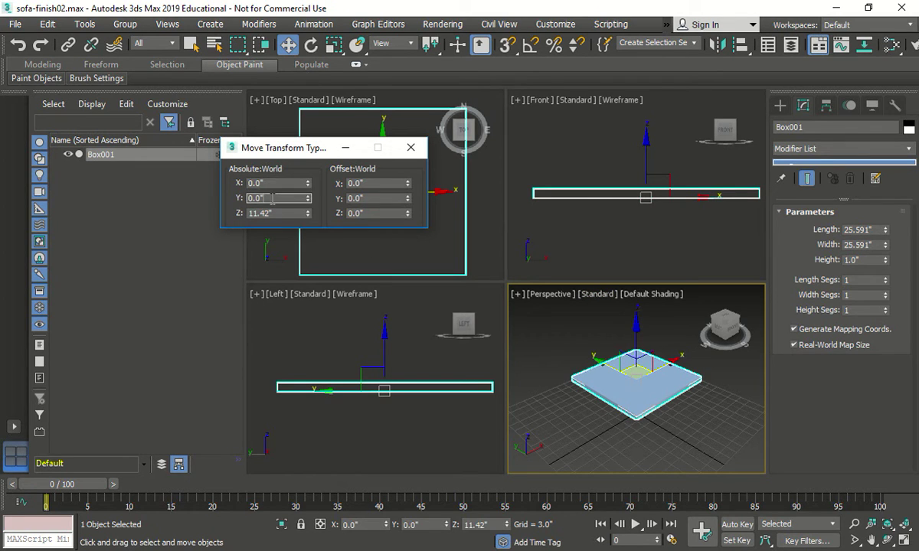
pyautogui.press('Tab')
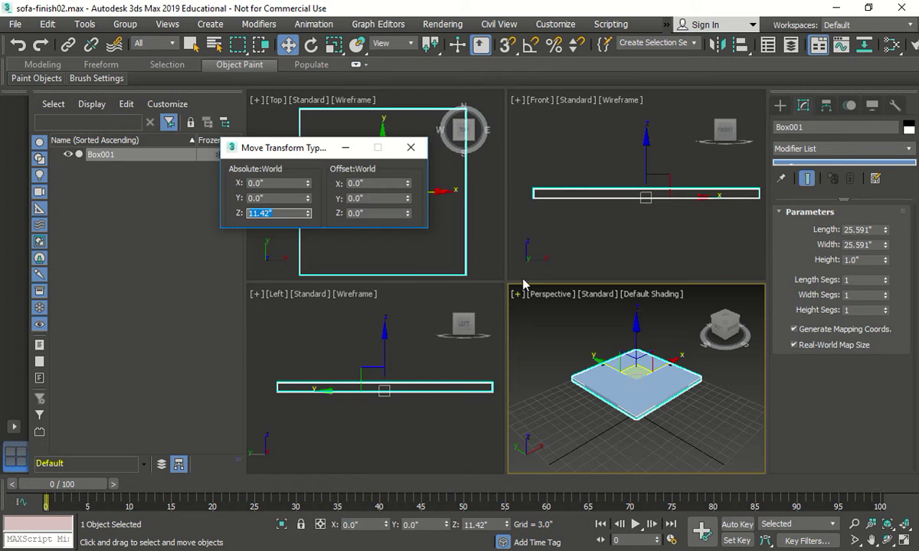
pyautogui.click(597, 220)
pyautogui.scroll(1, 604, 229)
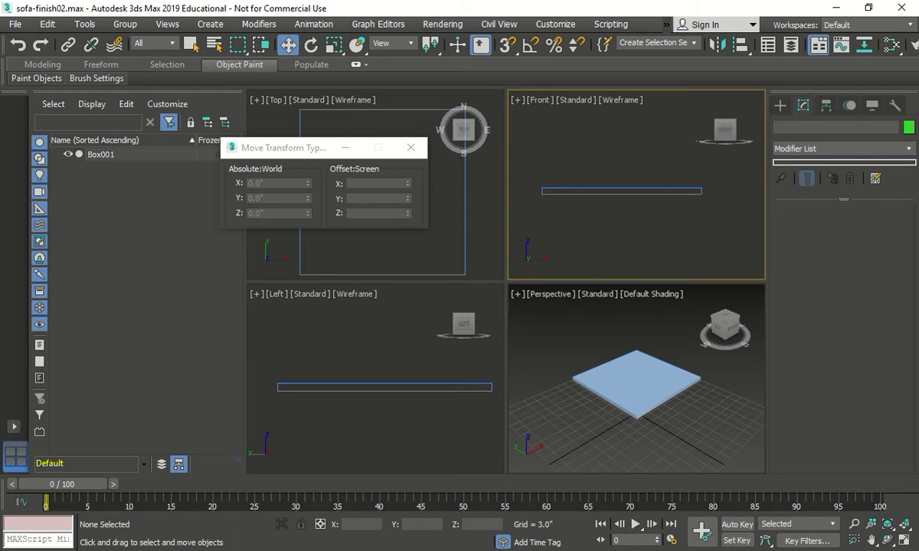
# Compare the transform type-in fields of the Rotate, Scale and Move tools, and close the type-in
pyautogui.click(312, 46)
pyautogui.click(333, 45)
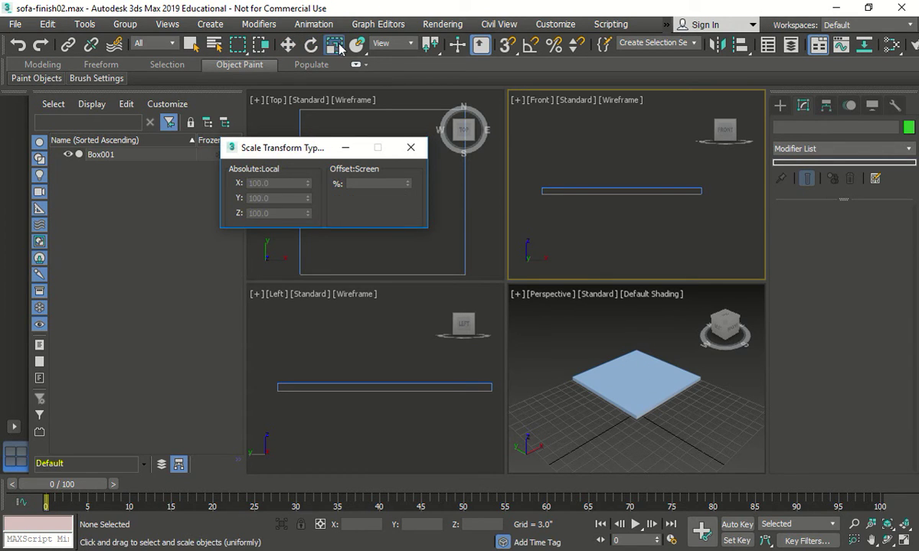
pyautogui.click(310, 45)
pyautogui.click(333, 44)
pyautogui.click(311, 46)
pyautogui.click(289, 45)
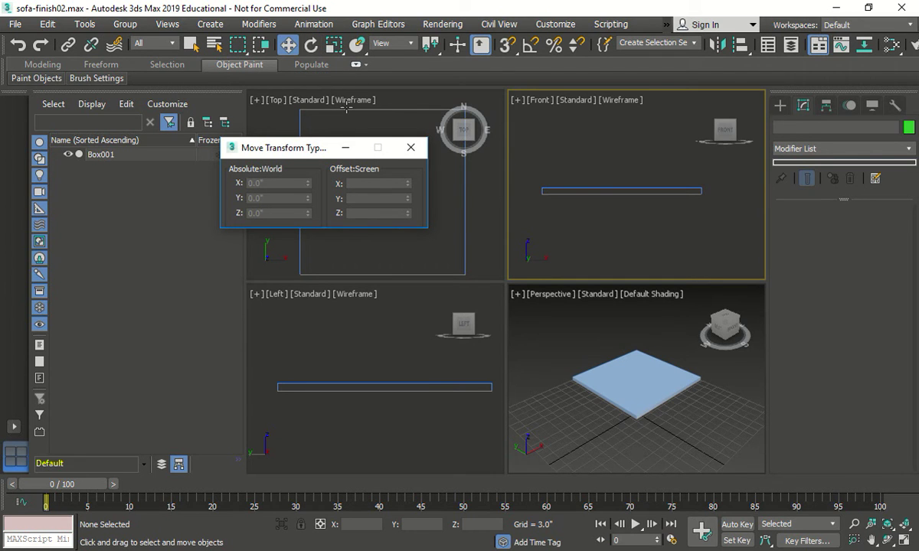
pyautogui.click(411, 147)
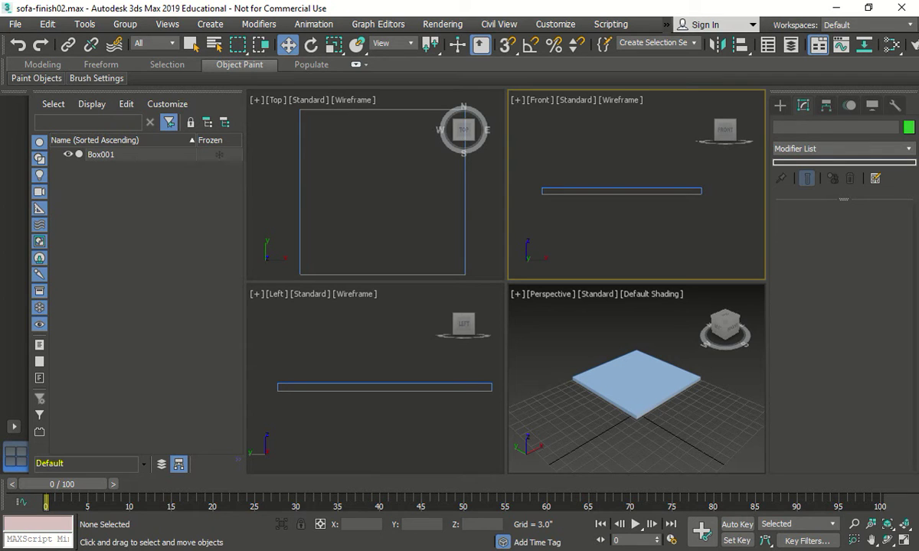
# Check the box's Move Transform Type-In with the box selected from the Perspective viewport and from the Front viewport
pyautogui.click(635, 375)
pyautogui.press('F12')
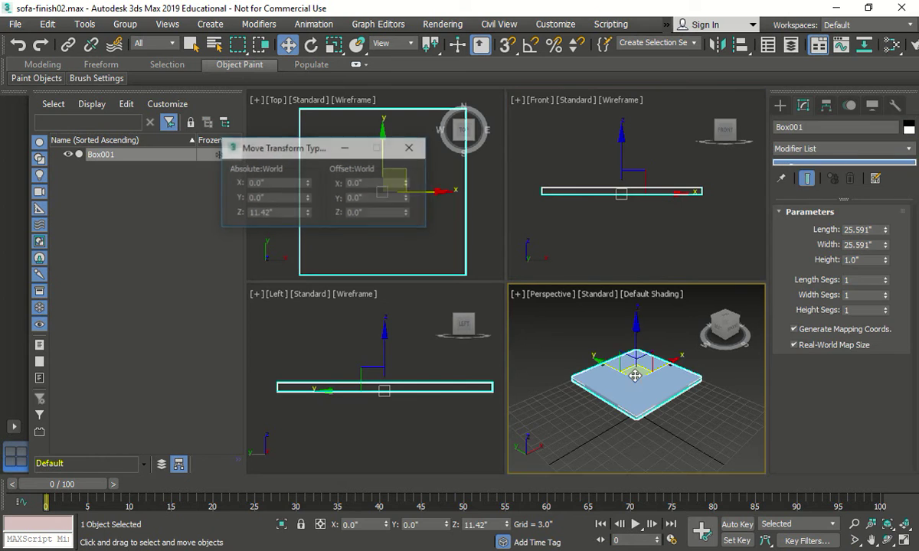
pyautogui.click(409, 148)
pyautogui.press('F12')
pyautogui.click(411, 148)
pyautogui.click(625, 251)
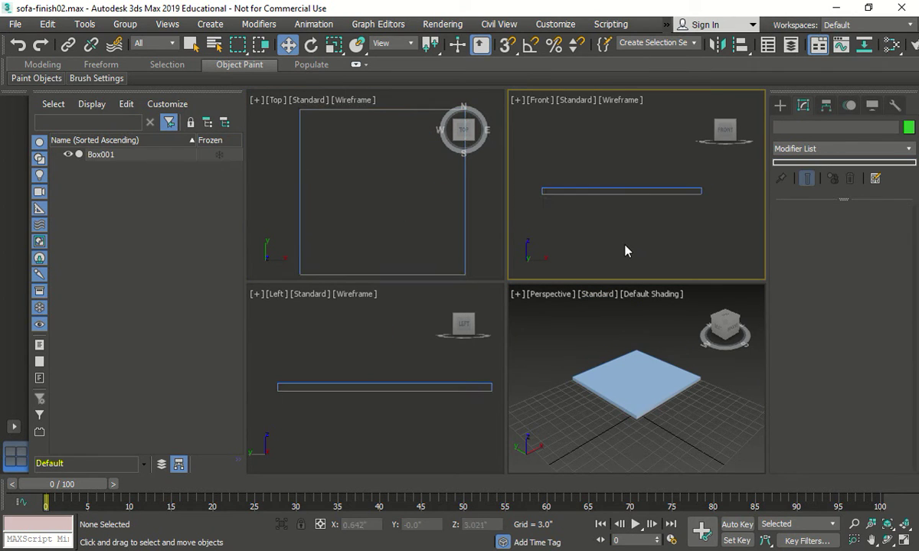
pyautogui.click(543, 190)
pyautogui.press('F12')
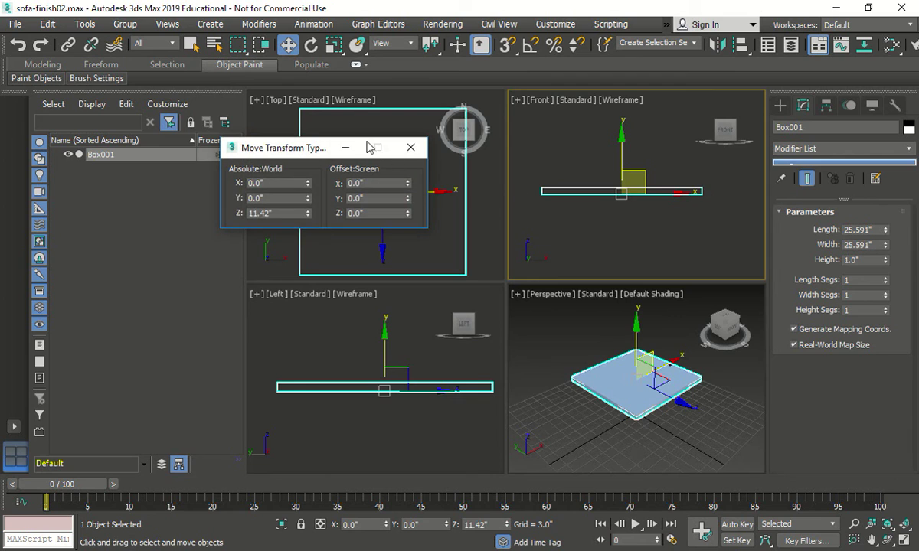
pyautogui.click(410, 148)
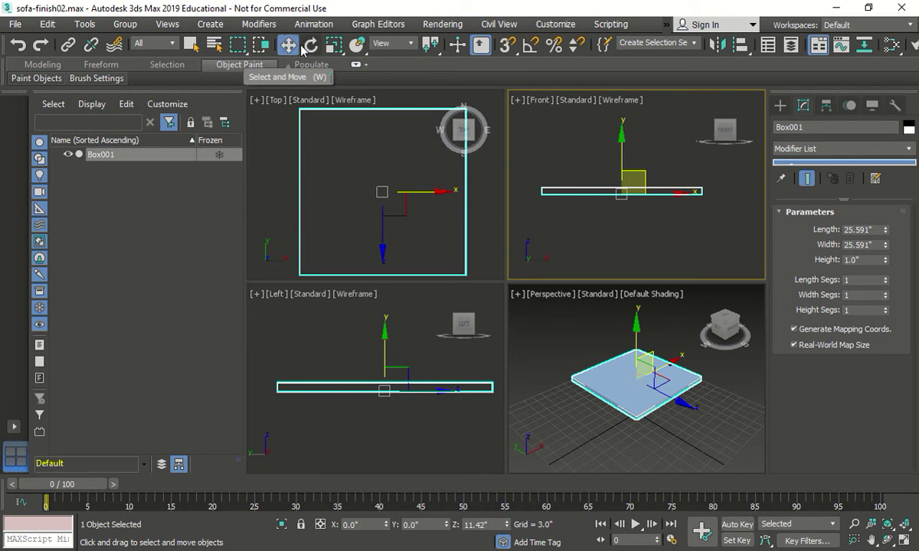
# Inspect the Rotate and Move Transform Type-Ins for the selected box, close the type-in and deselect the box
pyautogui.click(307, 47)
pyautogui.press('F12')
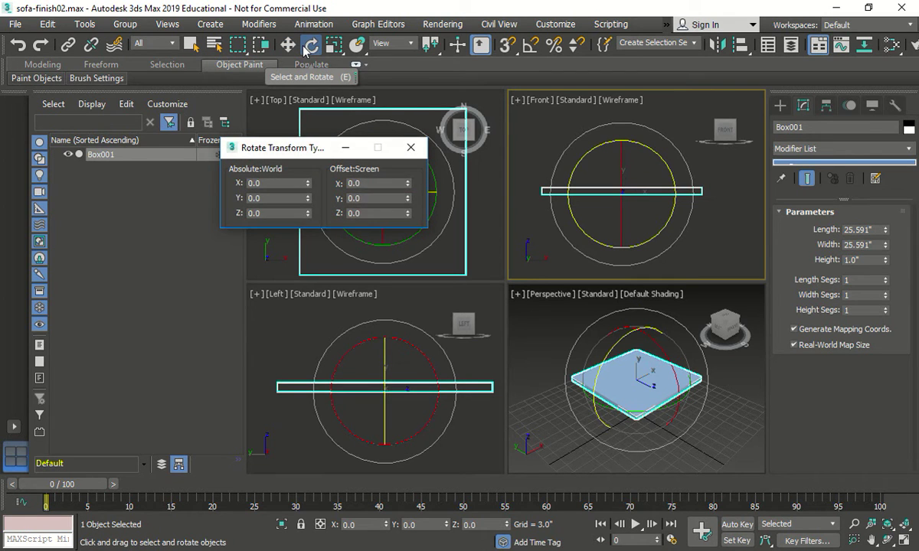
pyautogui.click(290, 47)
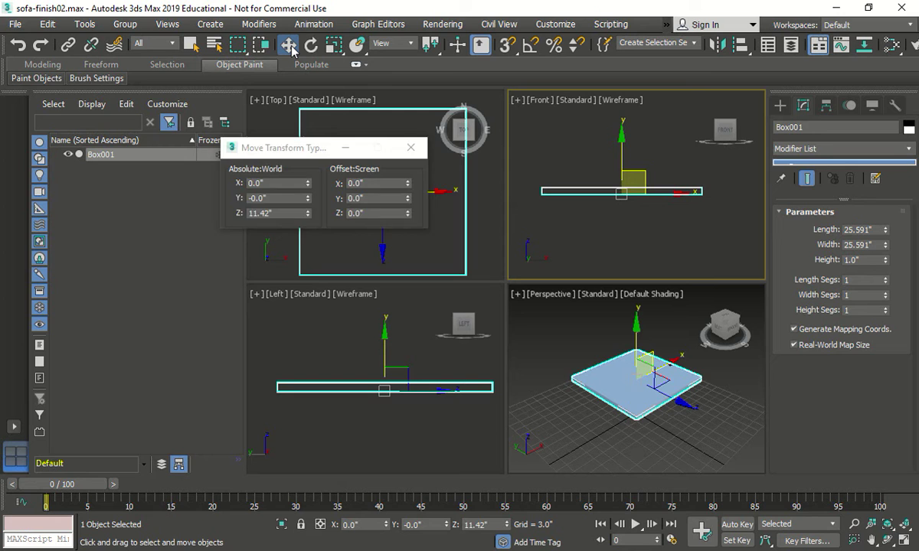
pyautogui.press('F12')
pyautogui.press('F12')
pyautogui.press('F12')
pyautogui.press('F12')
pyautogui.press('F12')
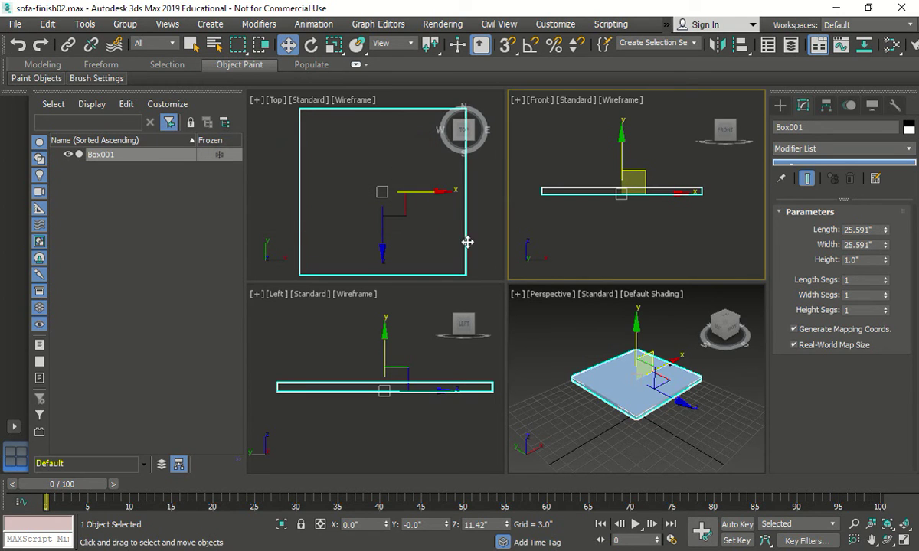
pyautogui.click(533, 341)
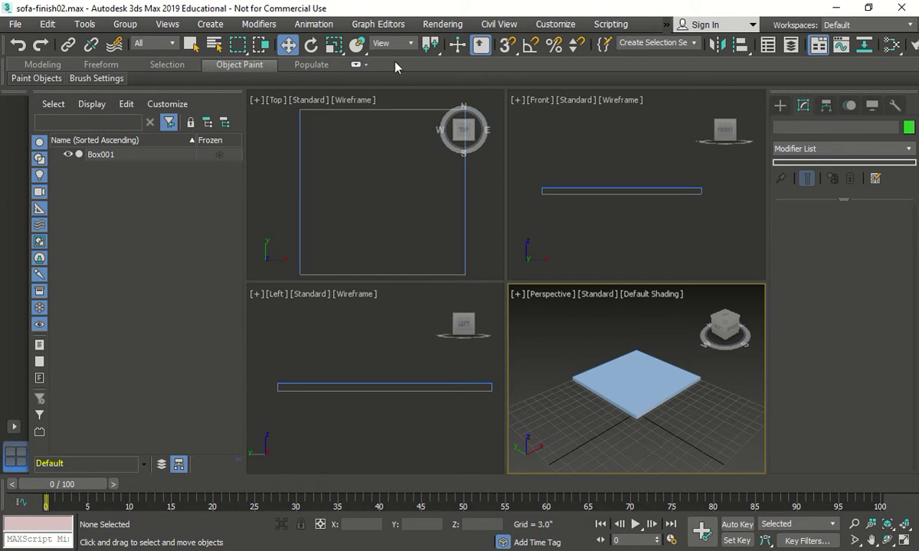
# Check the Move Transform Type-In with nothing selected and the Left viewport active, and close it
pyautogui.rightClick(288, 45)
pyautogui.click(411, 147)
pyautogui.click(316, 359)
pyautogui.press('F12')
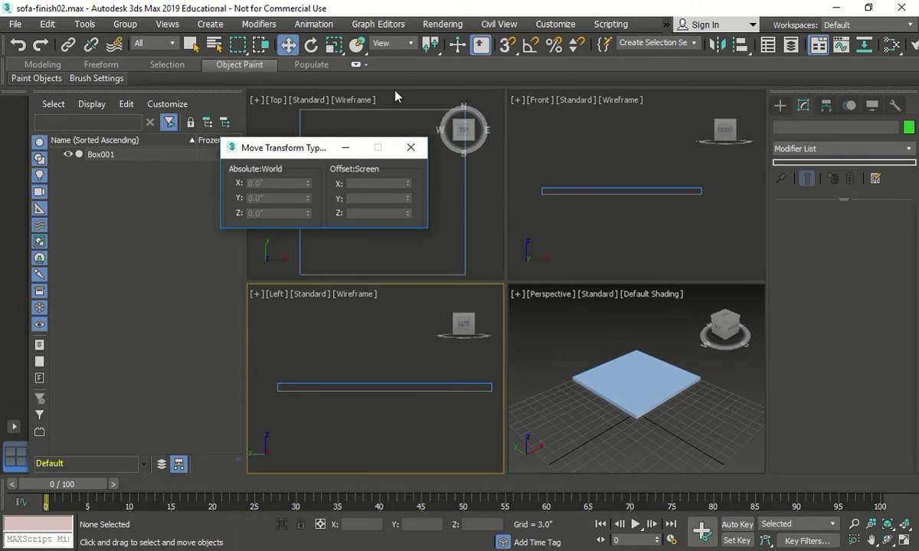
pyautogui.click(411, 147)
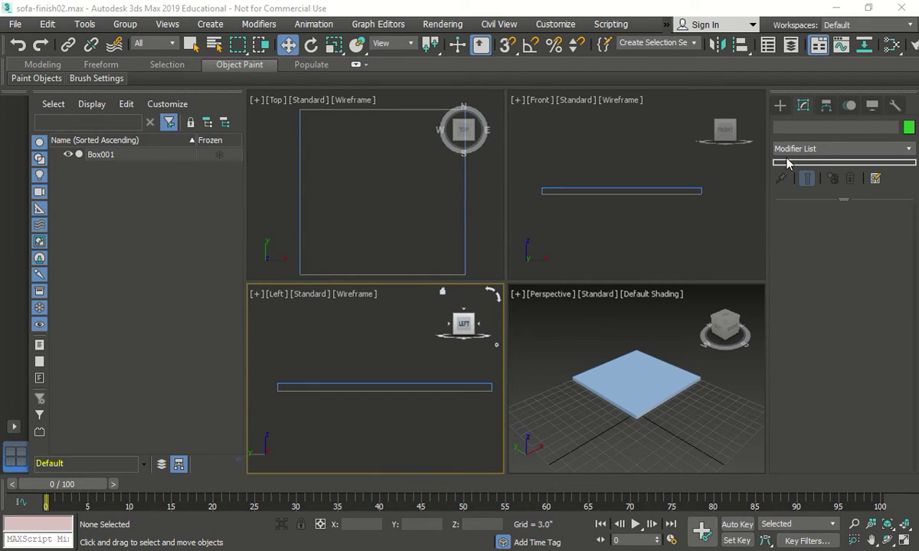
# Create a second box by keyboard entry in the Top viewport with length 25.591", width 1" and height 11.417", and restore the four viewports
pyautogui.click(781, 105)
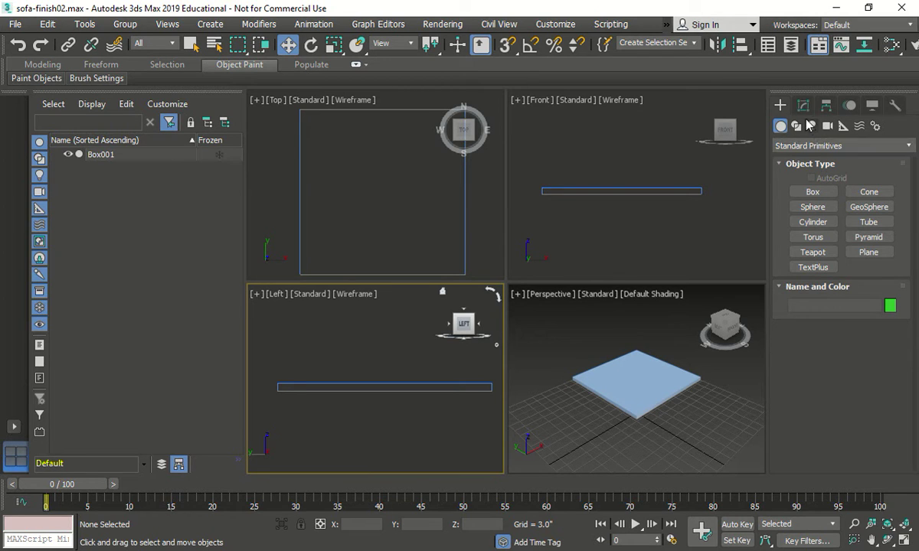
pyautogui.click(281, 135)
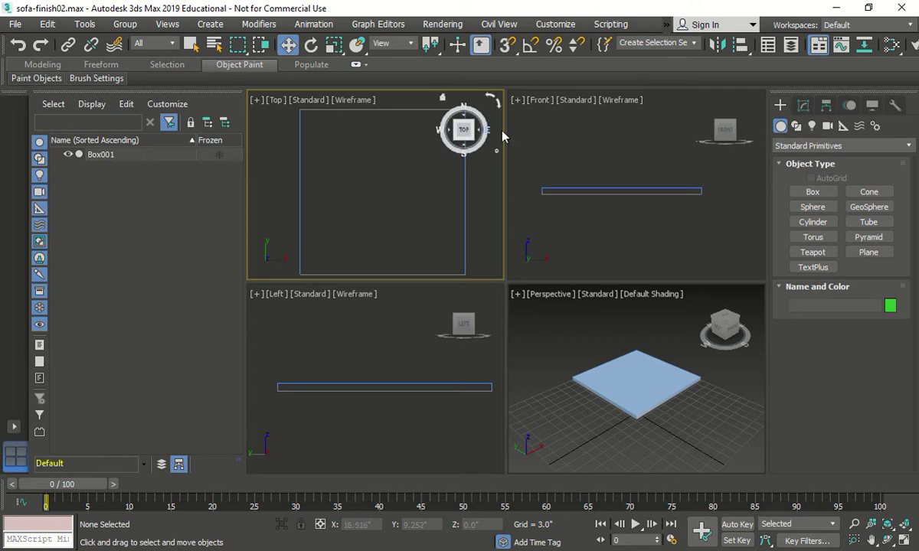
pyautogui.hotkey('alt', 'w')
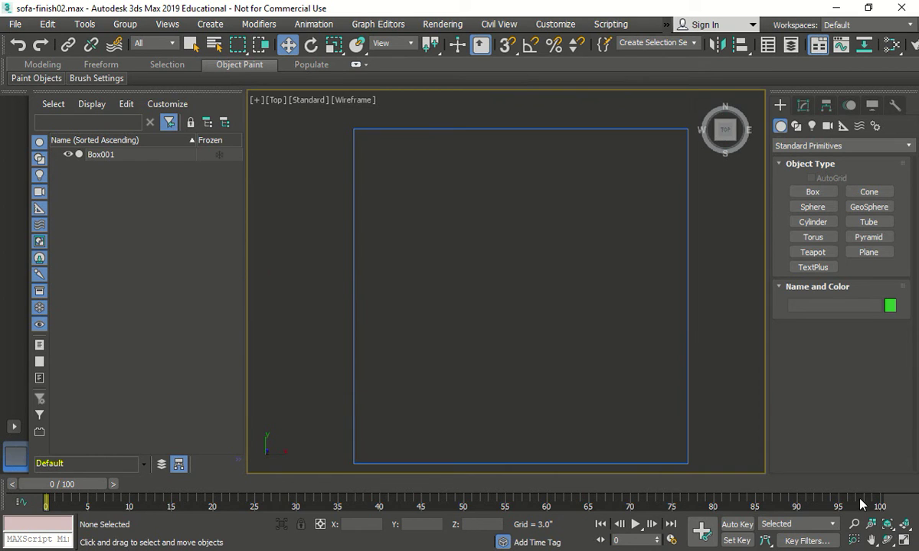
pyautogui.click(816, 195)
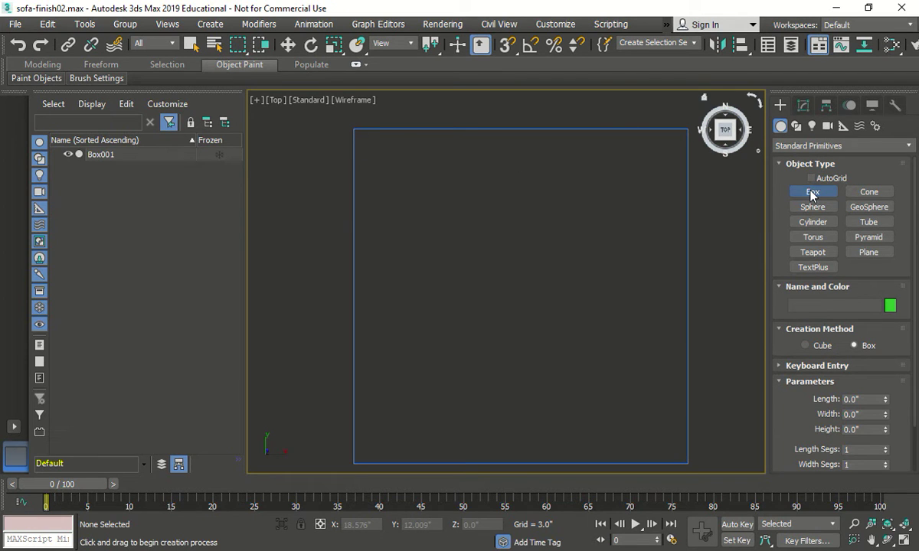
pyautogui.click(807, 365)
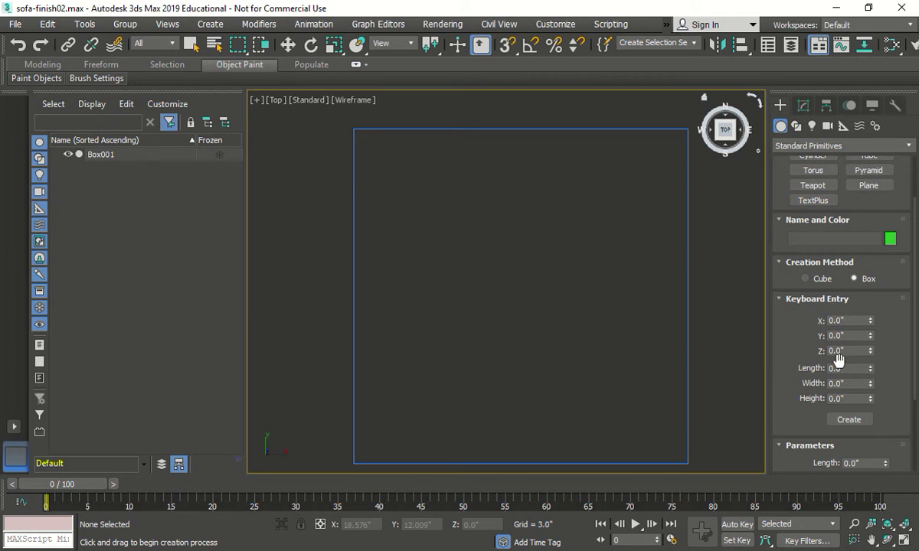
pyautogui.click(848, 368)
pyautogui.write('25.591')
pyautogui.press('Tab')
pyautogui.write('1')
pyautogui.press('Tab')
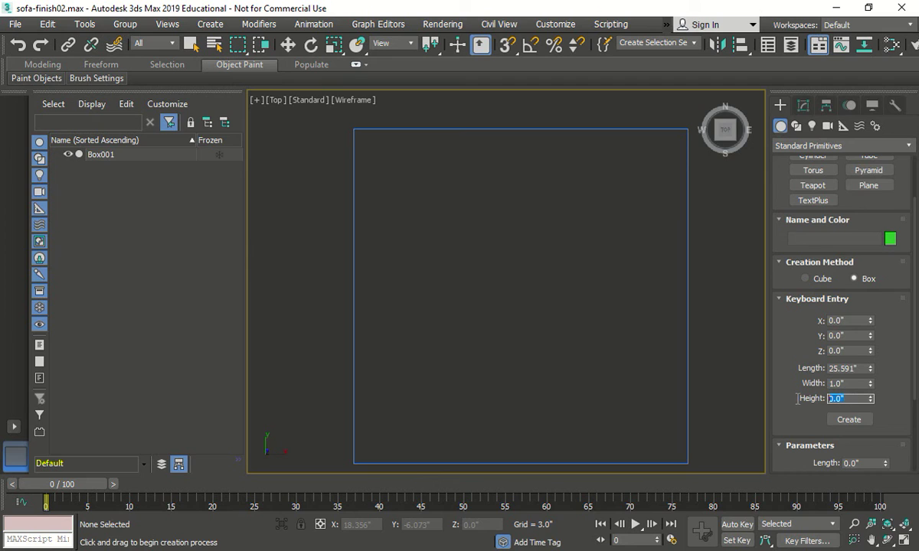
pyautogui.write('11.')
pyautogui.click(851, 421)
pyautogui.click(904, 540)
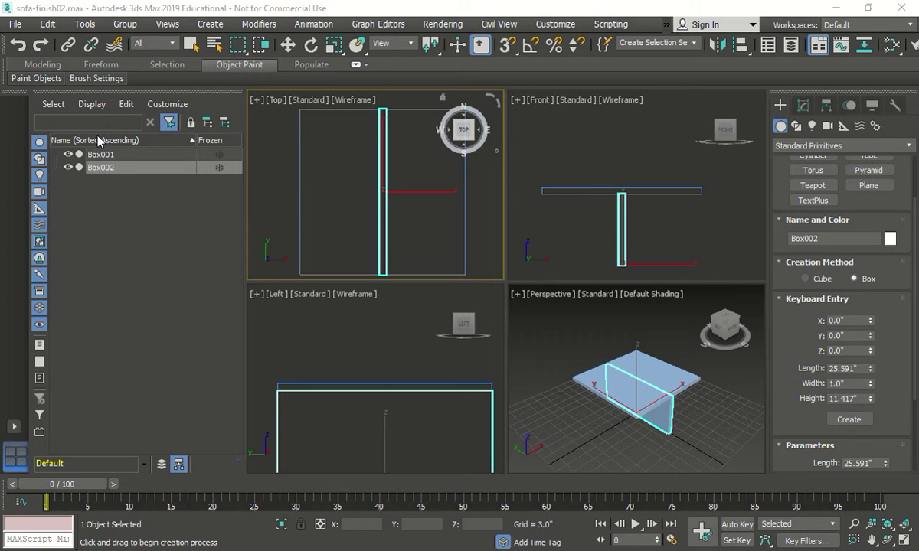
# Align the new upright box to the flat base box in X and Z position only, matching its maximum to the target's minimum
pyautogui.click(79, 23)
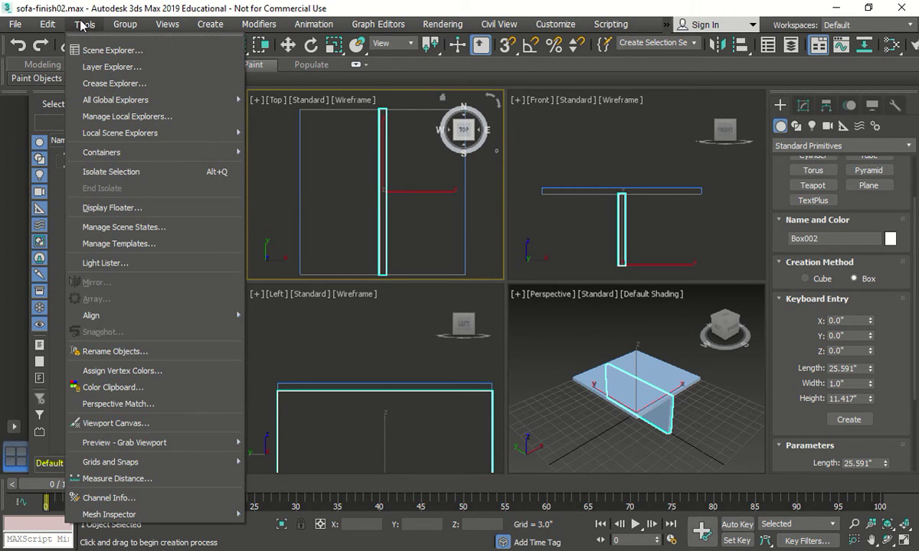
pyautogui.moveTo(107, 319)
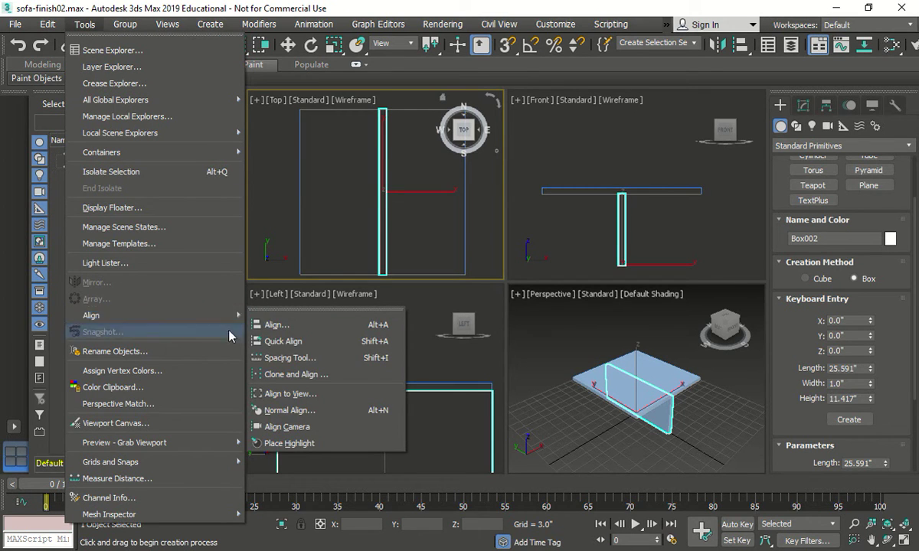
pyautogui.click(294, 329)
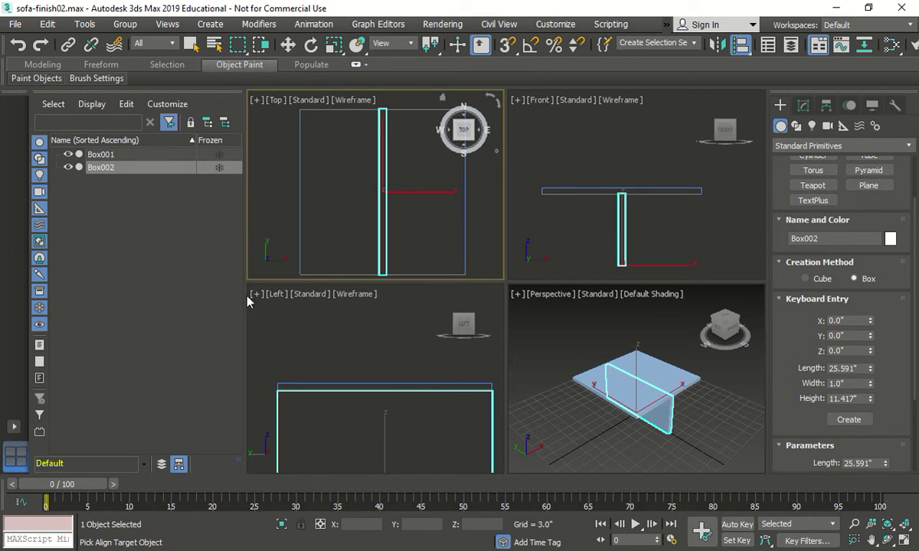
pyautogui.click(676, 393)
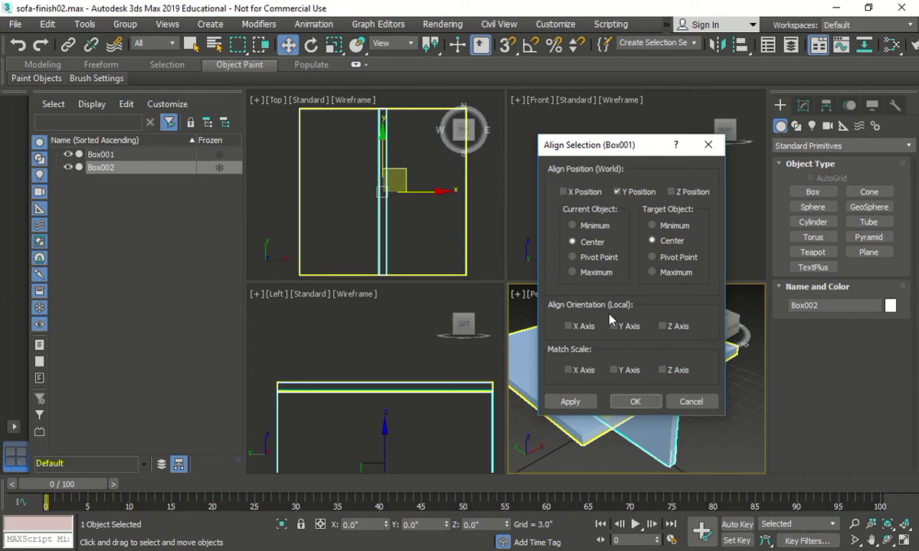
pyautogui.moveTo(615, 144); pyautogui.dragTo(356, 168)
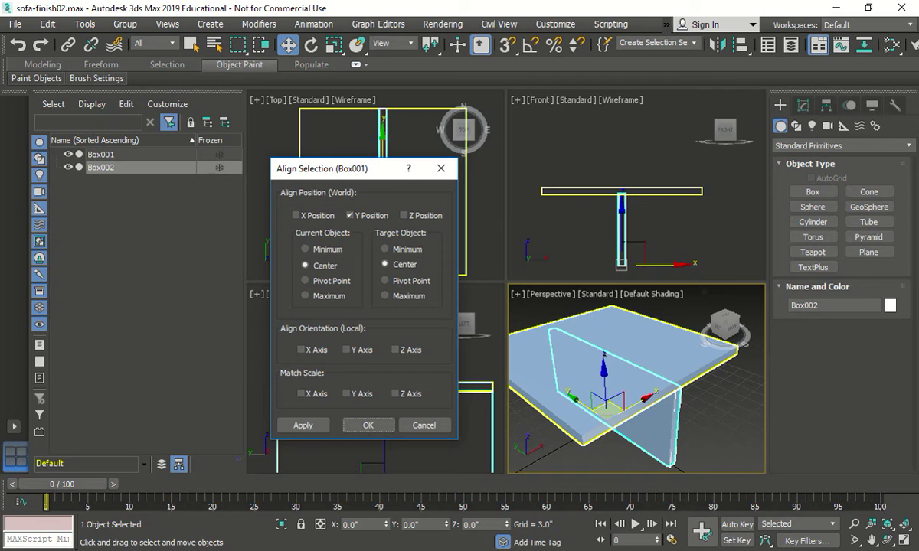
pyautogui.click(349, 215)
pyautogui.click(403, 215)
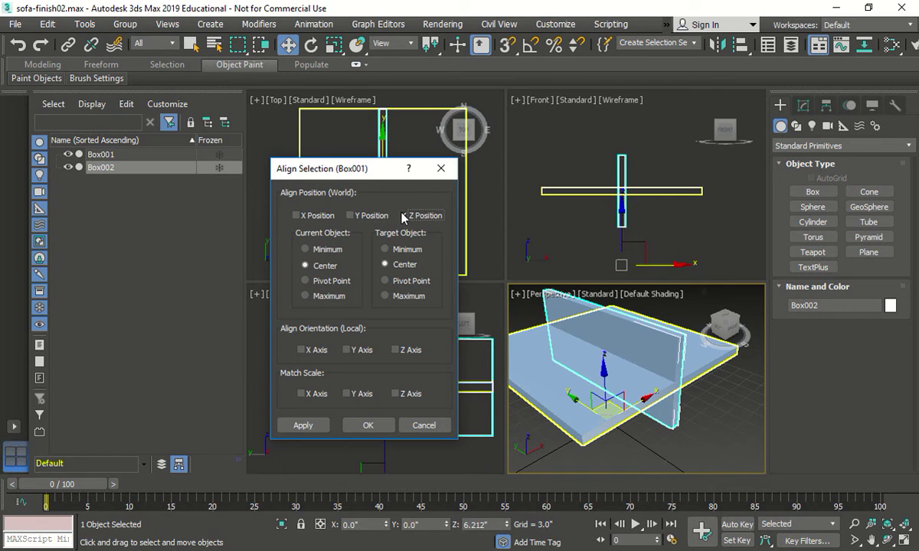
pyautogui.click(296, 216)
pyautogui.click(305, 296)
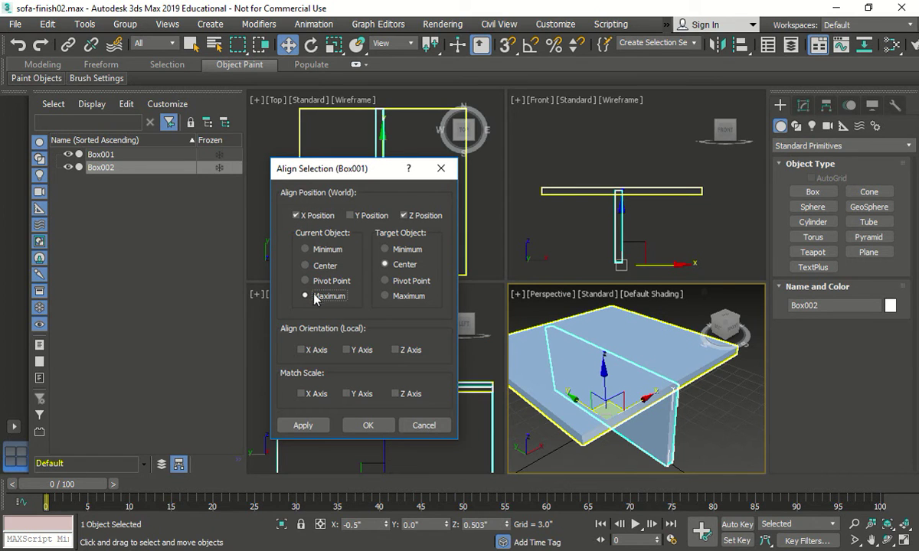
pyautogui.click(386, 249)
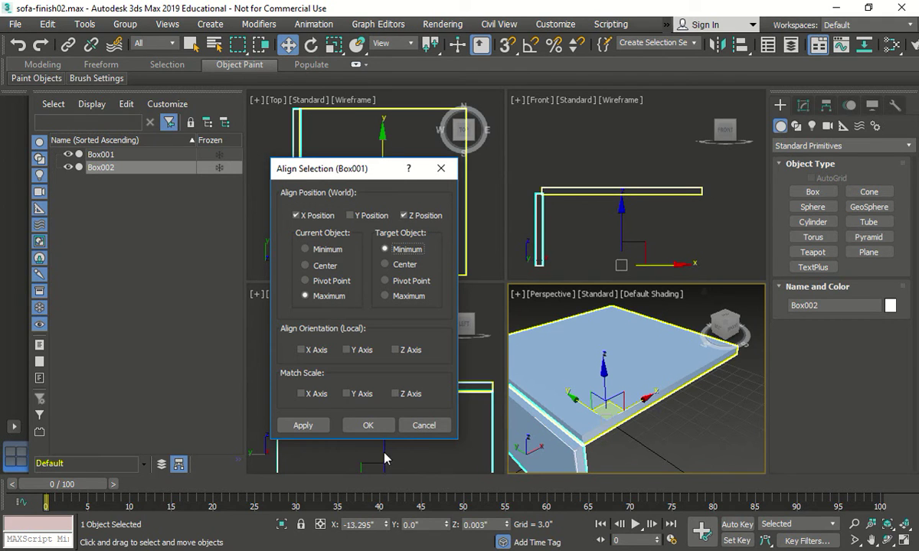
pyautogui.click(366, 425)
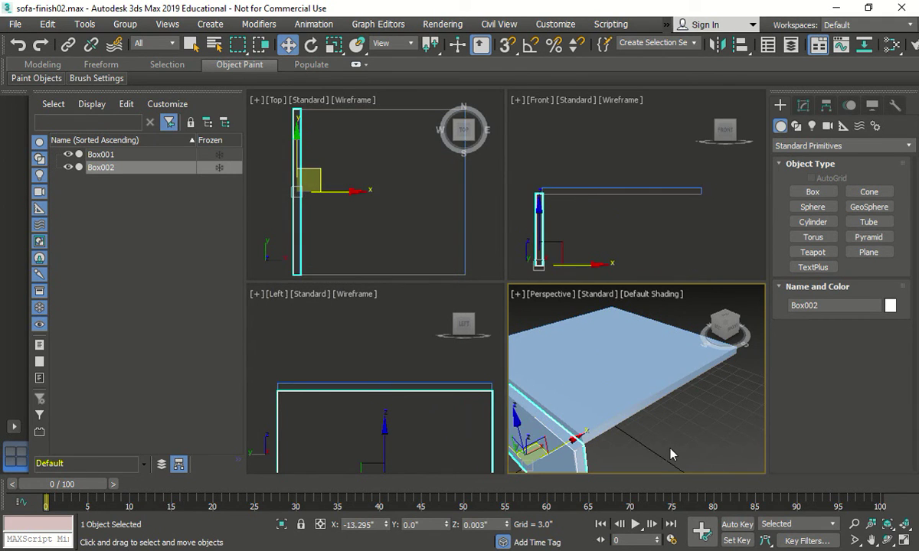
# Inspect the corner between the side panel and the flat box in the Perspective and Front viewports, and confirm the same X and Z alignment again
pyautogui.click(632, 454)
pyautogui.scroll(10, 613, 432)
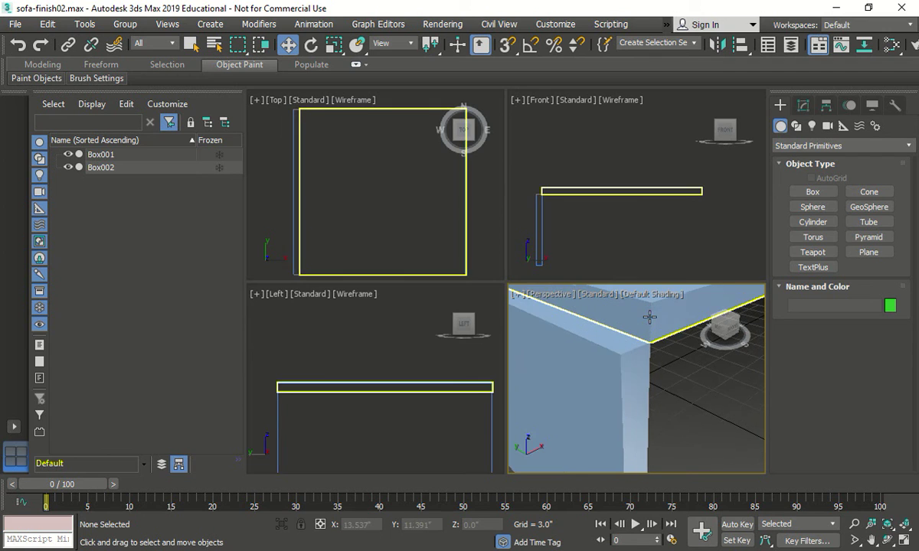
pyautogui.scroll(6, 545, 201)
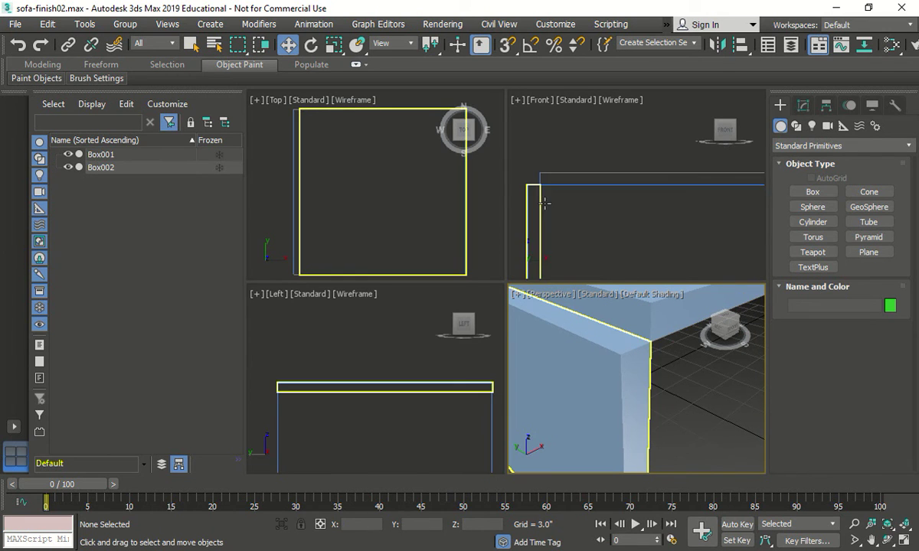
pyautogui.scroll(3, 515, 158)
pyautogui.scroll(-7, 633, 205)
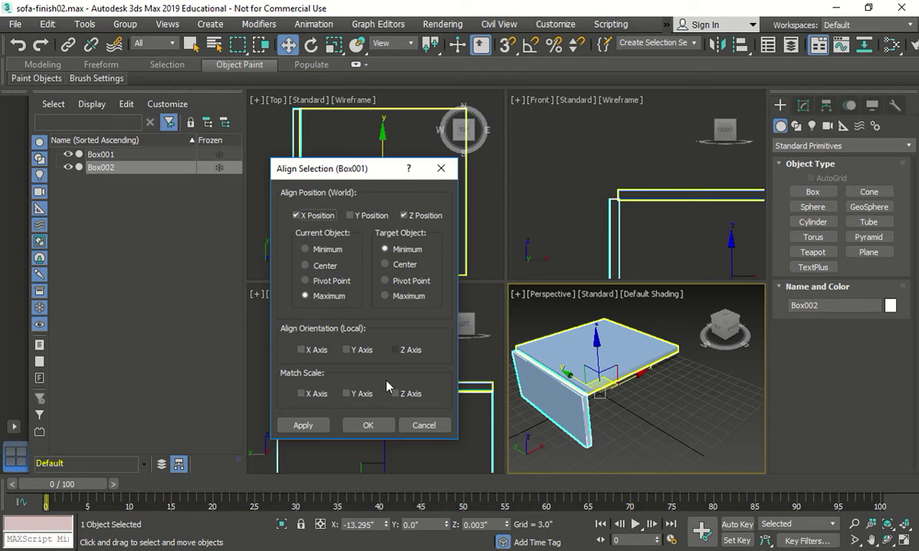
pyautogui.click(364, 426)
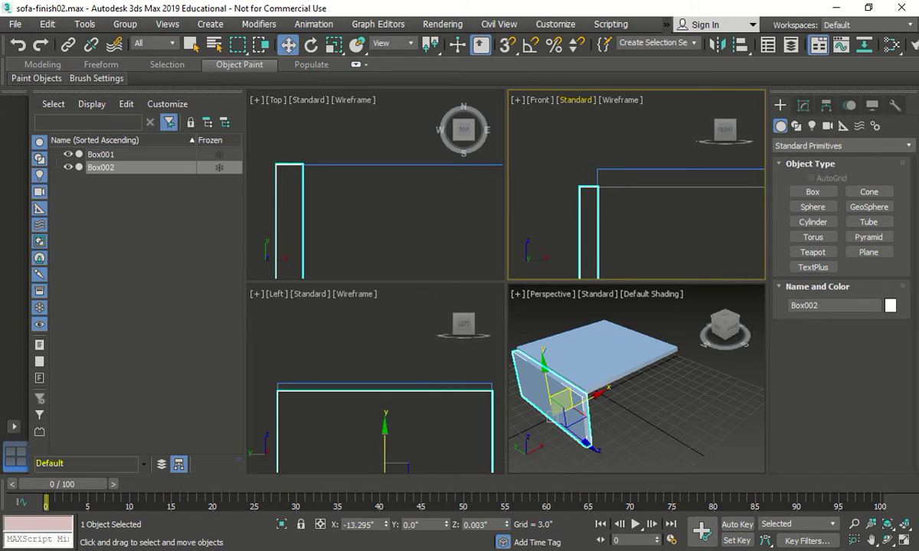
# Check the side panel's edge in the Top viewport and its width parameter, leaving the panel selected
pyautogui.click(375, 204)
pyautogui.scroll(-2, 353, 201)
pyautogui.click(299, 198)
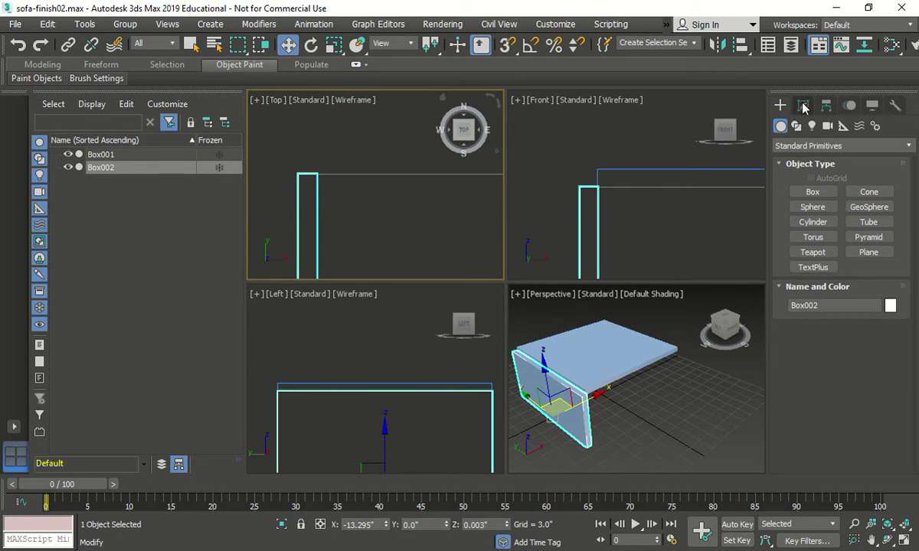
pyautogui.click(802, 105)
pyautogui.moveTo(861, 244); pyautogui.dragTo(817, 246)
pyautogui.click(371, 157)
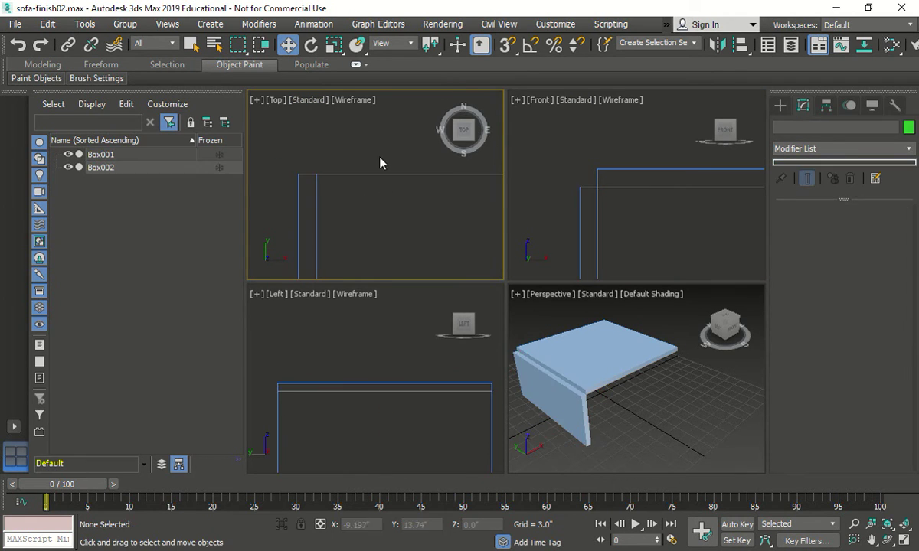
pyautogui.click(304, 175)
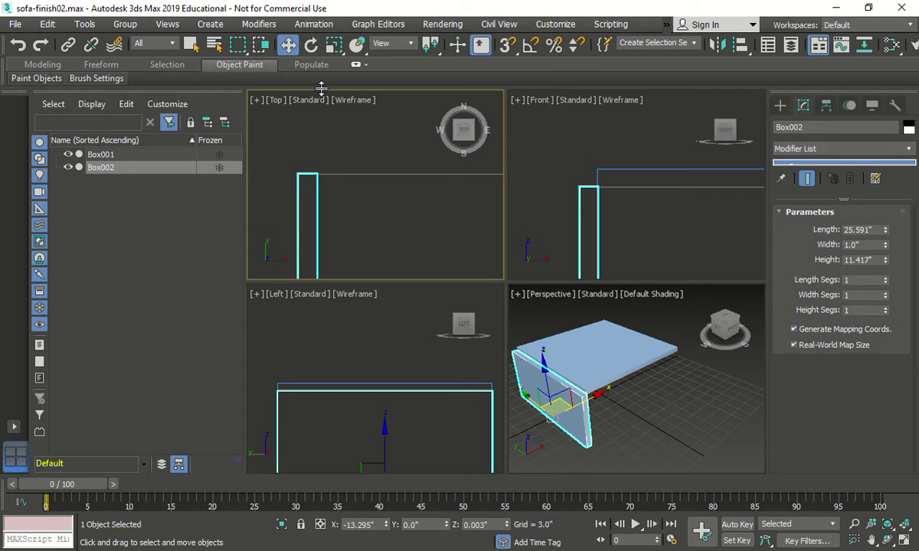
# Set the side panel's absolute world X position to -12.295", close the type-in and check its placement under the flat box with nothing selected
pyautogui.rightClick(288, 45)
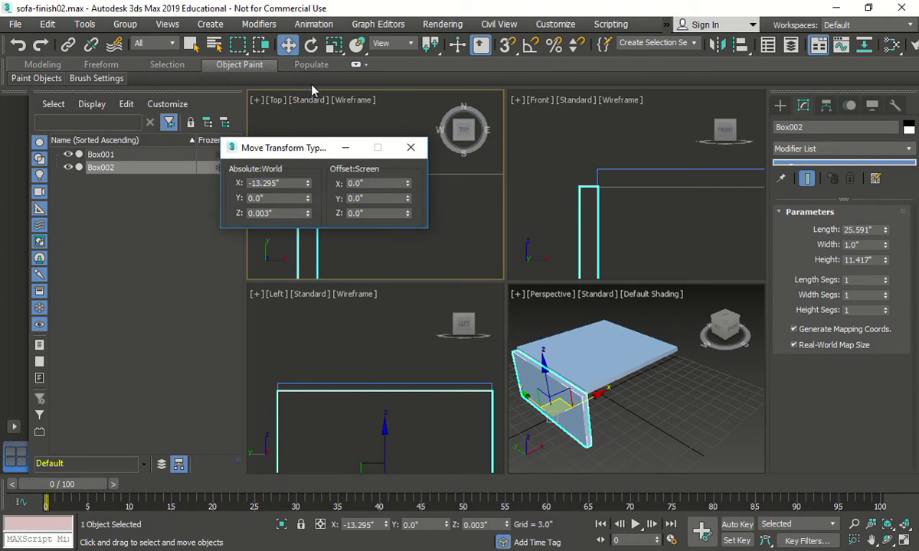
pyautogui.doubleClick(256, 183)
pyautogui.write('-12.295')
pyautogui.press('Return')
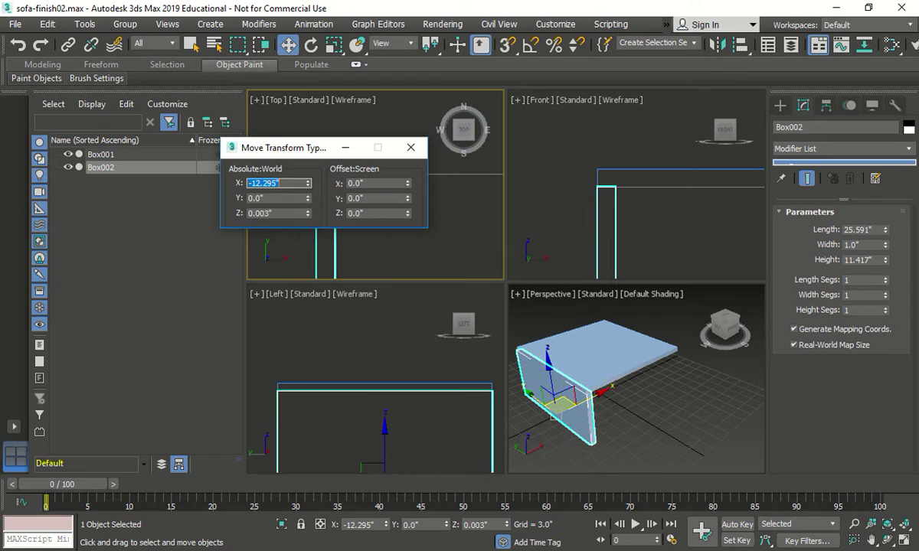
pyautogui.click(410, 147)
pyautogui.scroll(-1, 544, 199)
pyautogui.scroll(4, 580, 191)
pyautogui.click(629, 185)
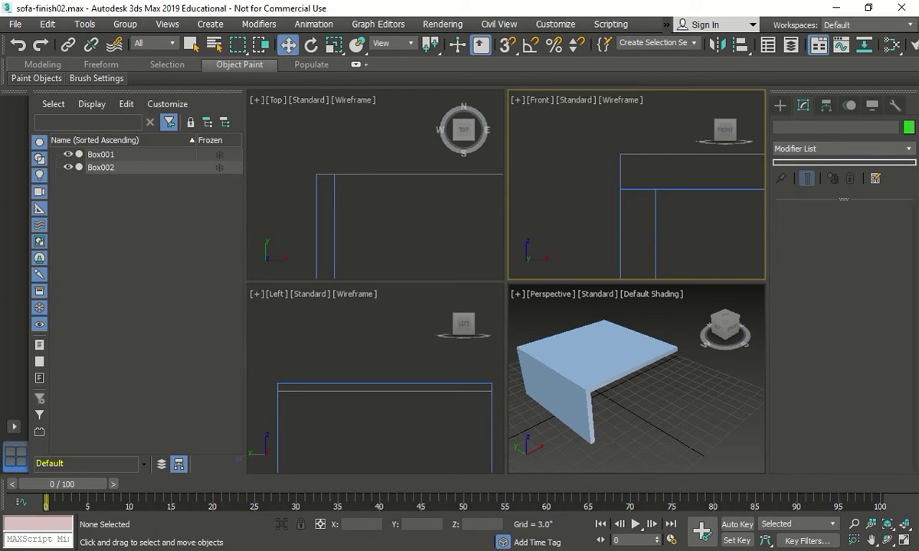
pyautogui.scroll(-5, 360, 215)
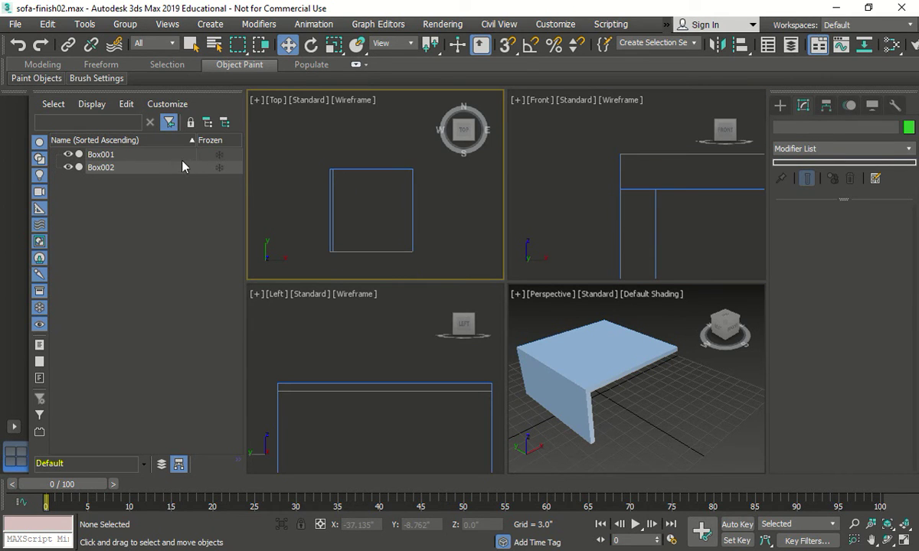
# Mirror the side panel as a copy across the X axis with an offset of 24.591" to form the opposite side
pyautogui.click(108, 154)
pyautogui.click(93, 166)
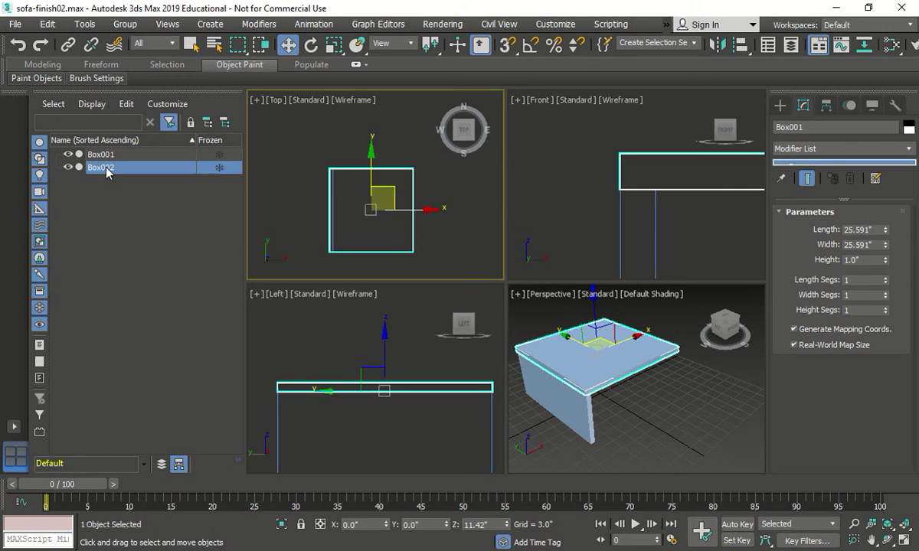
pyautogui.click(84, 23)
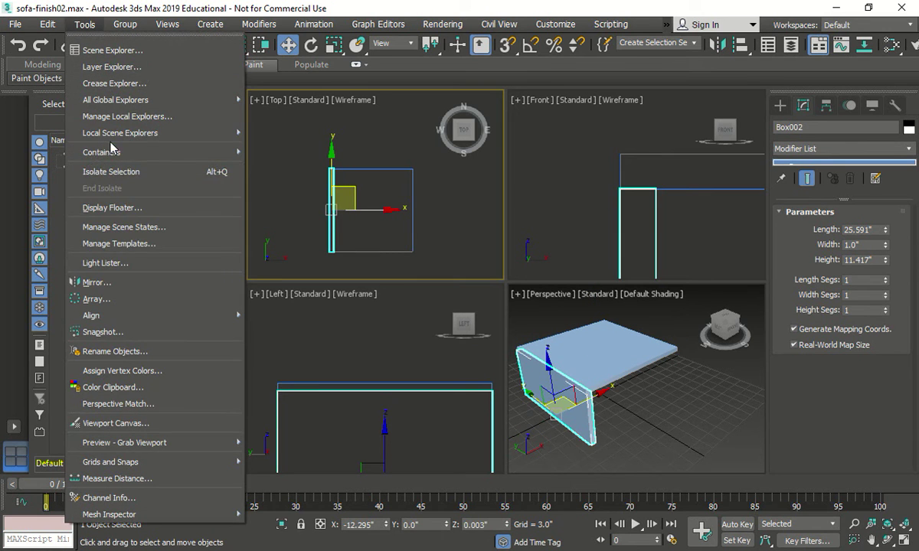
pyautogui.click(118, 281)
pyautogui.moveTo(406, 142); pyautogui.dragTo(541, 124)
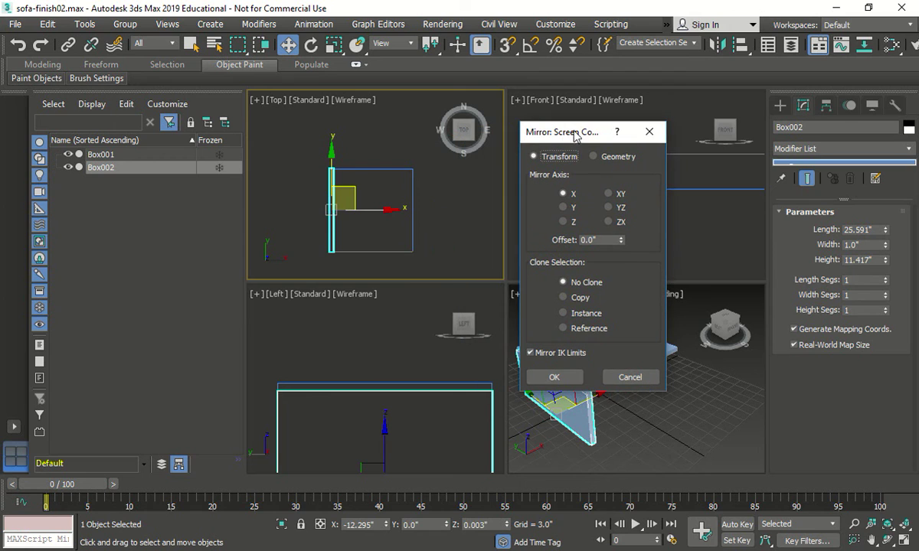
pyautogui.click(575, 301)
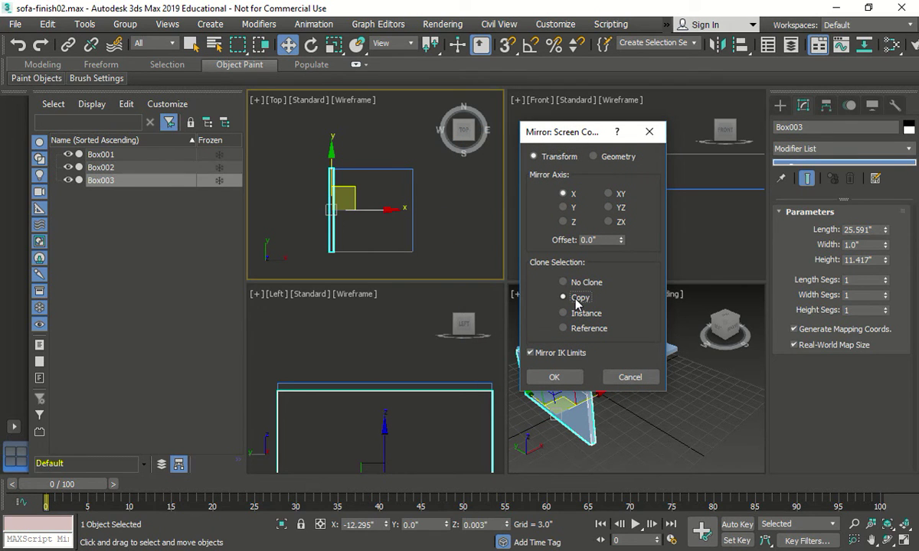
pyautogui.click(609, 194)
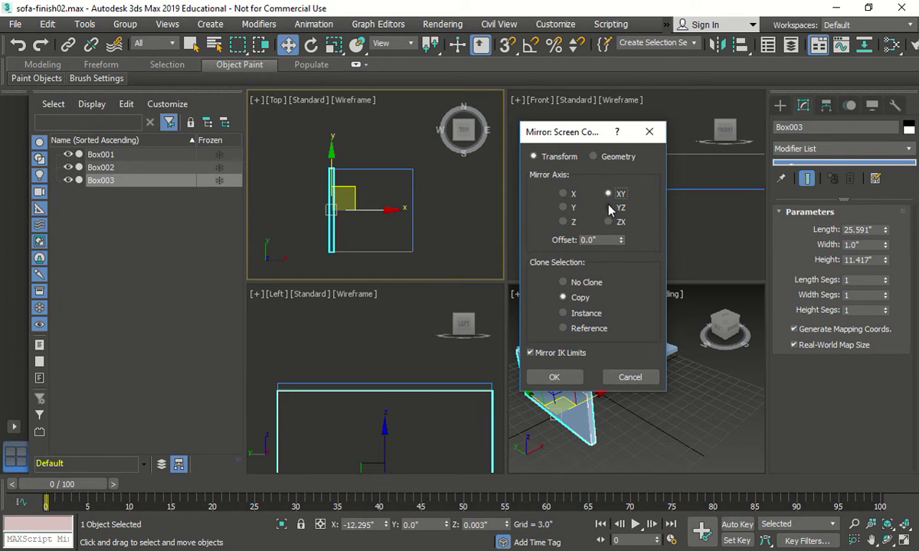
pyautogui.click(564, 195)
pyautogui.doubleClick(599, 241)
pyautogui.write('24.591')
pyautogui.click(555, 378)
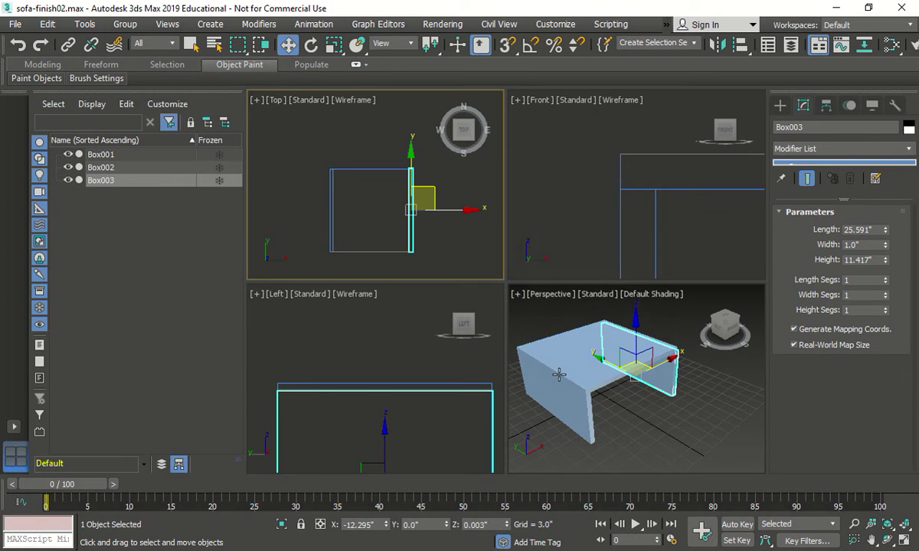
# Inspect how both side panels line up with the flat box's edges in the Top and Front viewports, with nothing selected and everything framed
pyautogui.click(470, 243)
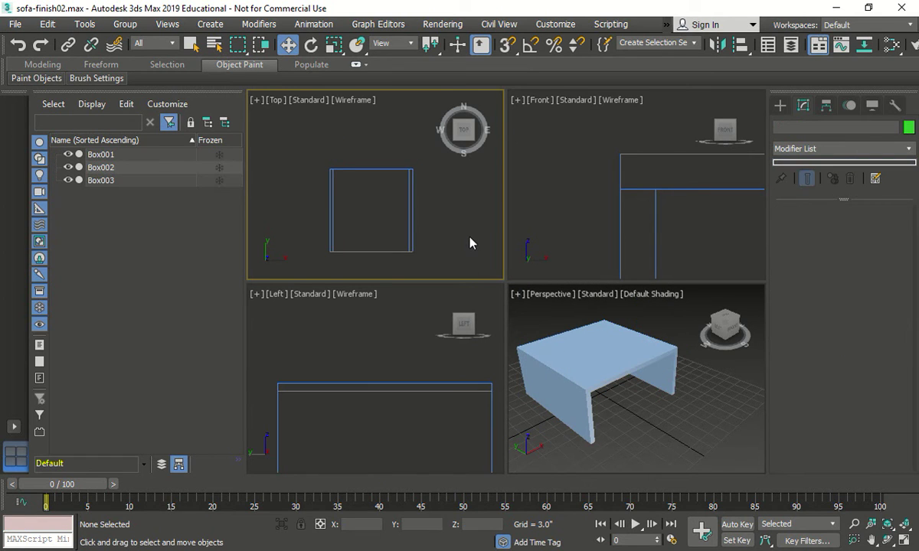
pyautogui.scroll(-4, 634, 206)
pyautogui.scroll(5, 702, 184)
pyautogui.scroll(-4, 702, 184)
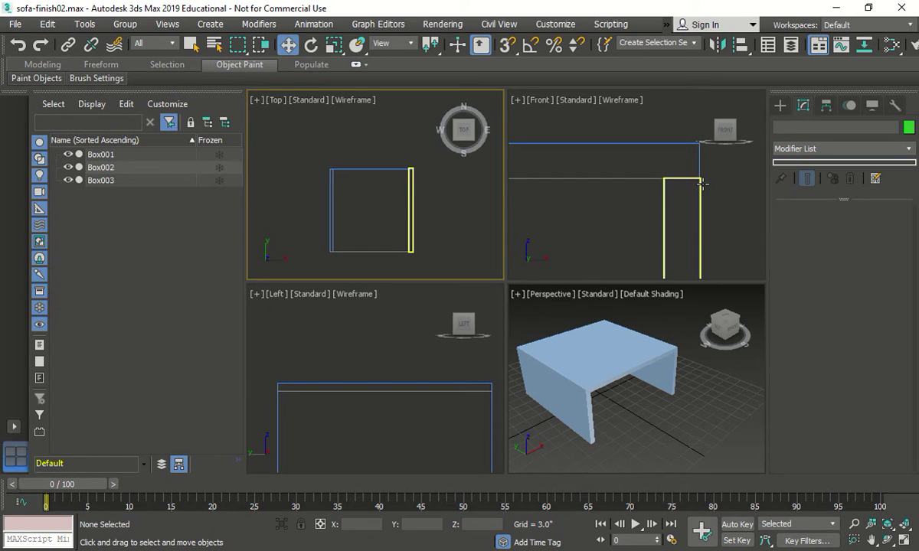
pyautogui.scroll(5, 331, 174)
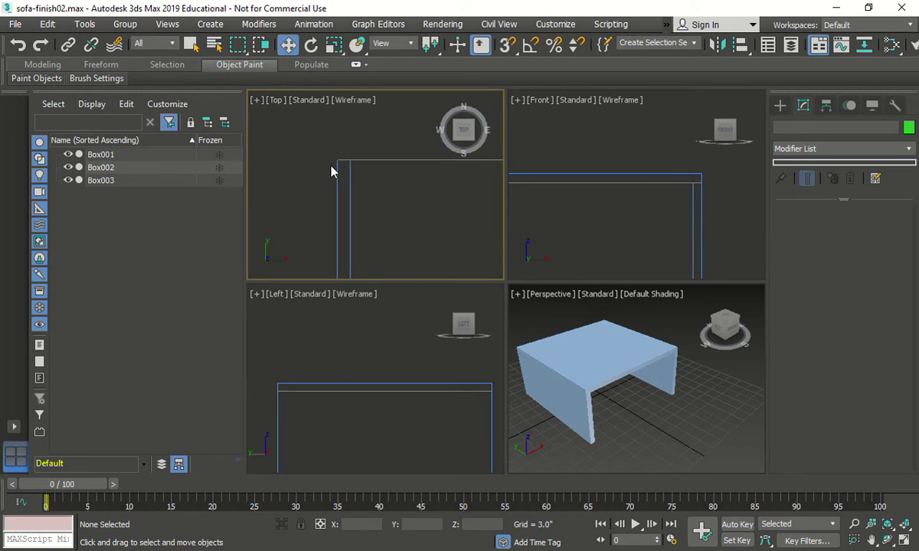
pyautogui.scroll(-3, 375, 176)
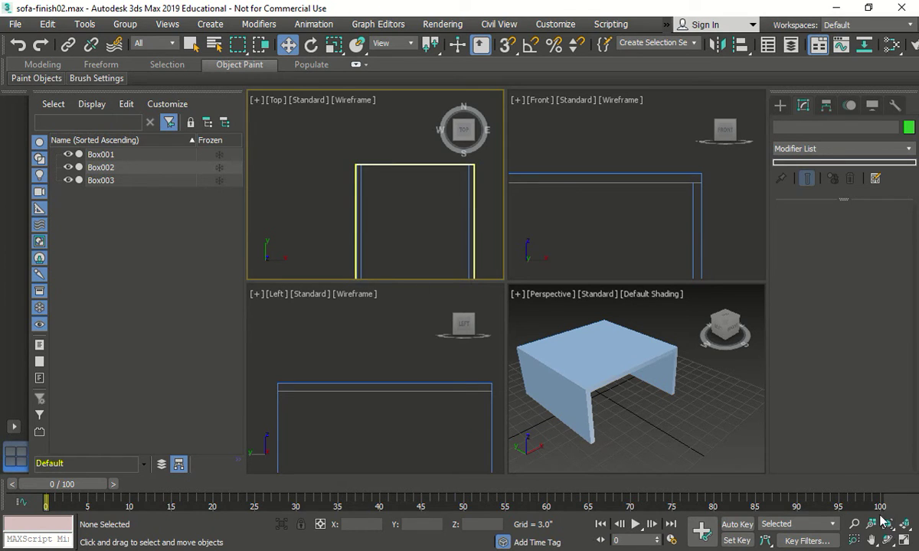
pyautogui.hotkey('ctrl', 'shift', 'z')
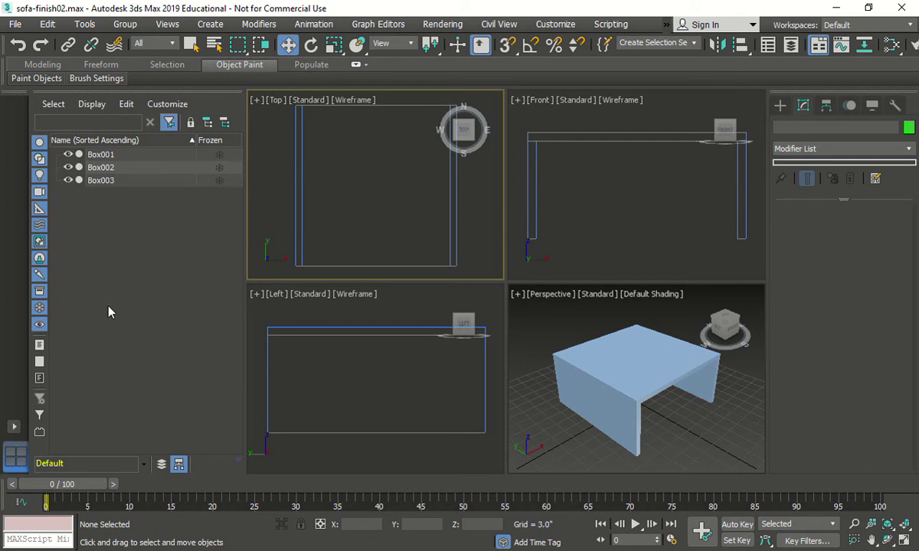
# Create a box at the origin by keyboard entry with length 25.591", width 1.0" and height 25.984"
pyautogui.rightClick(263, 140)
pyautogui.click(249, 115)
pyautogui.click(778, 106)
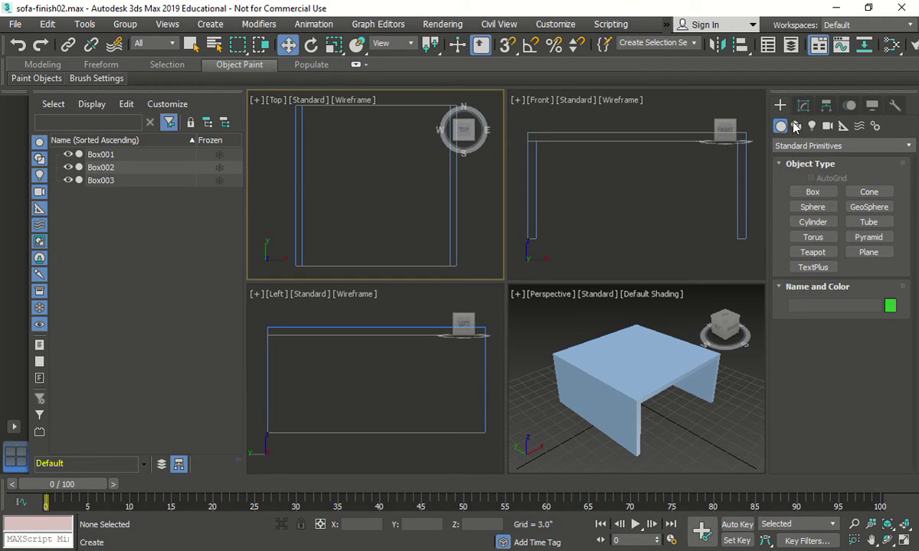
pyautogui.click(823, 195)
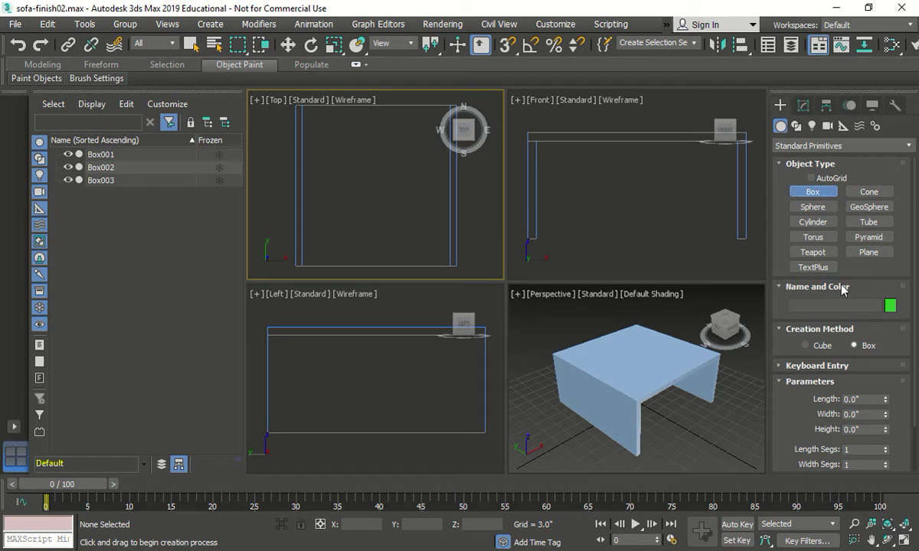
pyautogui.click(788, 365)
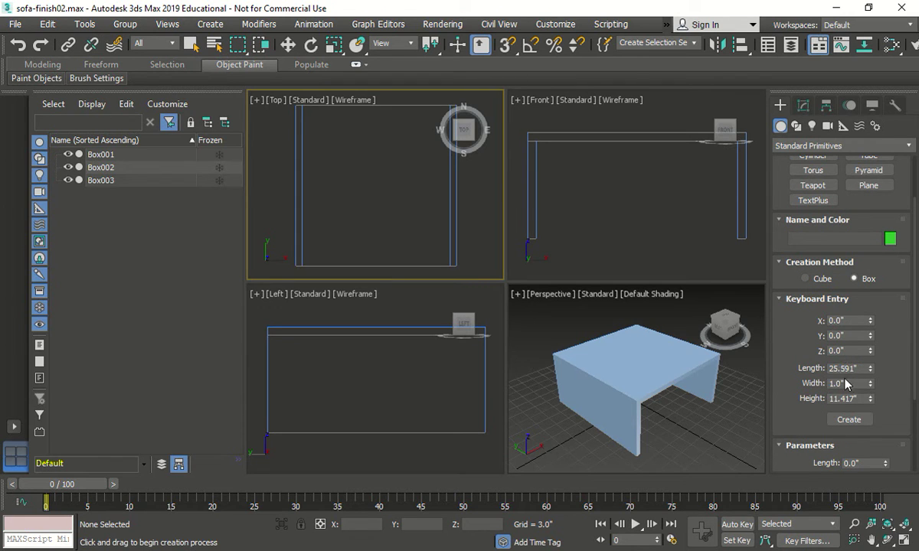
pyautogui.moveTo(852, 372); pyautogui.dragTo(778, 370)
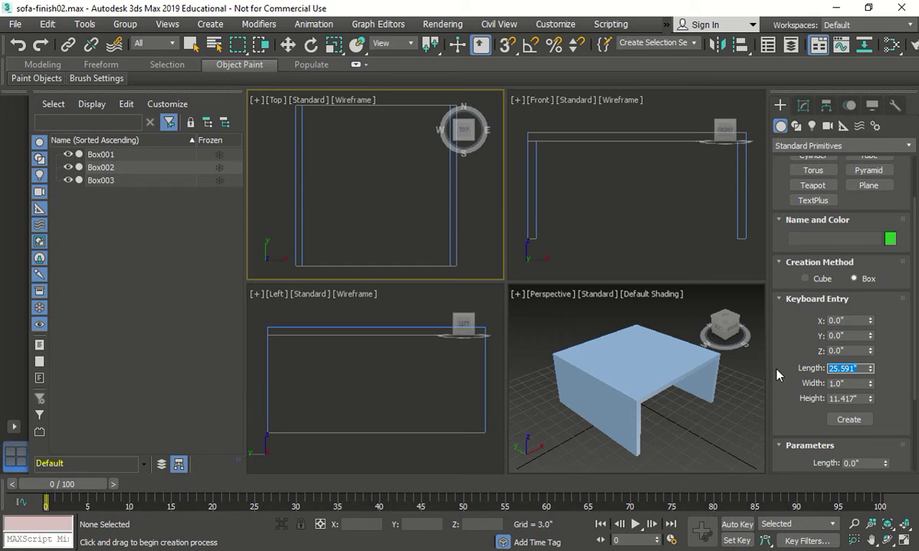
pyautogui.moveTo(856, 399); pyautogui.dragTo(764, 399)
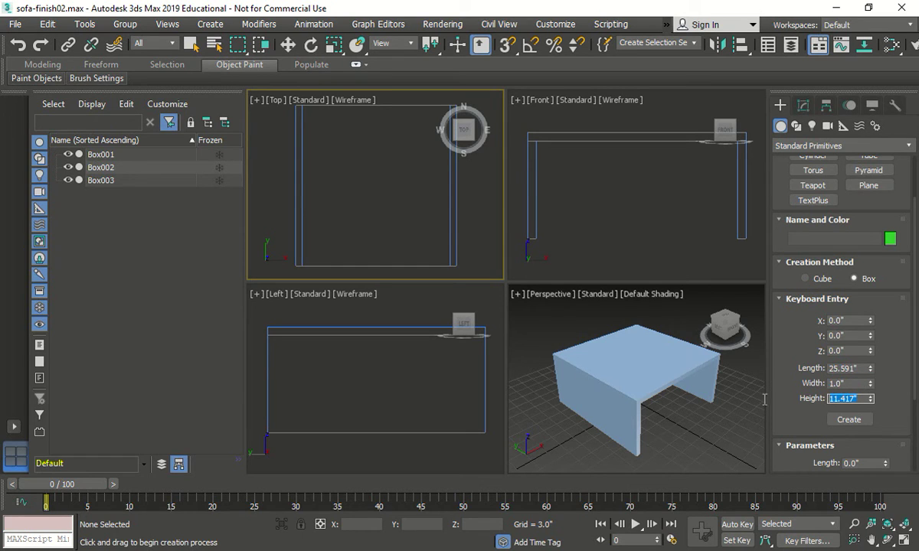
pyautogui.write('25.984')
pyautogui.click(849, 419)
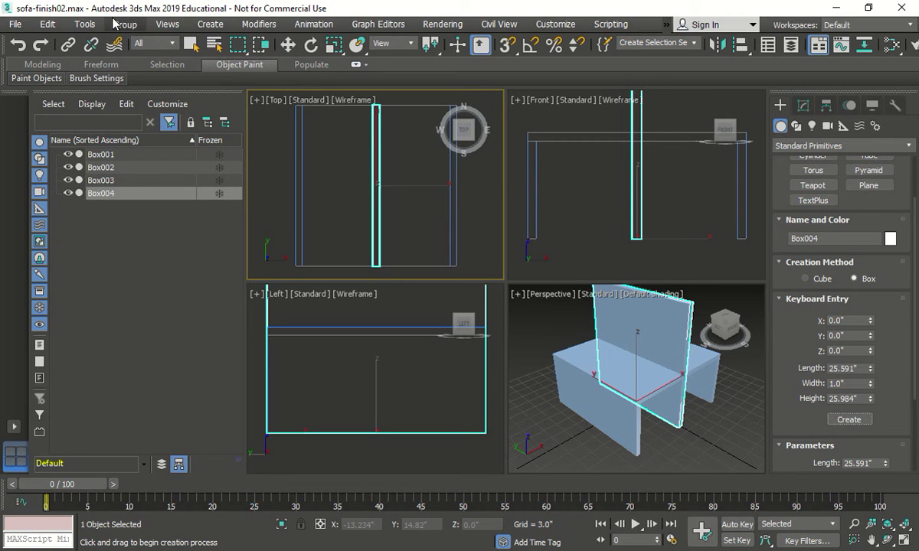
# Try to align the new upright panel to the flat base box in X and Y, maximum to maximum, without Z
pyautogui.click(85, 23)
pyautogui.moveTo(137, 316)
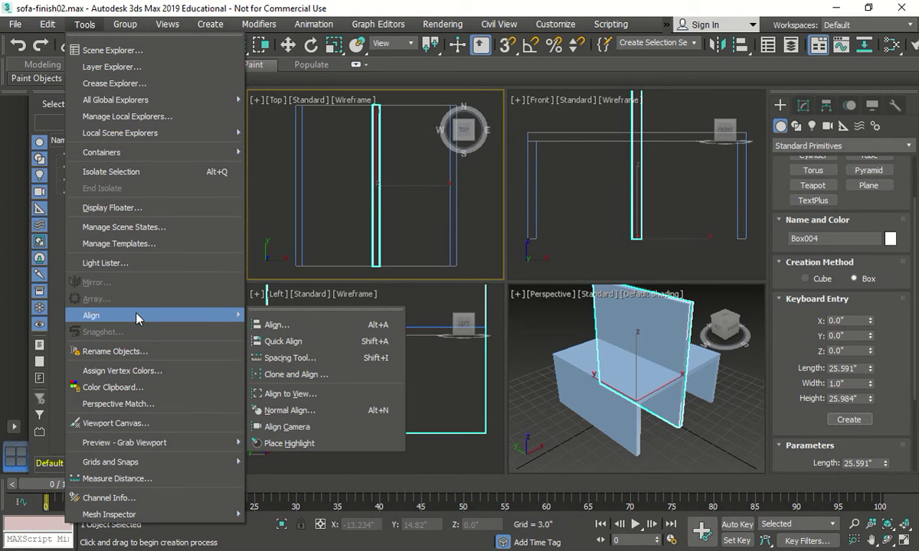
pyautogui.click(265, 326)
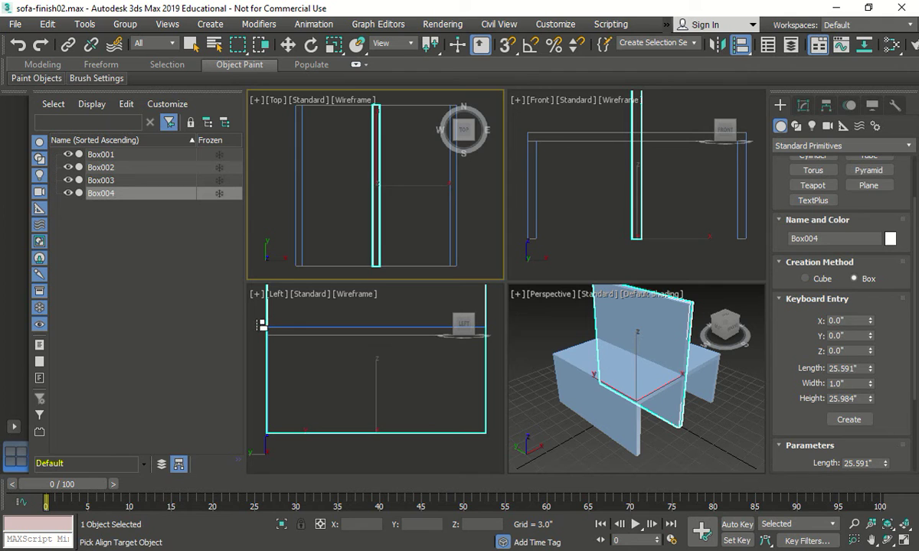
pyautogui.click(111, 154)
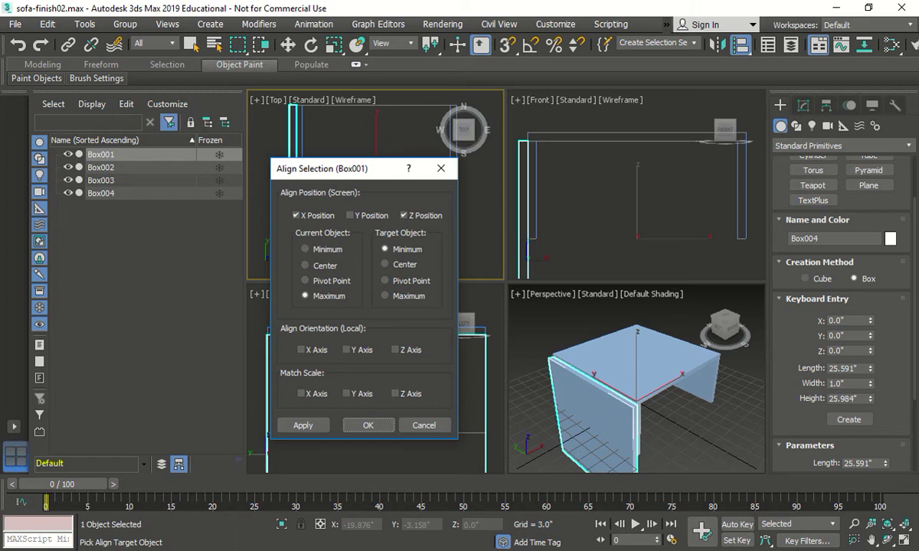
pyautogui.click(361, 215)
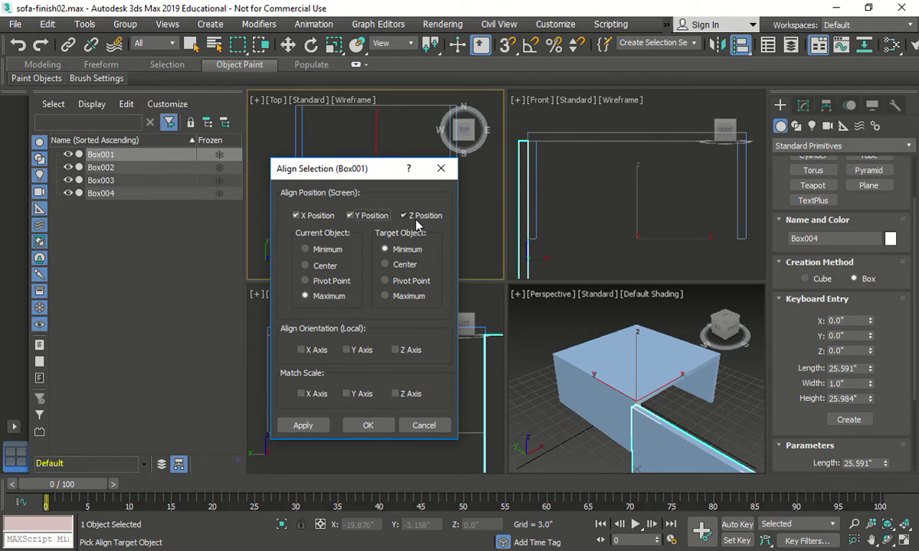
pyautogui.click(414, 216)
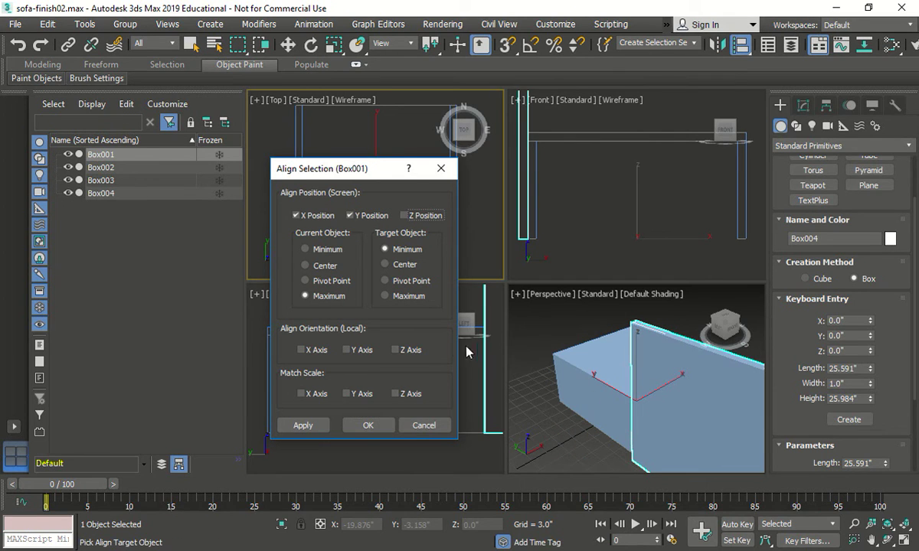
pyautogui.click(385, 296)
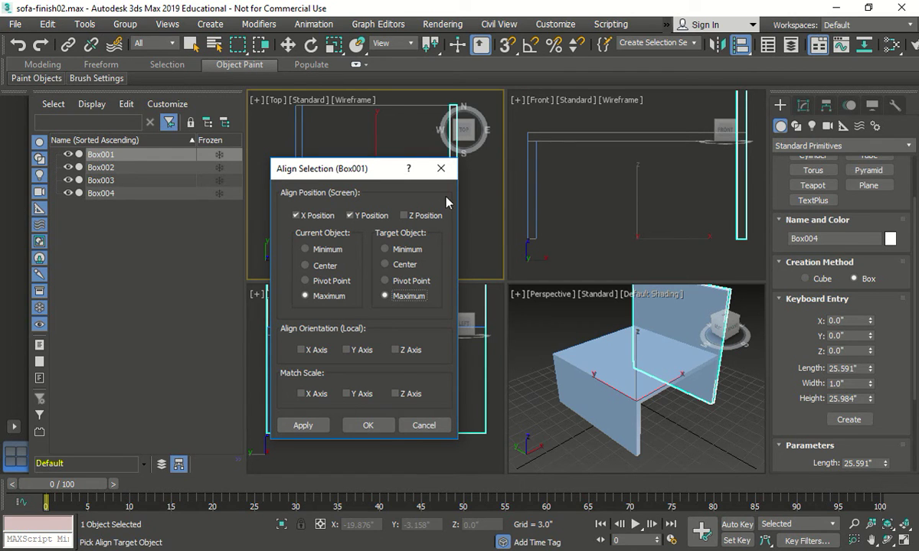
pyautogui.click(443, 172)
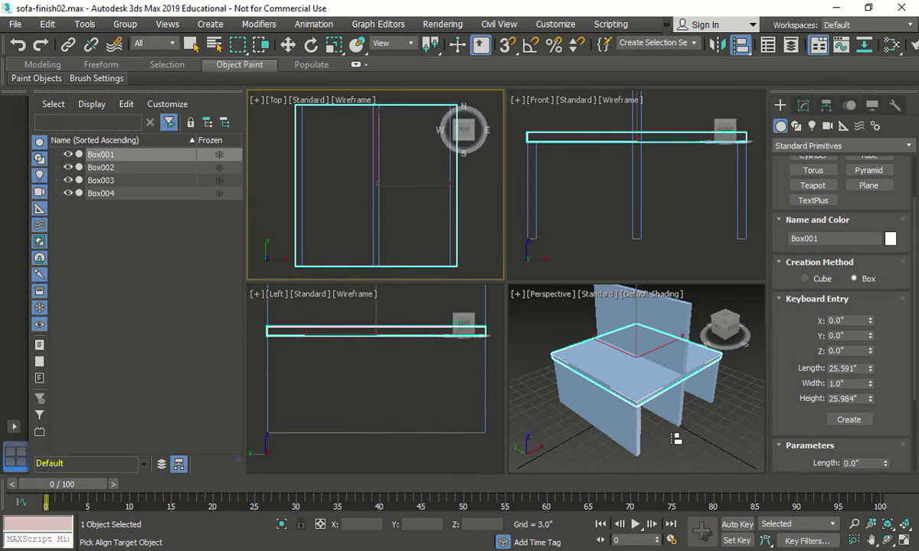
pyautogui.click(528, 314)
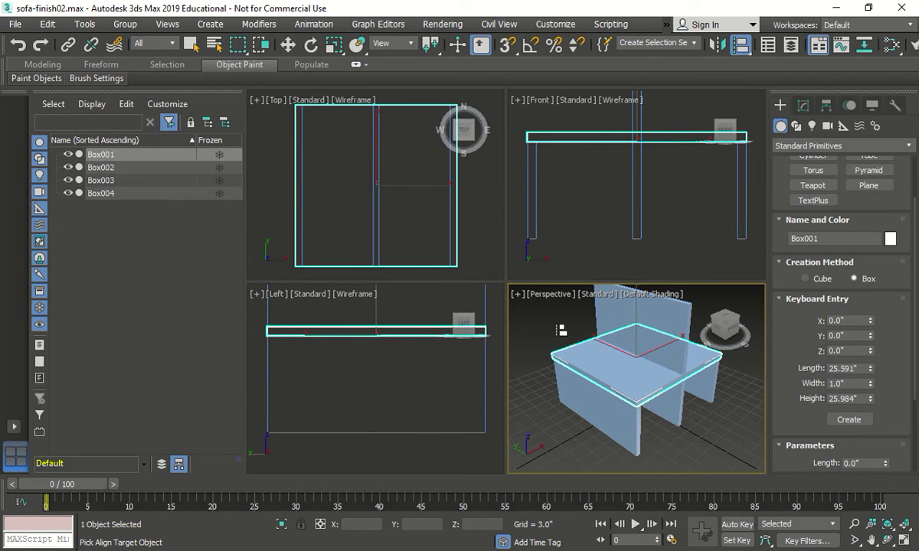
pyautogui.click(117, 193)
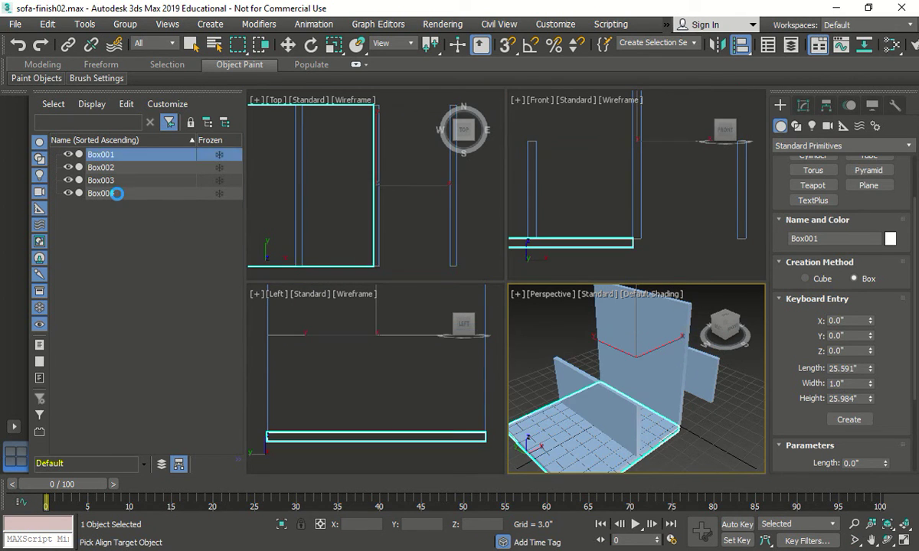
pyautogui.press('Return')
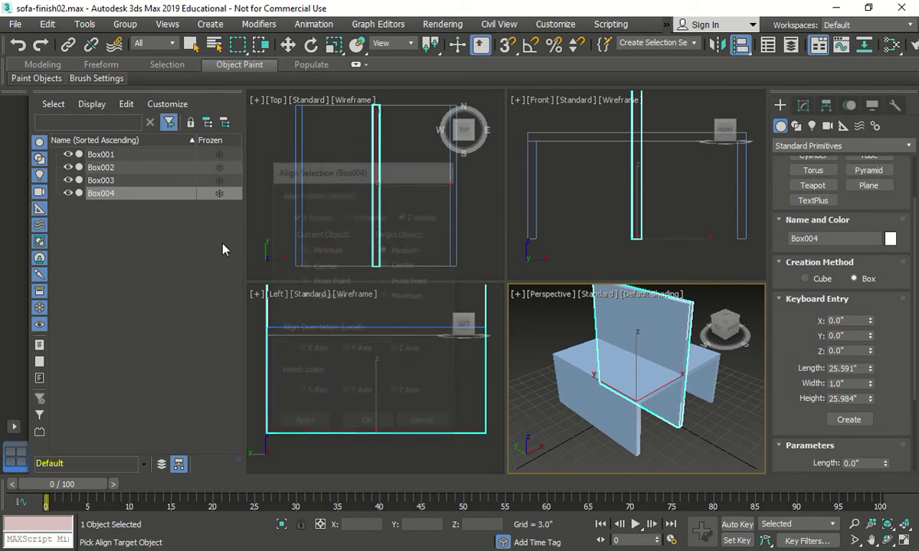
# Reselect the upright panel and try the alignment to Box001 again, maximum to maximum, toggling the Y and Z positions
pyautogui.click(114, 193)
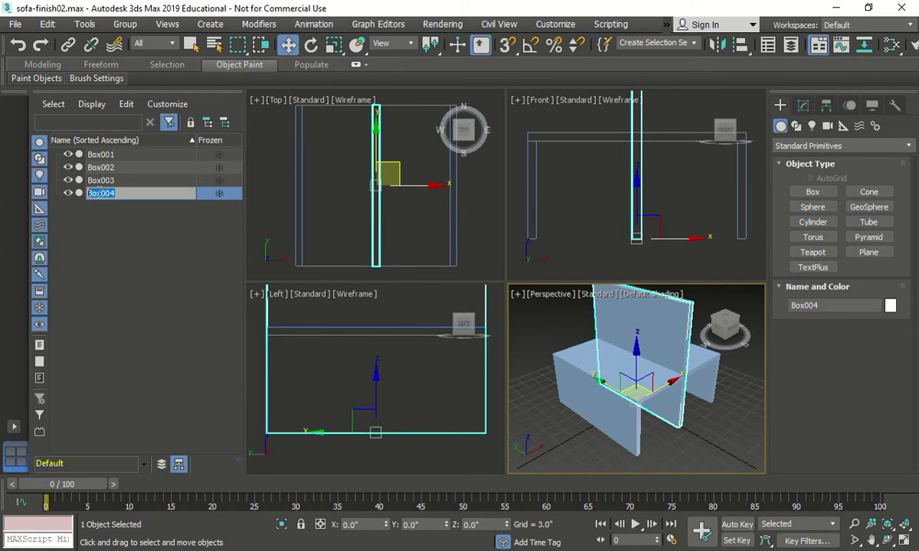
pyautogui.click(84, 23)
pyautogui.moveTo(142, 315)
pyautogui.click(264, 324)
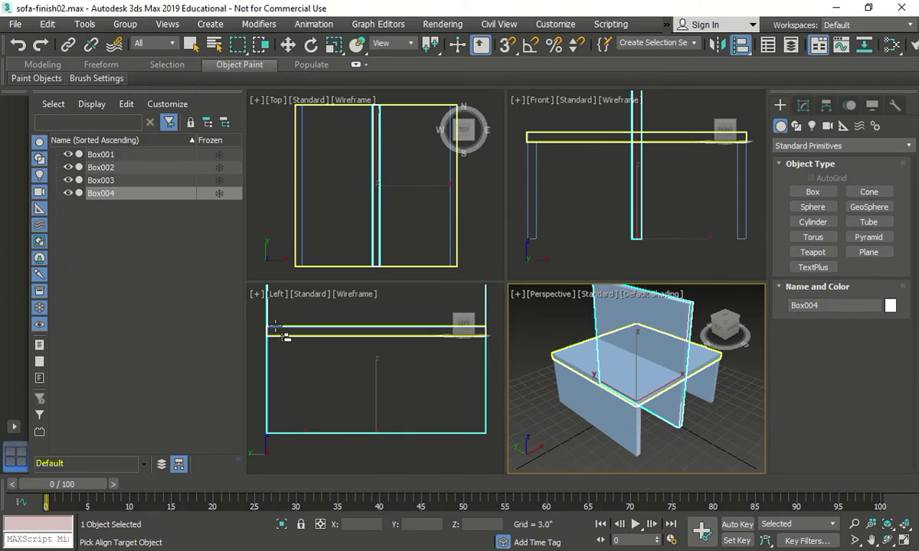
pyautogui.click(116, 154)
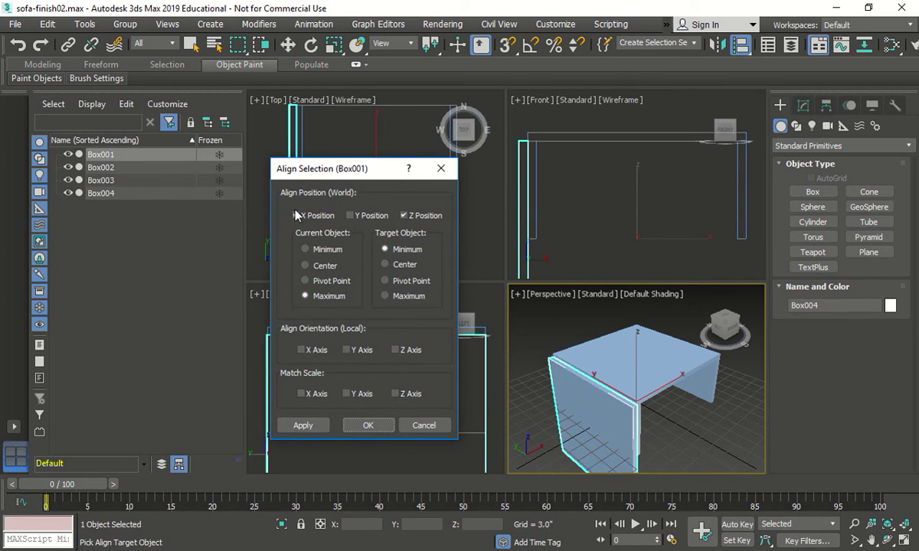
pyautogui.click(384, 296)
pyautogui.click(349, 215)
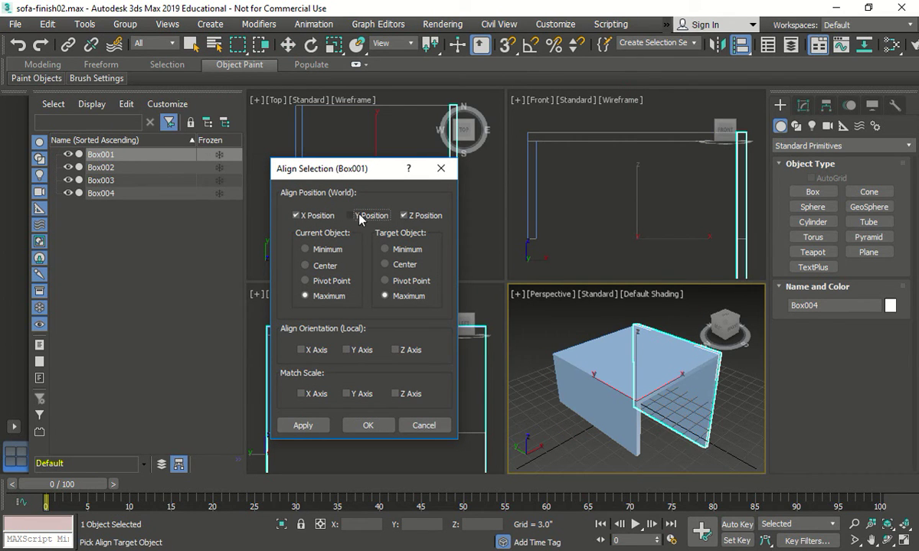
pyautogui.click(403, 215)
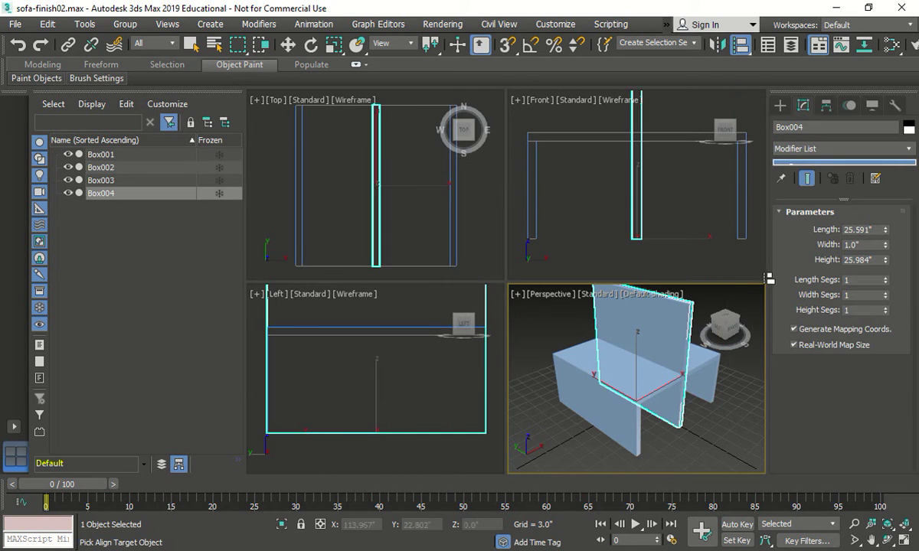
# Turn the upright panel crosswise by setting its length to 1.0" and its width to 25.591"
pyautogui.moveTo(873, 230); pyautogui.dragTo(800, 232)
pyautogui.hotkey('ctrl', 'c')
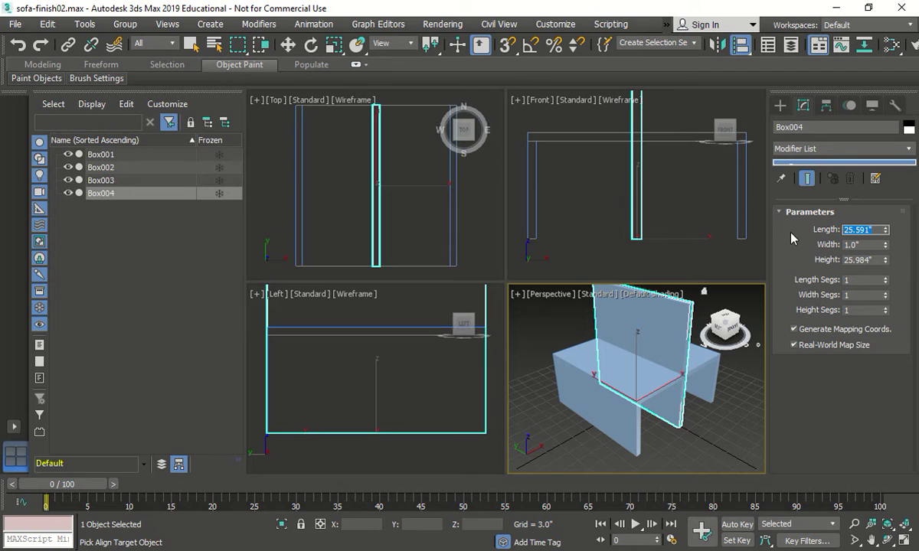
pyautogui.write('1')
pyautogui.press('Tab')
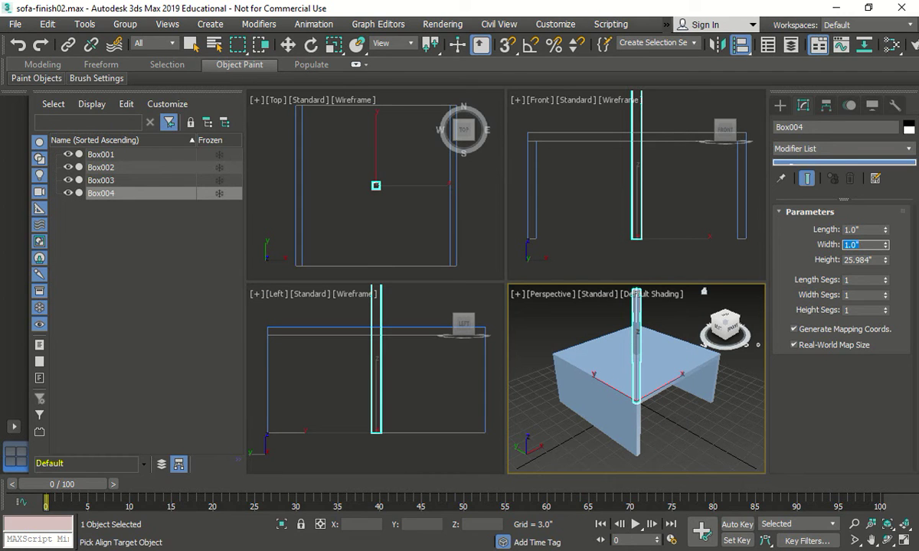
pyautogui.hotkey('ctrl', 'v')
pyautogui.click(863, 228)
pyautogui.click(873, 244)
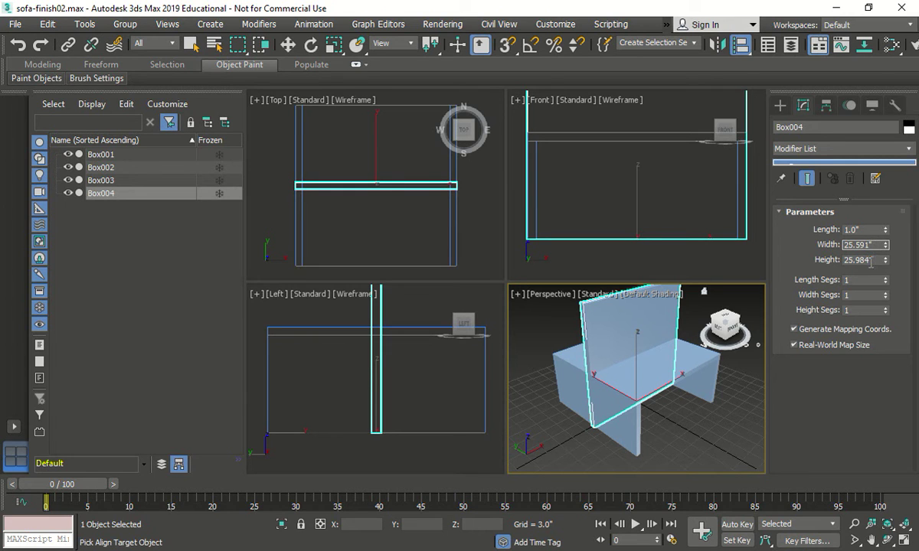
pyautogui.click(871, 260)
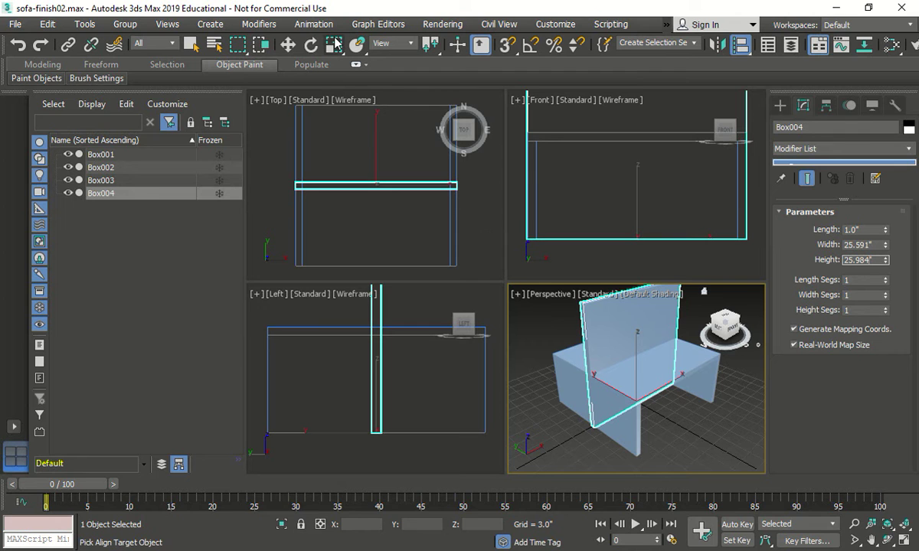
pyautogui.click(85, 24)
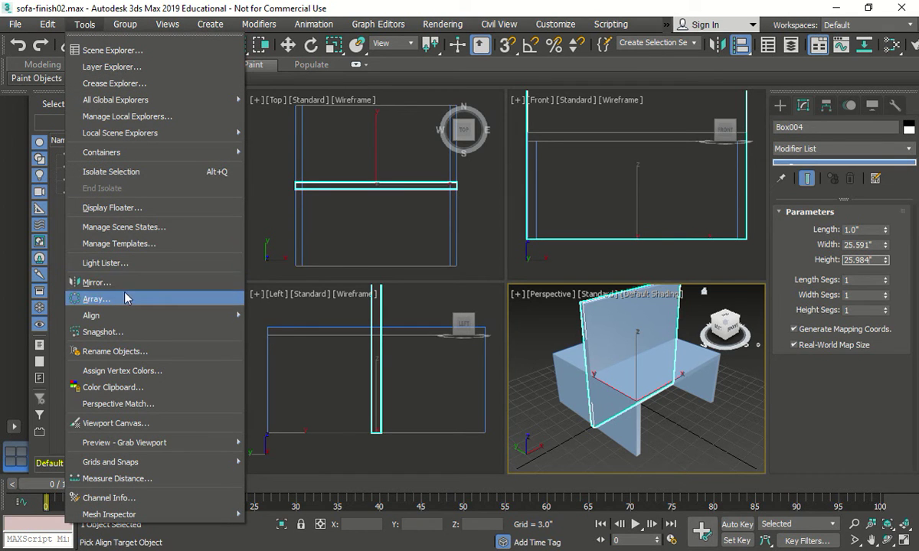
pyautogui.moveTo(183, 315)
pyautogui.click(254, 326)
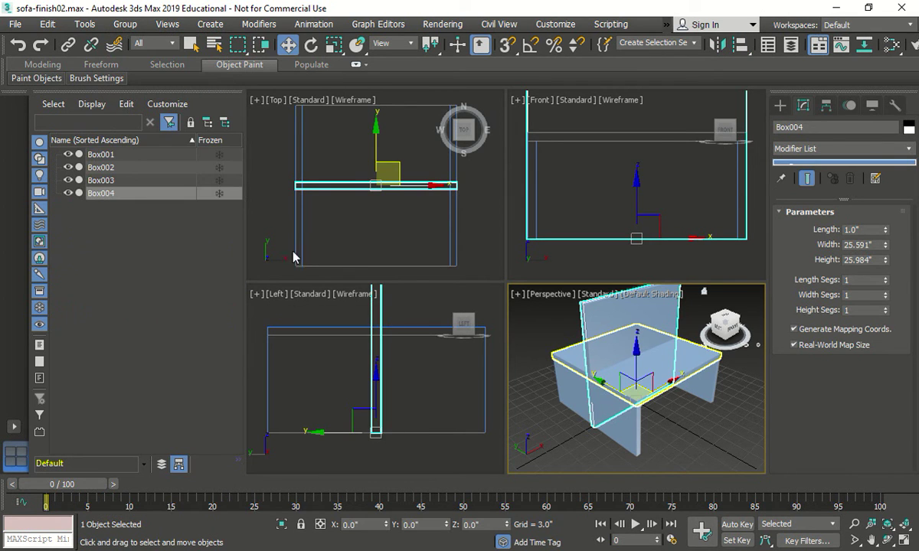
pyautogui.click(106, 156)
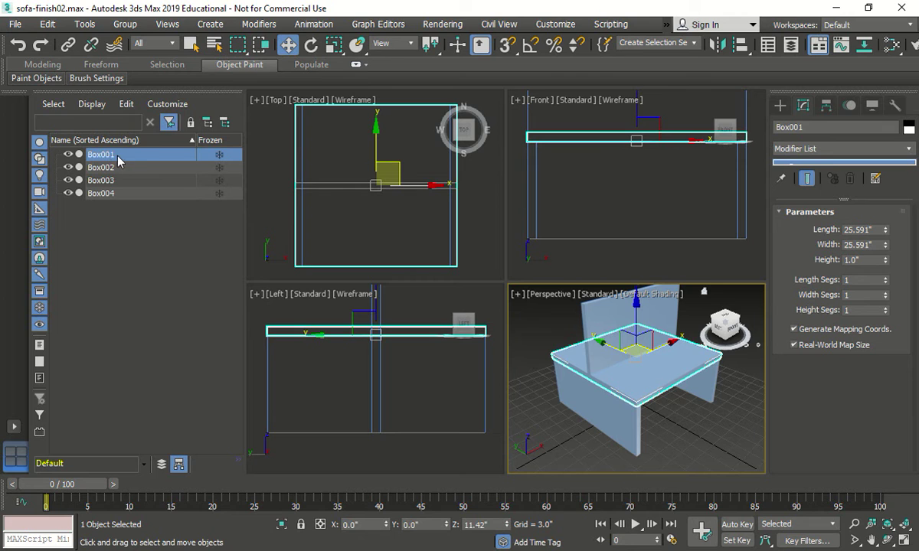
pyautogui.click(693, 452)
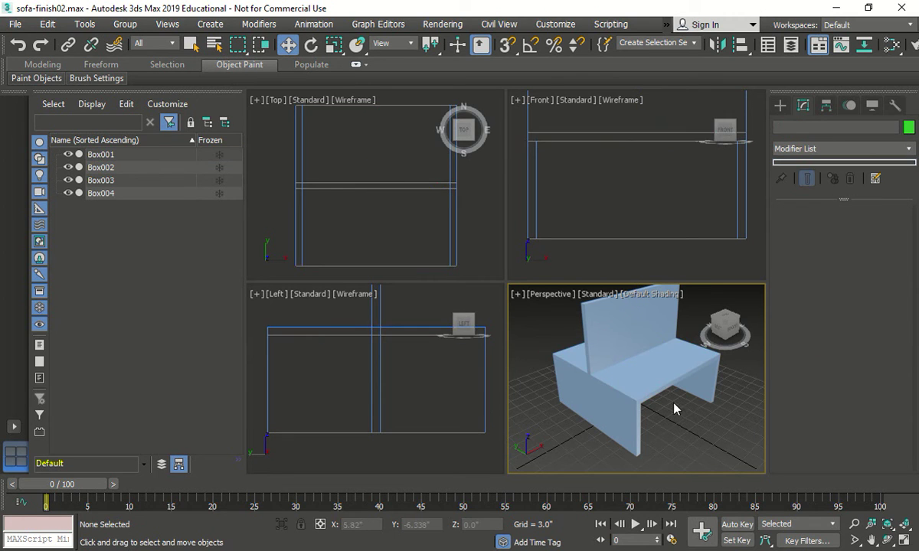
pyautogui.click(592, 311)
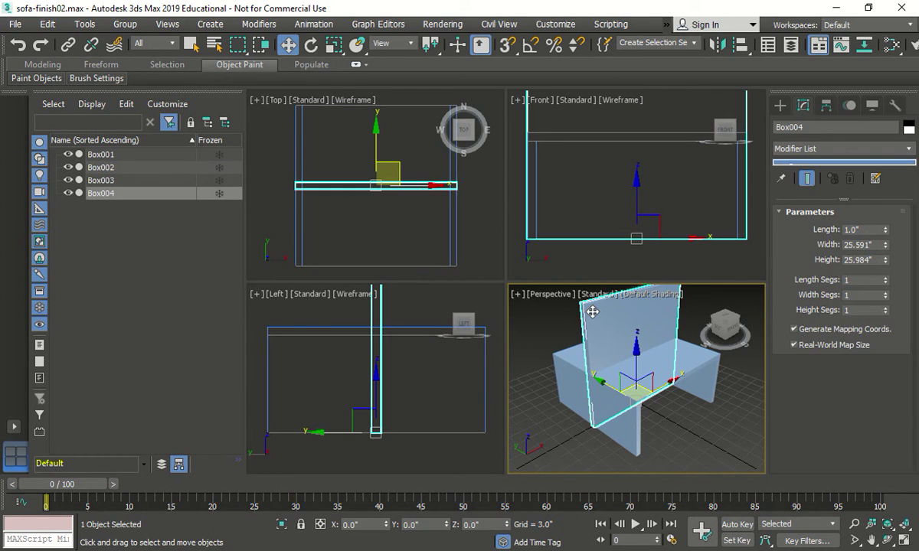
# Try to align the crosswise upright panel Box004 to Box001 in X, Y and Z, maximum to maximum
pyautogui.click(85, 25)
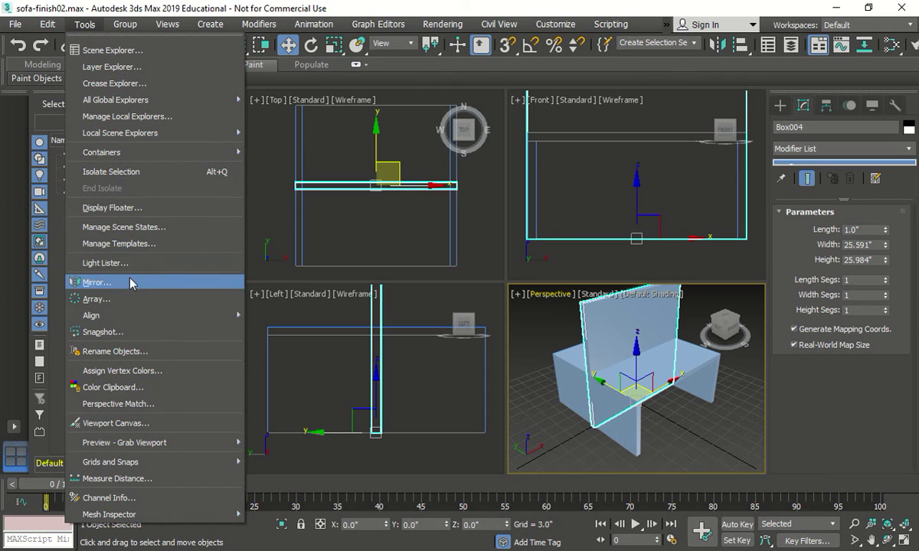
pyautogui.moveTo(136, 313)
pyautogui.click(295, 304)
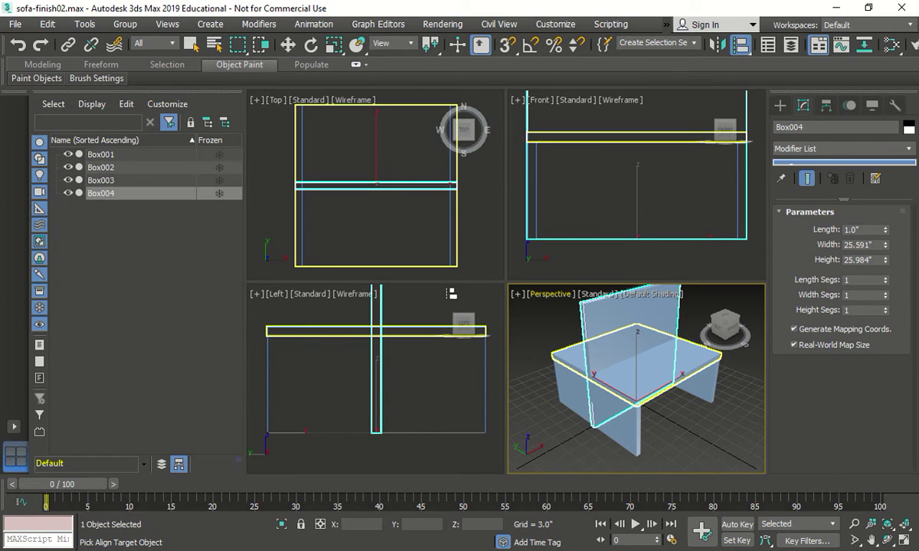
pyautogui.click(101, 154)
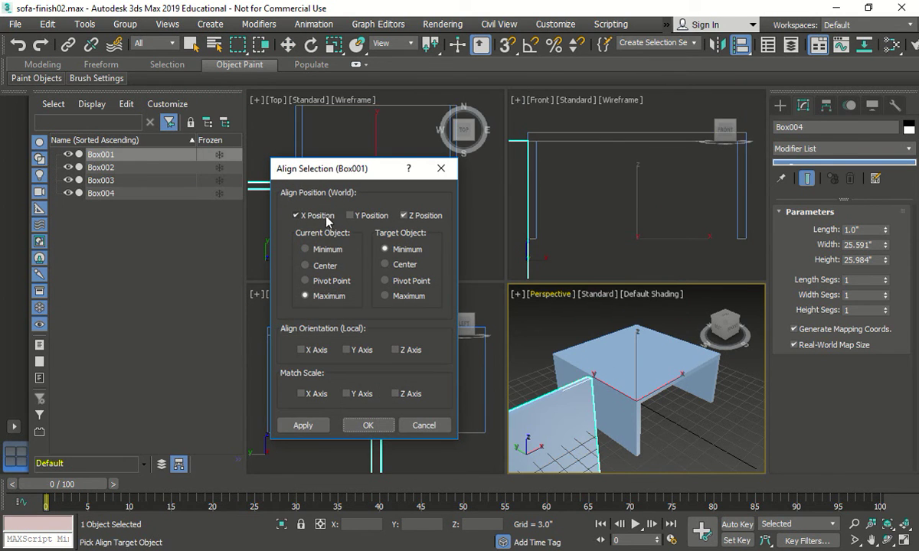
pyautogui.click(351, 216)
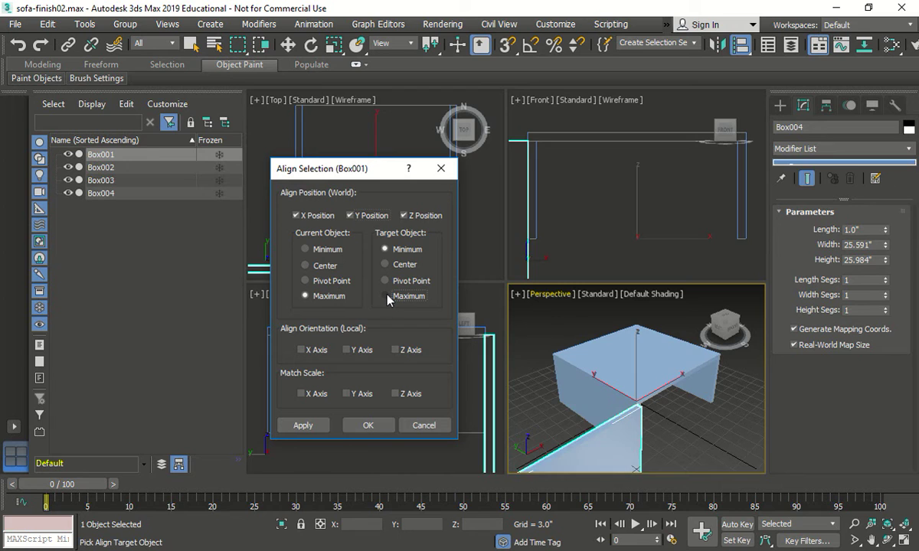
pyautogui.click(386, 296)
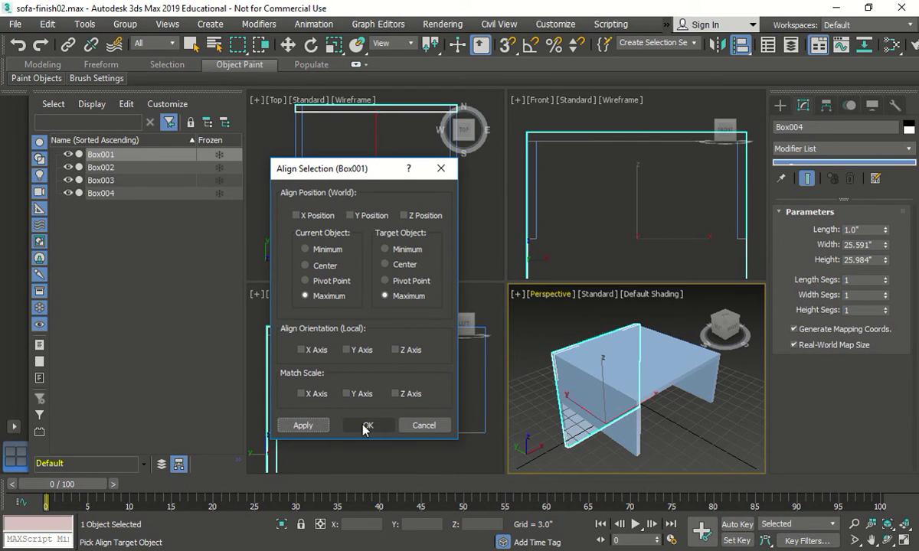
pyautogui.click(367, 425)
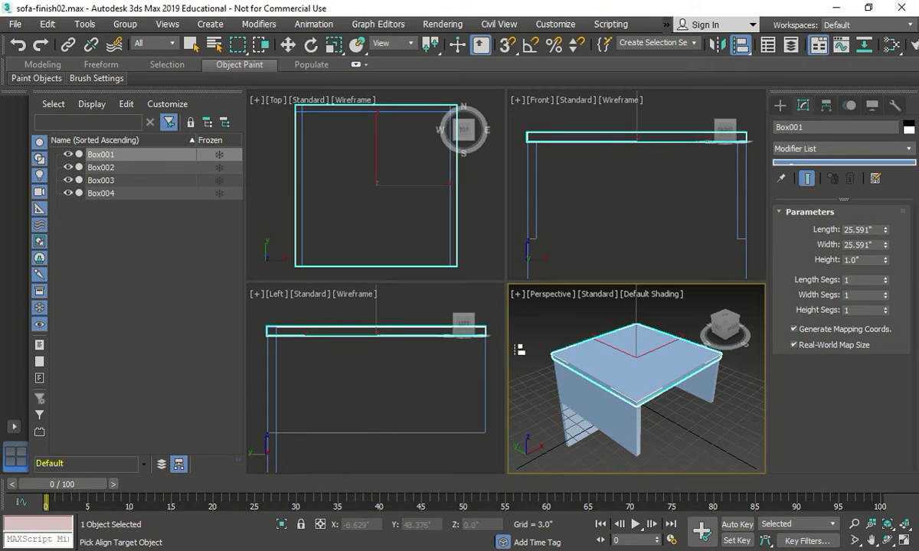
pyautogui.scroll(-4, 692, 402)
pyautogui.scroll(4, 658, 411)
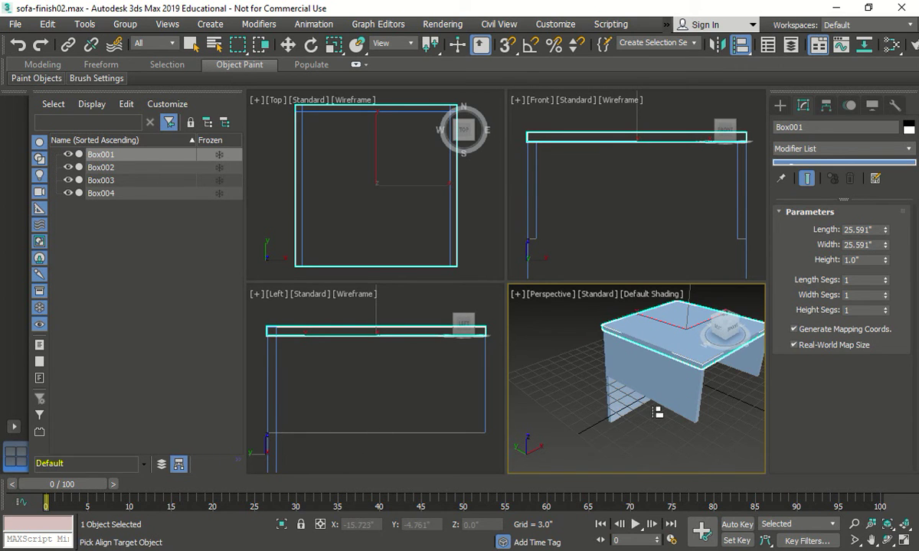
pyautogui.keyDown('alt'); pyautogui.moveTo(645, 412); pyautogui.dragTo(602, 399, button='middle'); pyautogui.keyUp('alt')
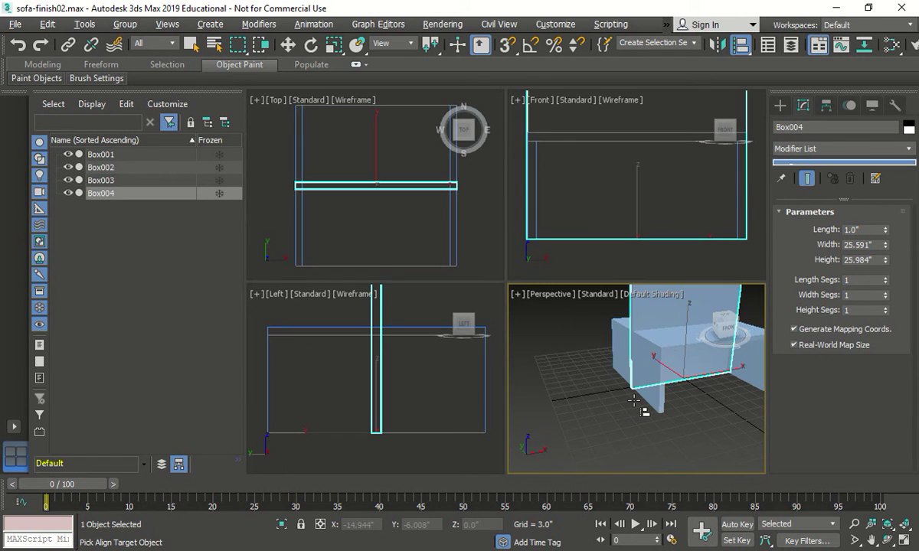
pyautogui.scroll(-3, 529, 405)
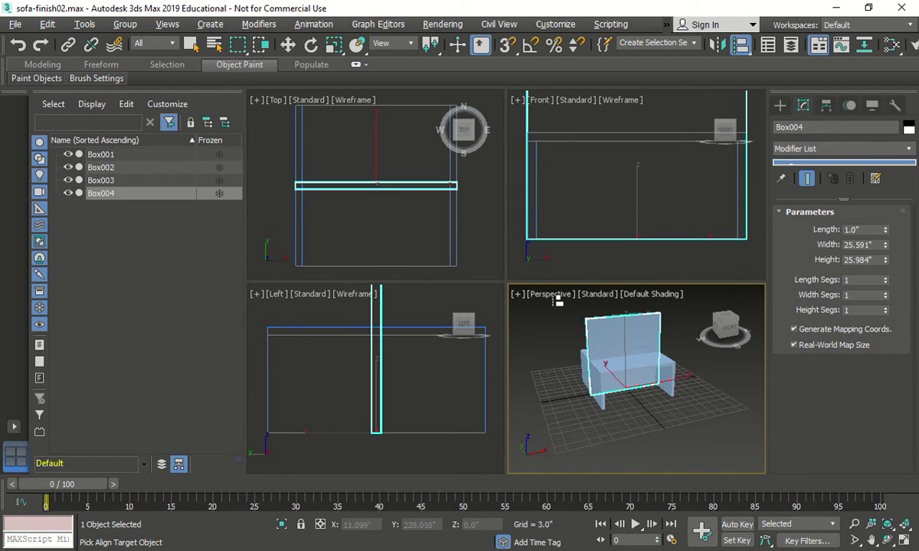
pyautogui.click(451, 181)
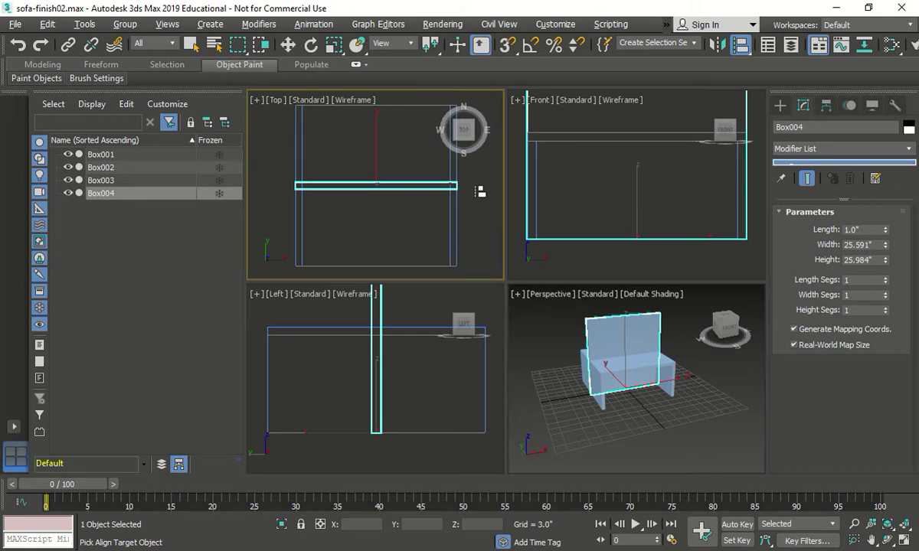
pyautogui.click(84, 23)
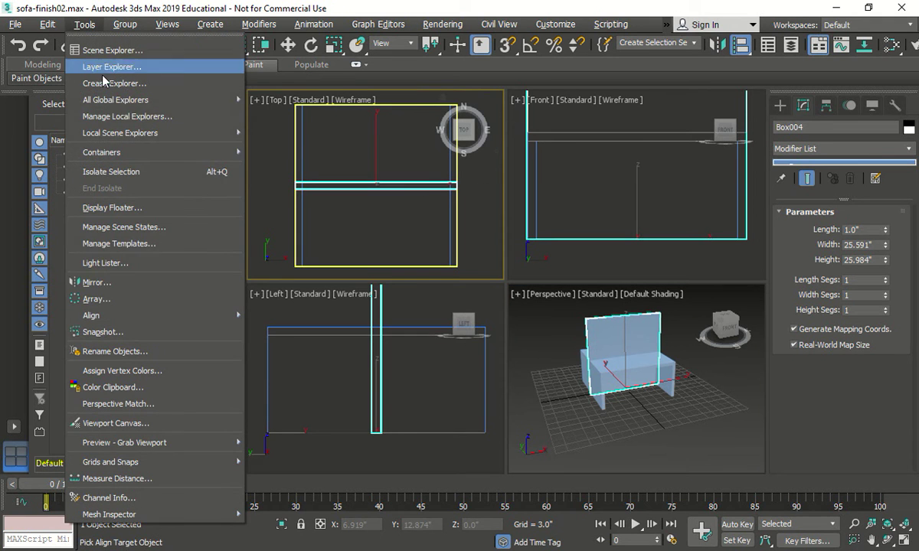
pyautogui.moveTo(99, 315)
pyautogui.click(267, 304)
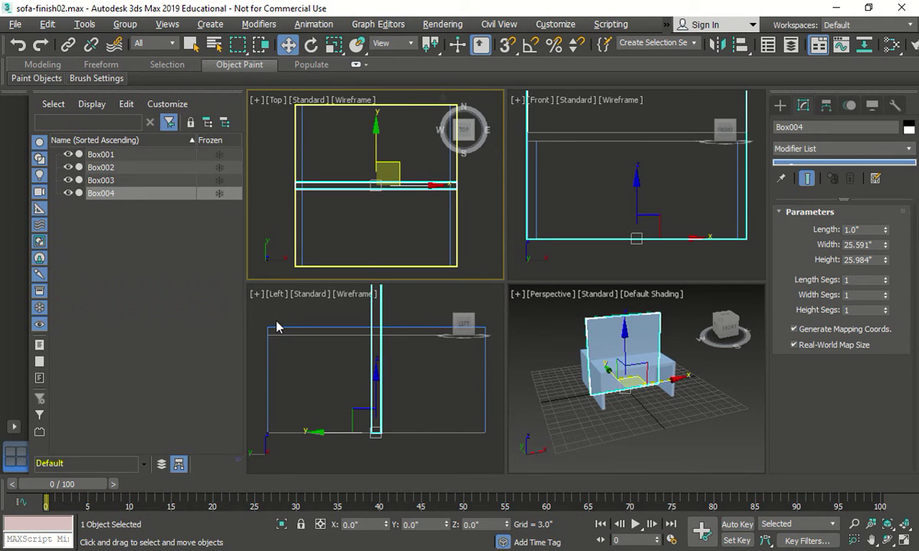
pyautogui.rightClick(142, 228)
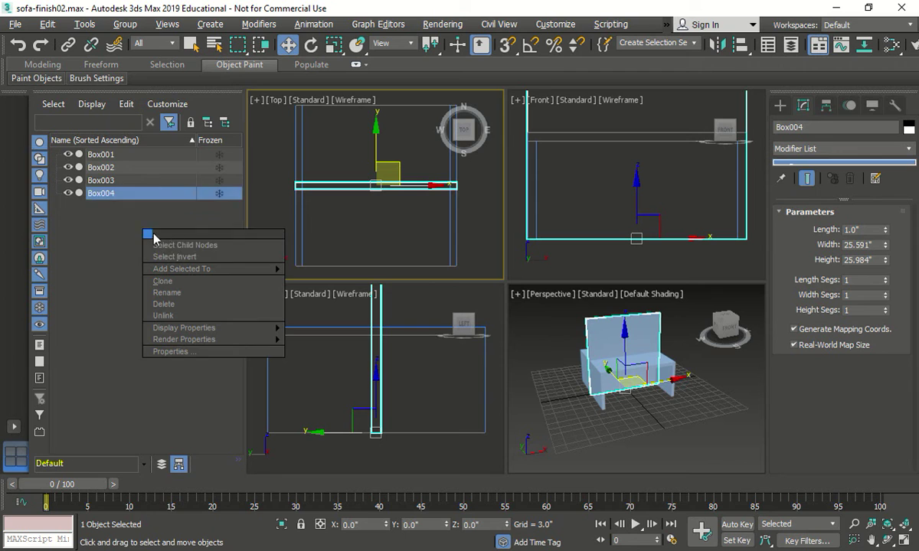
pyautogui.click(105, 224)
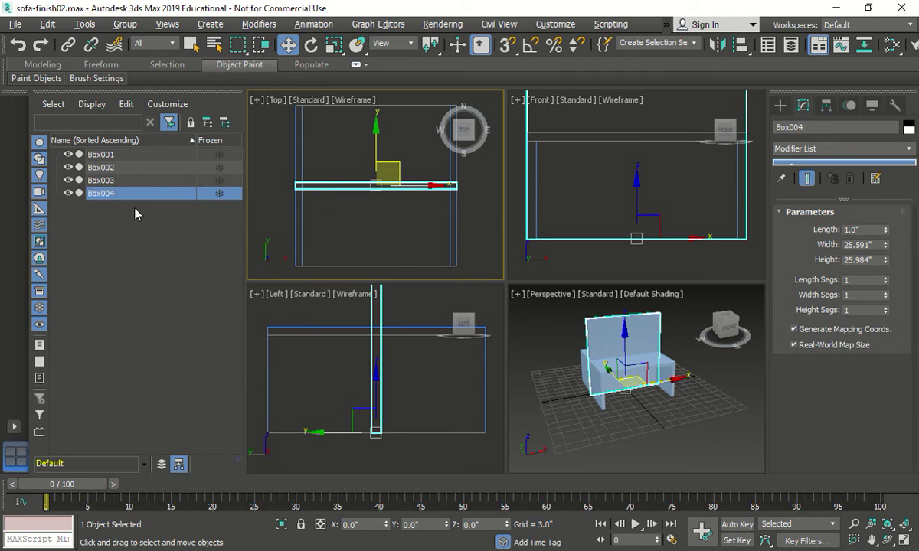
# Align the upright panel Box004 to Box001 in X and Y only, maximum to maximum, from the Top view
pyautogui.click(85, 24)
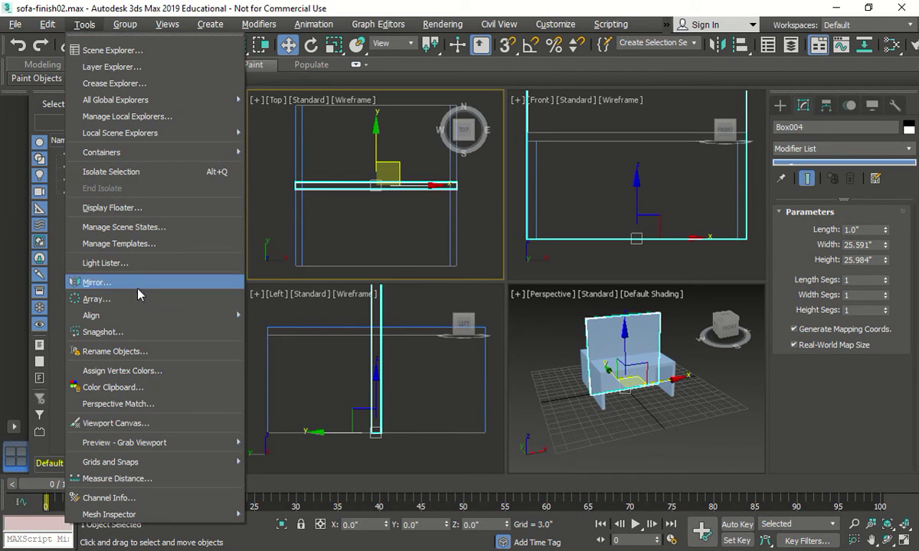
pyautogui.moveTo(138, 312)
pyautogui.click(272, 325)
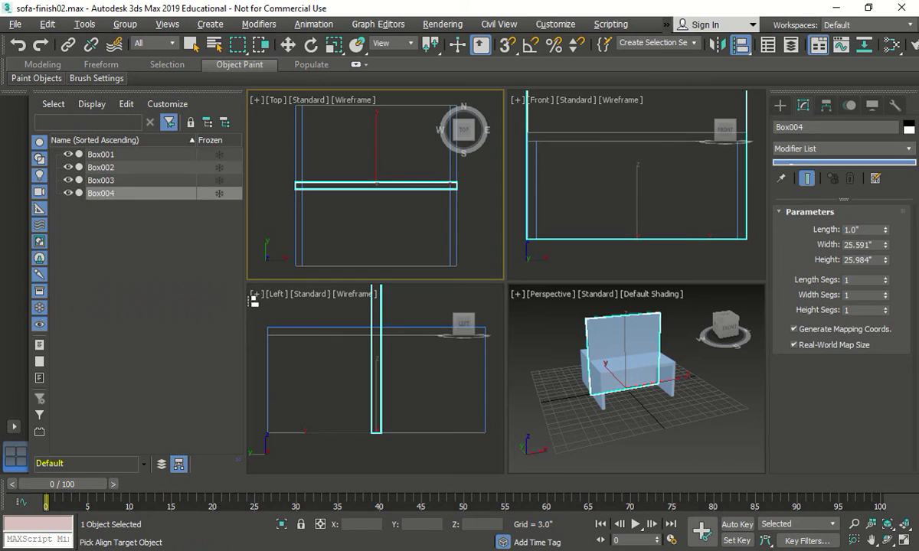
pyautogui.click(99, 153)
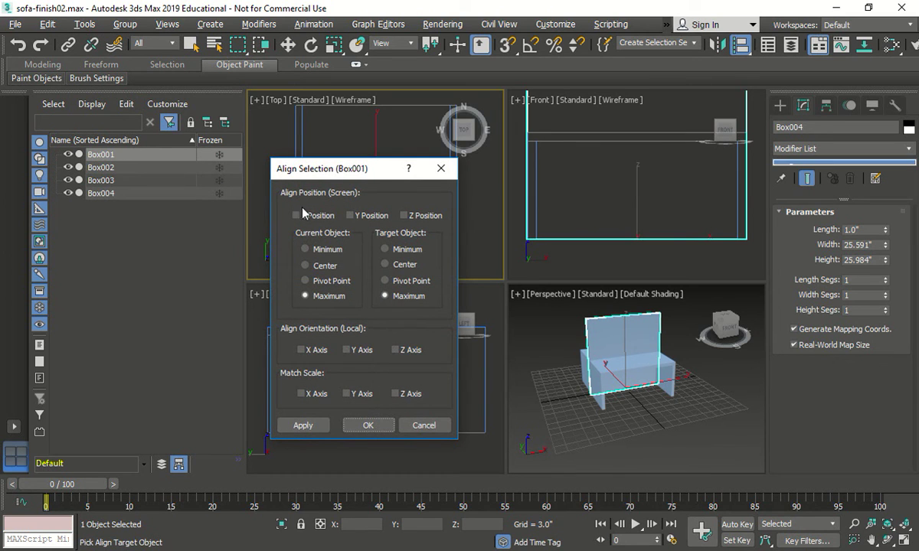
pyautogui.click(307, 218)
pyautogui.click(350, 215)
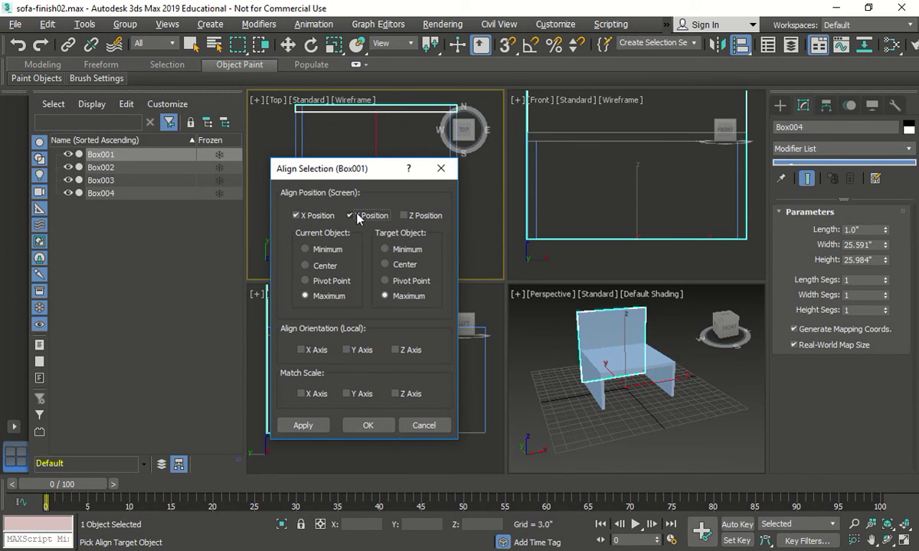
pyautogui.click(385, 296)
pyautogui.click(303, 426)
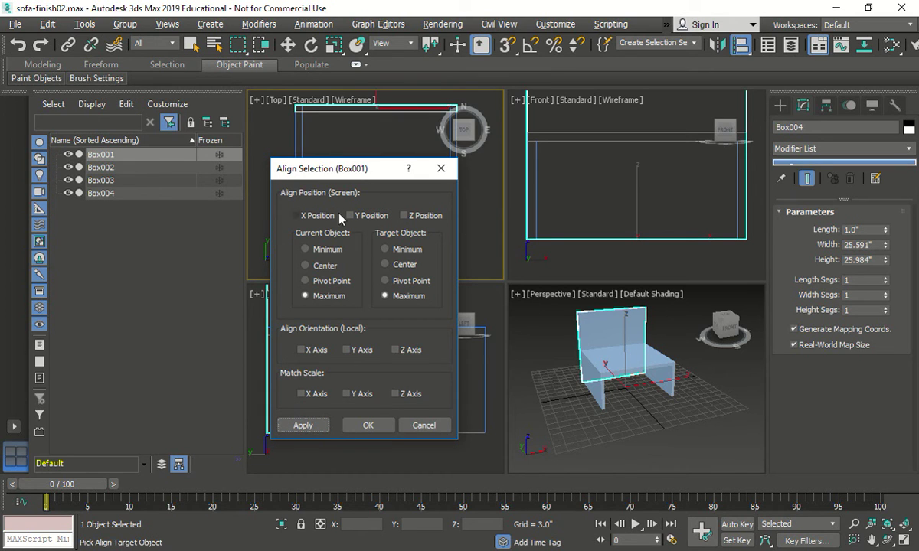
pyautogui.click(366, 425)
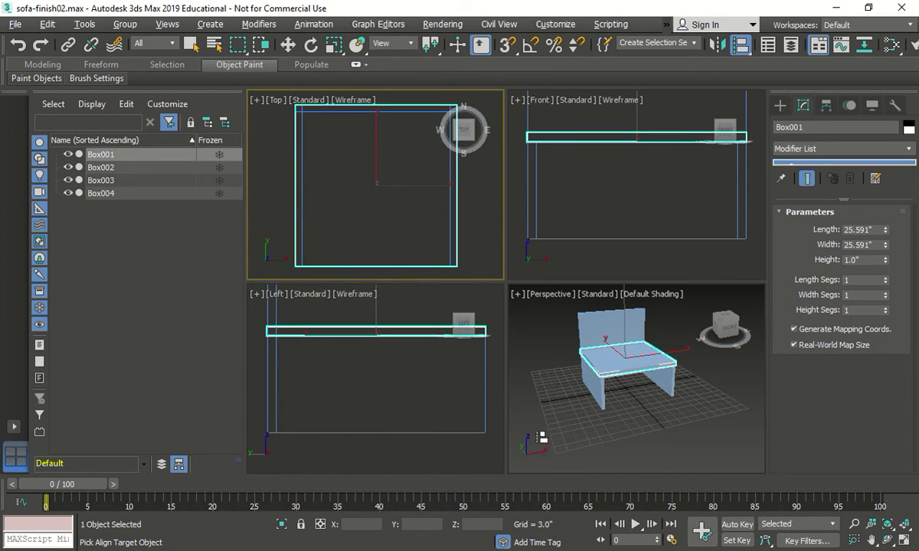
pyautogui.keyDown('alt'); pyautogui.moveTo(550, 396); pyautogui.dragTo(545, 419, button='middle'); pyautogui.keyUp('alt')
pyautogui.press('w')
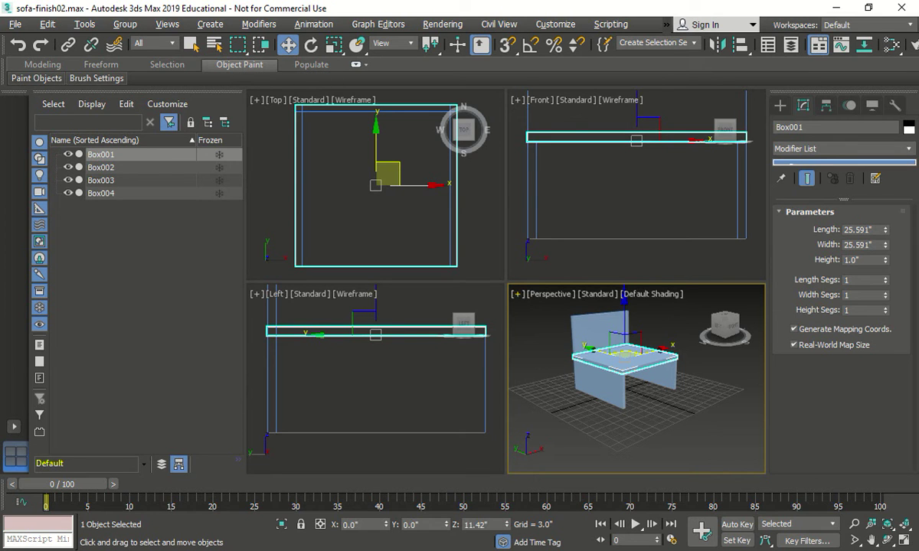
# Save the scene as sofa-finish03.max
pyautogui.click(15, 23)
pyautogui.click(96, 6)
pyautogui.hotkey('ctrl', 's')
# Create a box at the origin in the Top view by keyboard entry with length 1.0", width 23.591" and height 11.417"
pyautogui.rightClick(253, 149)
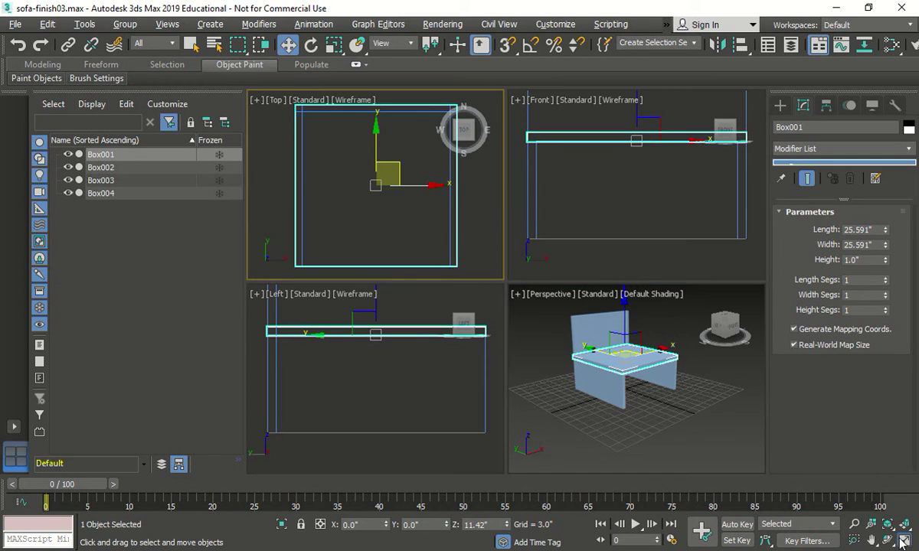
pyautogui.hotkey('alt', 'w')
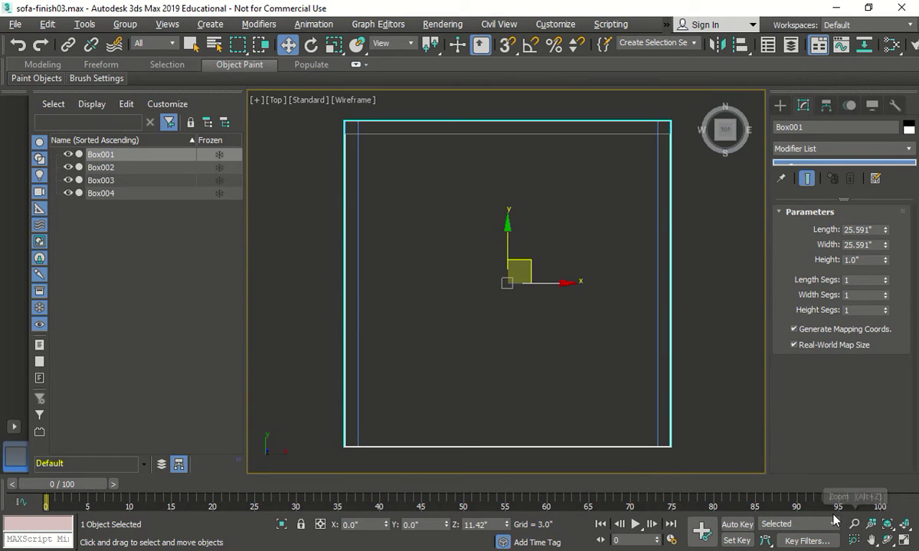
pyautogui.click(780, 105)
pyautogui.click(808, 193)
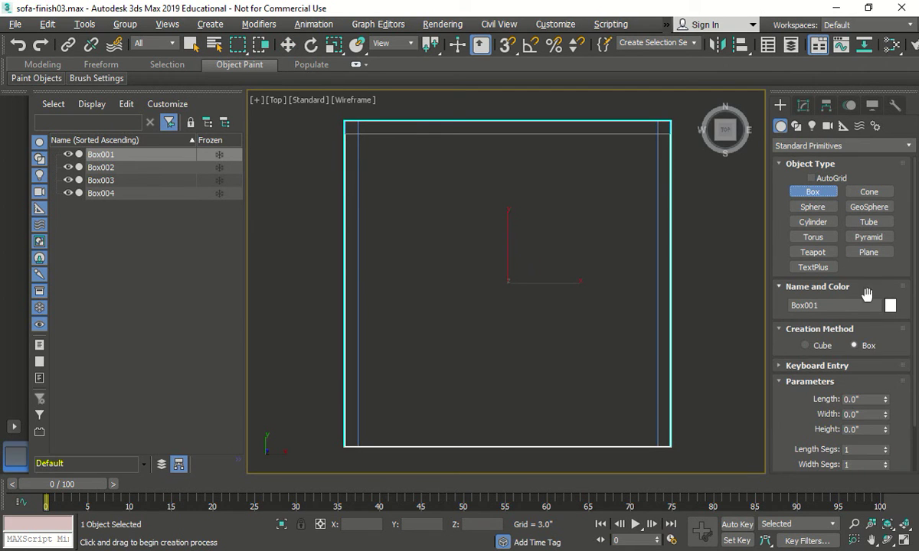
pyautogui.click(780, 366)
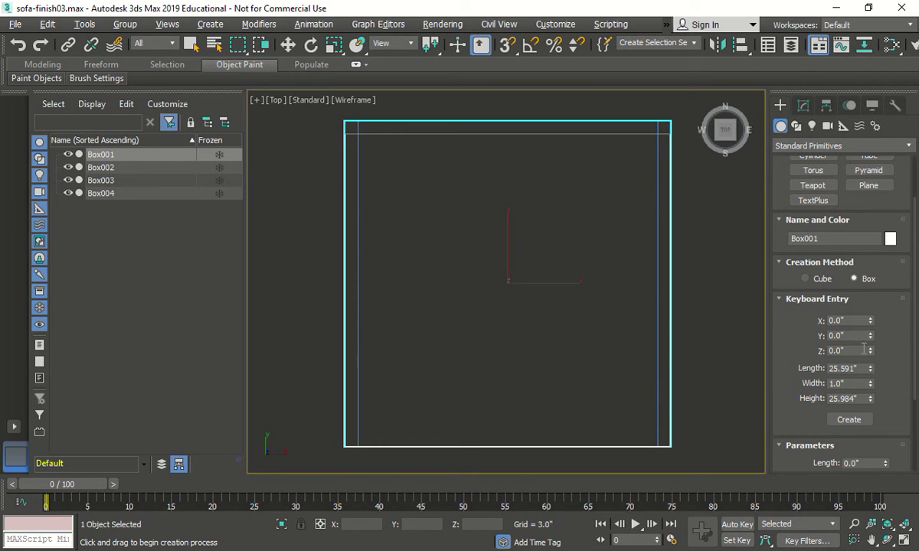
pyautogui.click(851, 368)
pyautogui.doubleClick(851, 368)
pyautogui.write('1')
pyautogui.press('Tab')
pyautogui.write('23')
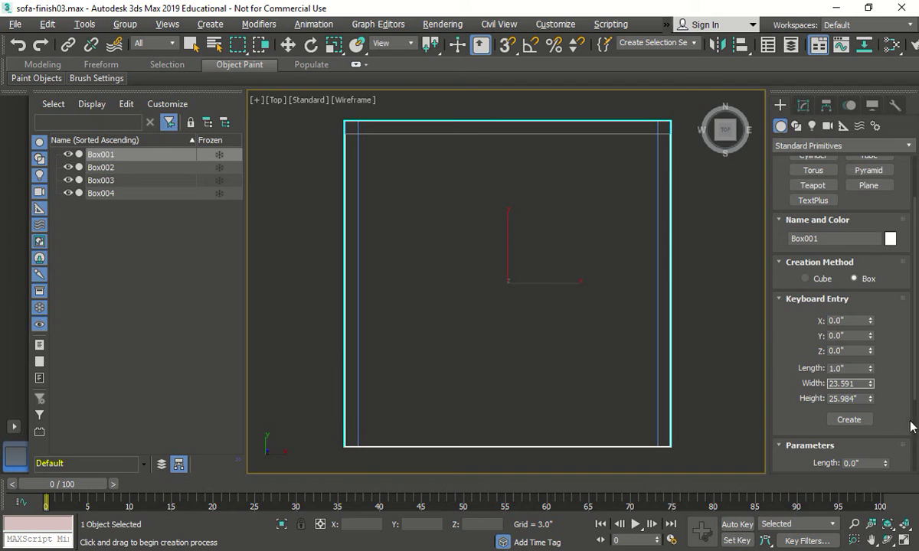
pyautogui.press('Tab')
pyautogui.write('11')
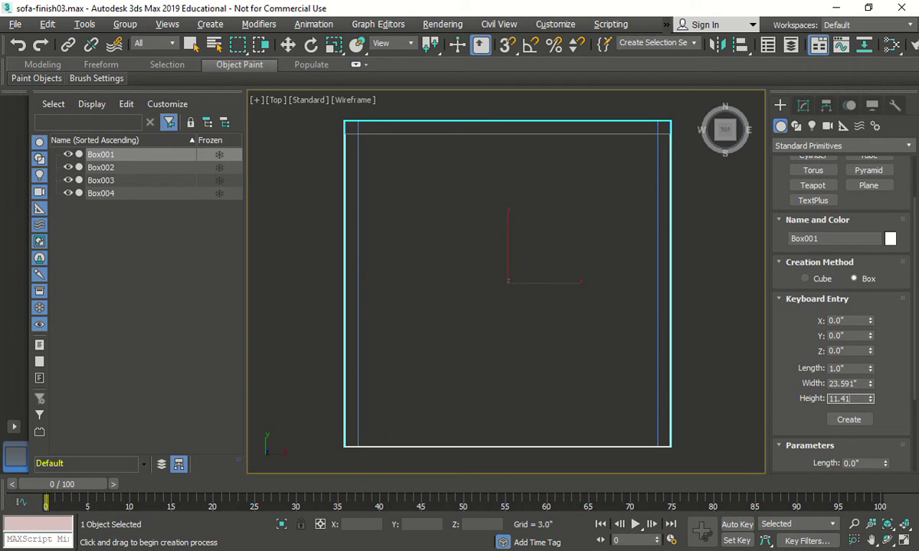
pyautogui.click(850, 419)
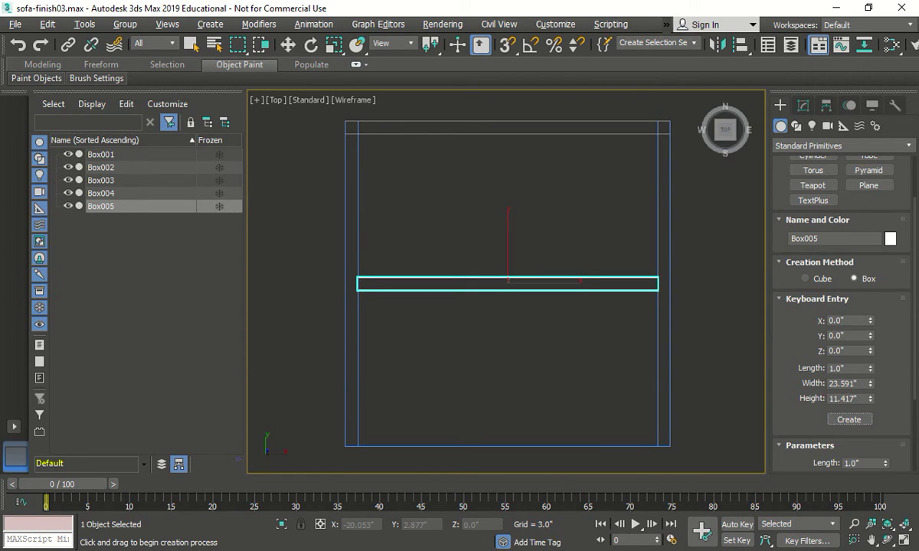
# Select all five boxes, restore the four-viewport layout and clear the selection
pyautogui.click(100, 155)
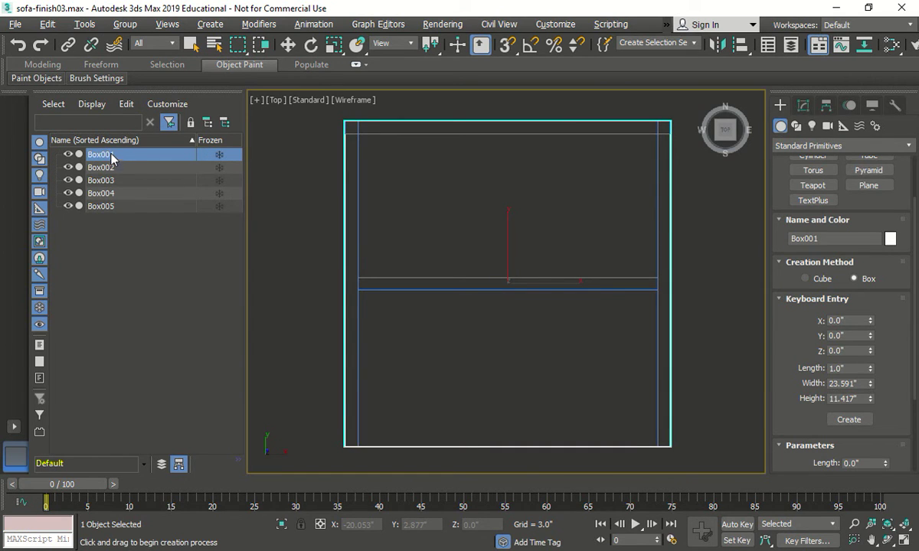
pyautogui.keyDown('shift'); pyautogui.click(104, 205); pyautogui.keyUp('shift')
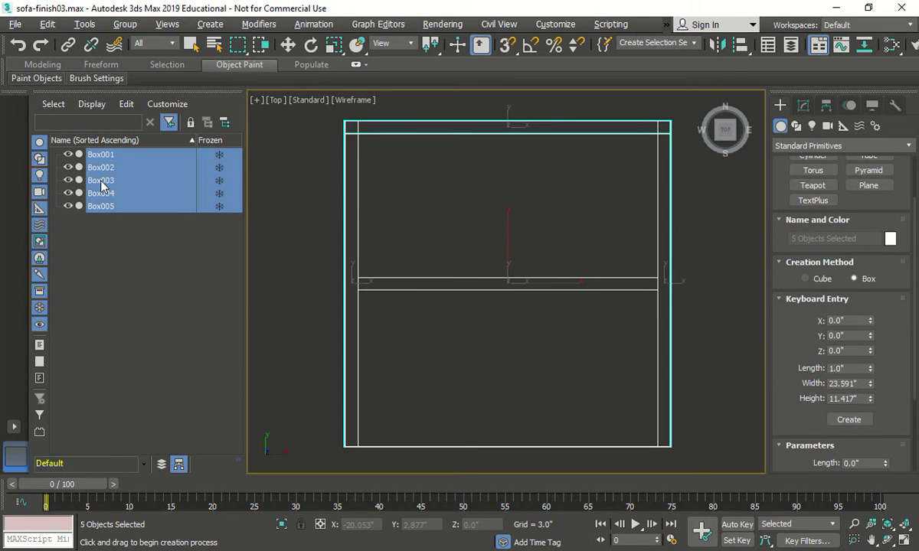
pyautogui.click(904, 541)
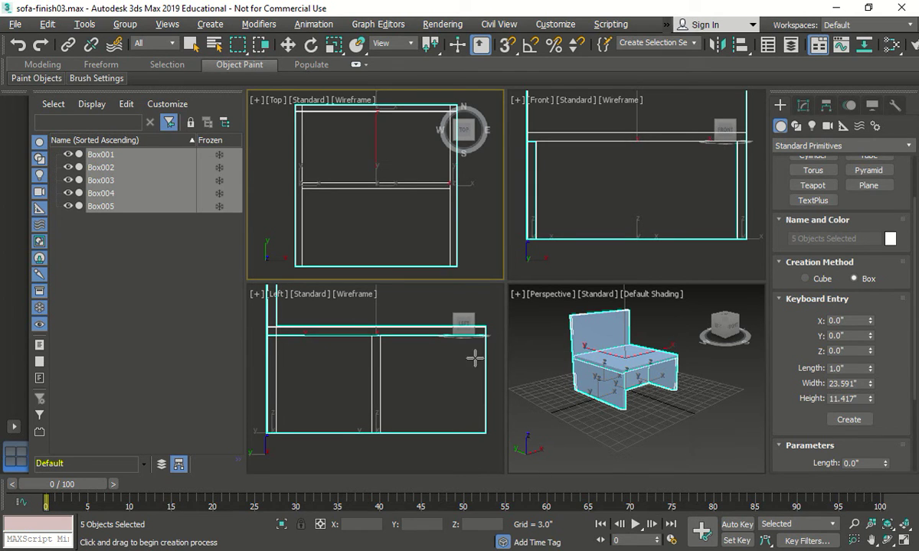
pyautogui.press('w')
pyautogui.click(494, 242)
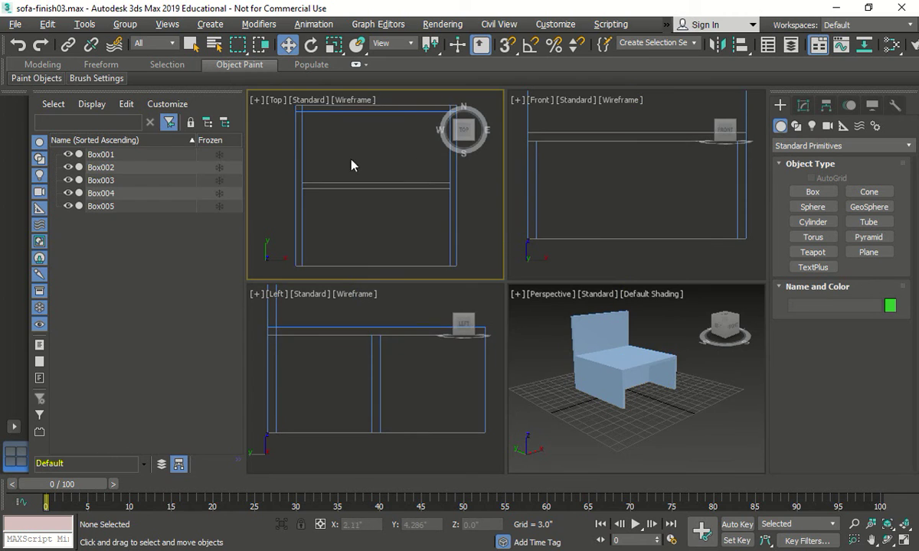
# Align Box005 to Box001 in X and Y position only, minimum to minimum, from the Top view
pyautogui.click(108, 207)
pyautogui.click(128, 231)
pyautogui.click(118, 206)
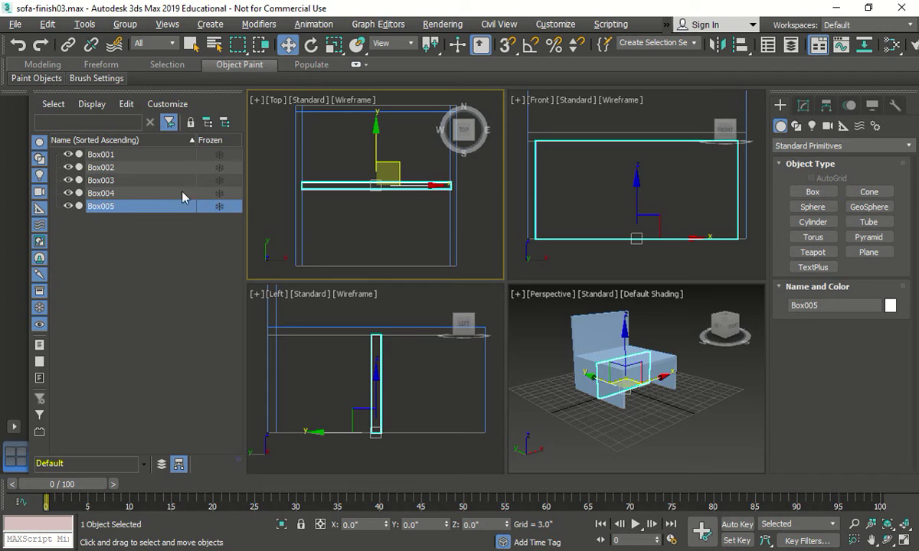
pyautogui.rightClick(268, 143)
pyautogui.click(113, 196)
pyautogui.click(107, 206)
pyautogui.click(90, 26)
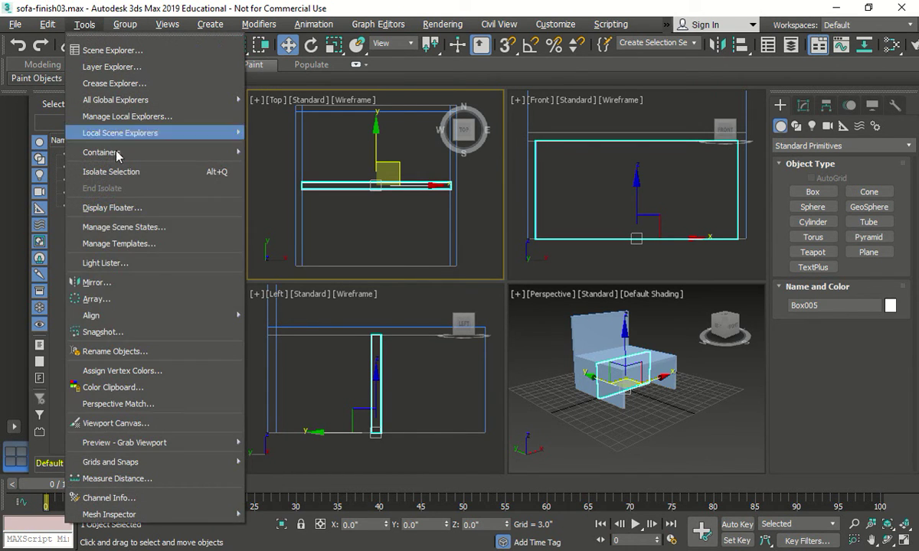
pyautogui.moveTo(164, 314)
pyautogui.click(268, 326)
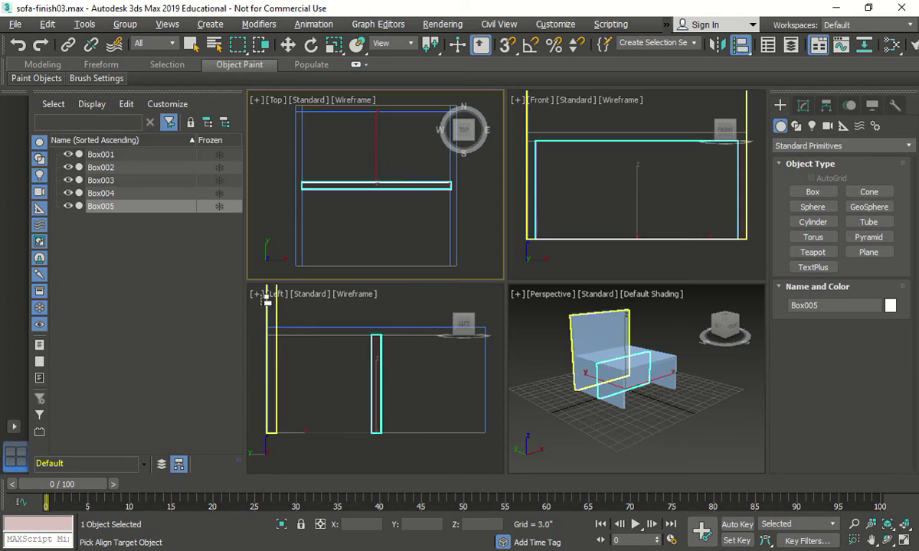
pyautogui.click(108, 154)
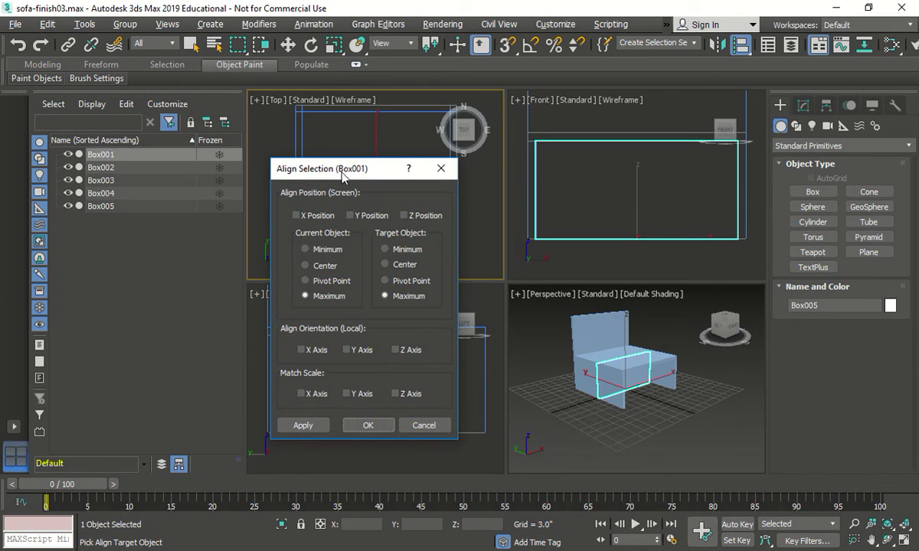
pyautogui.moveTo(318, 164); pyautogui.dragTo(604, 143)
pyautogui.click(593, 198)
pyautogui.click(646, 197)
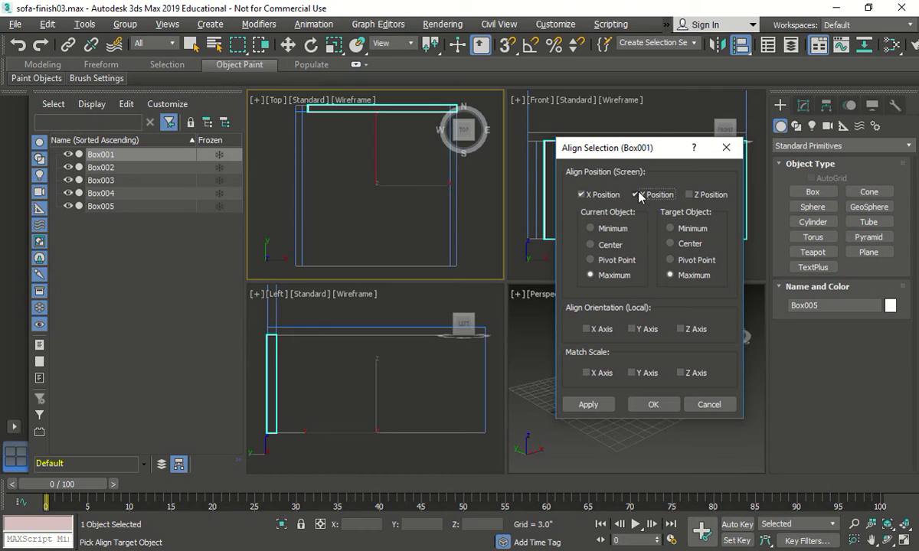
pyautogui.click(590, 228)
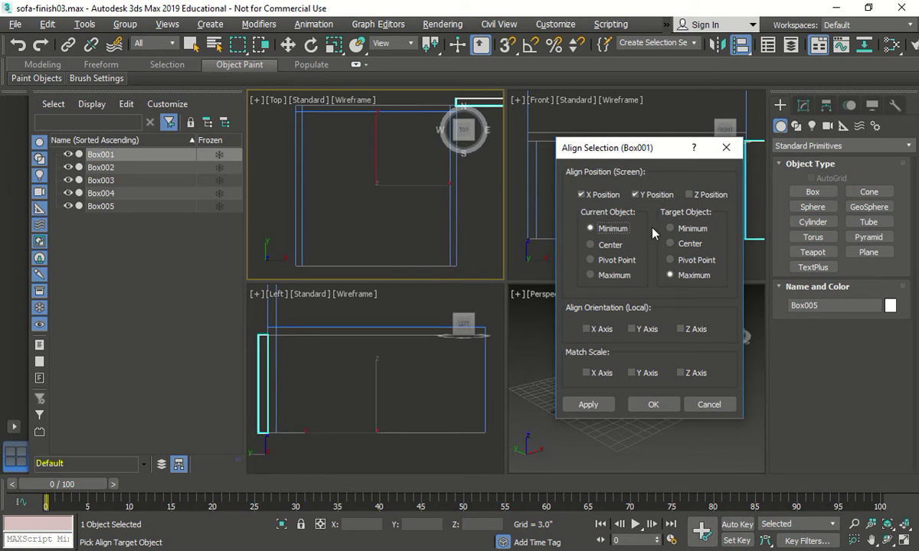
pyautogui.click(686, 230)
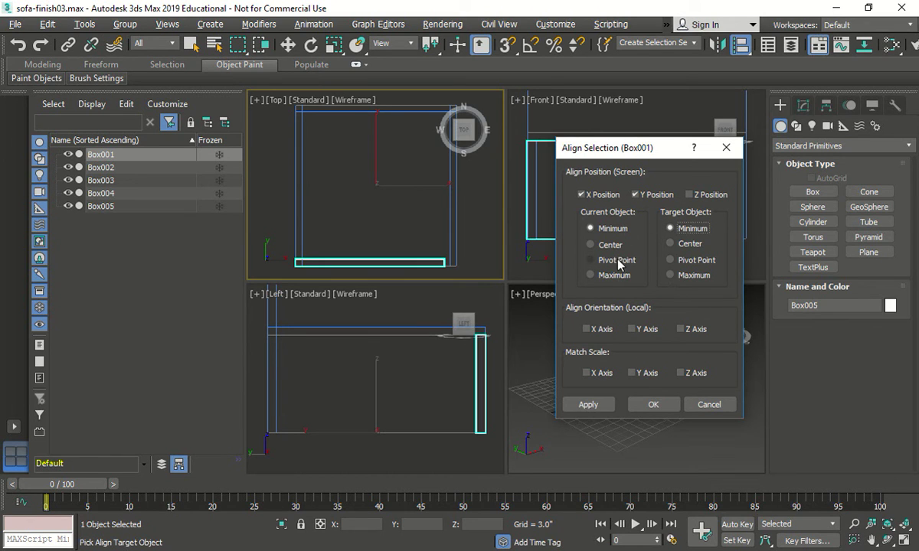
pyautogui.click(650, 405)
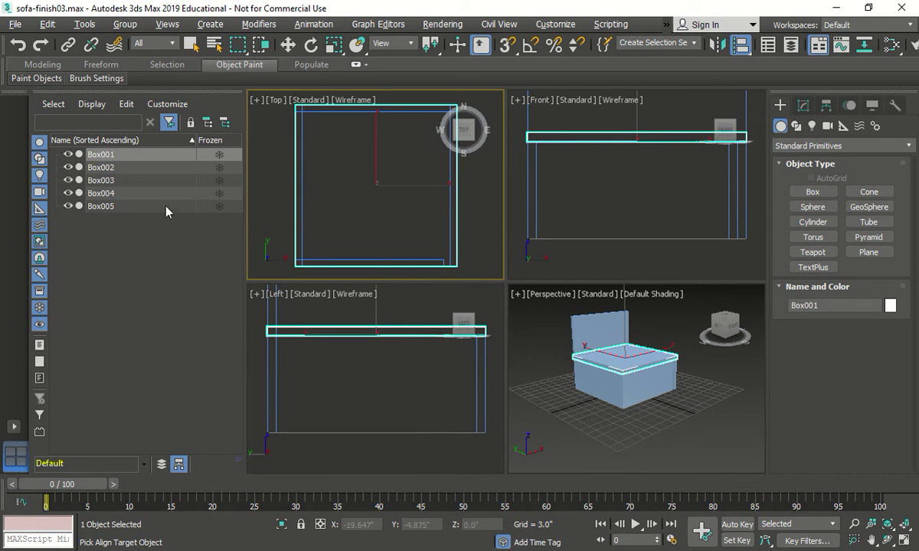
# Set Box005's absolute world X position to 0.0" with the Move Transform Type-In
pyautogui.click(106, 206)
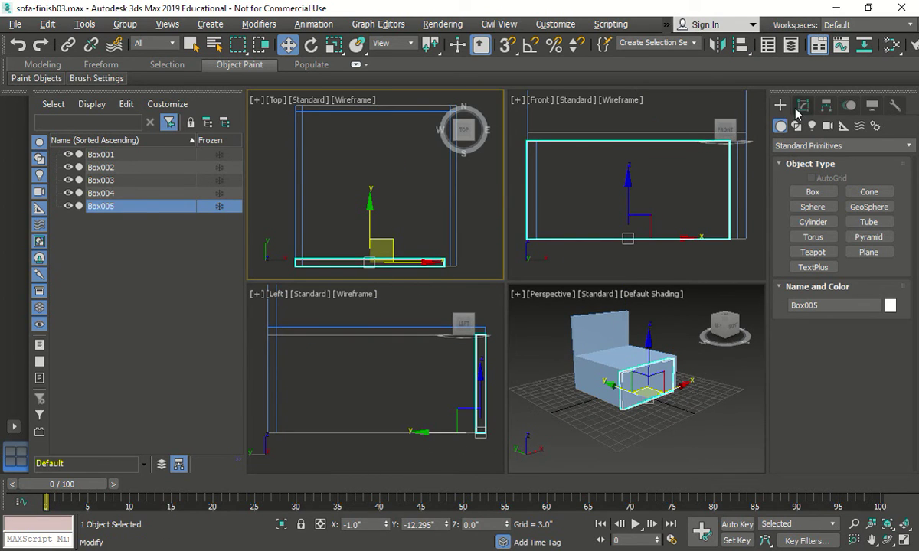
pyautogui.click(803, 105)
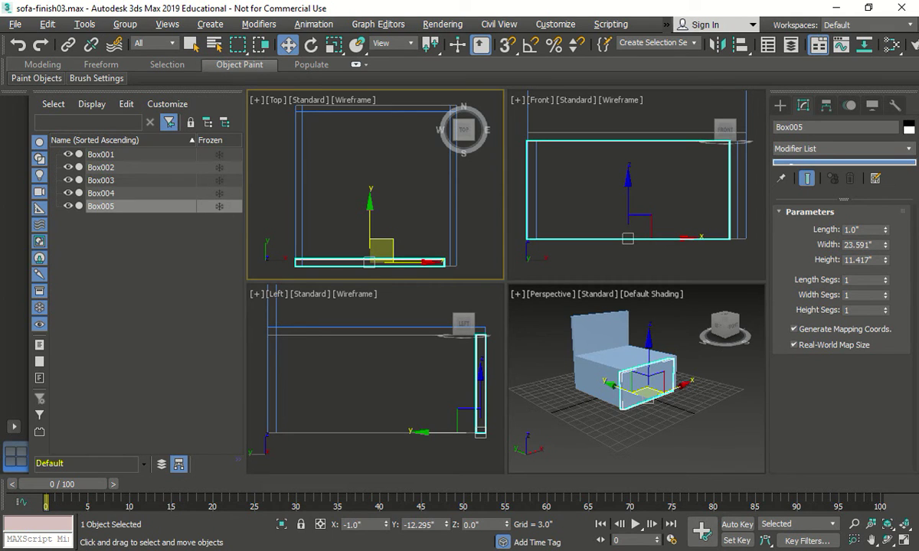
pyautogui.doubleClick(847, 244)
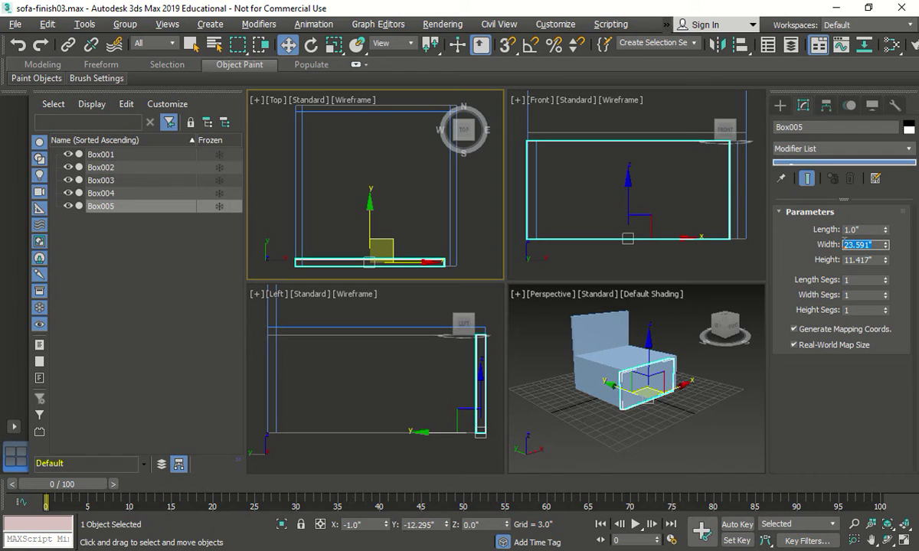
pyautogui.doubleClick(844, 260)
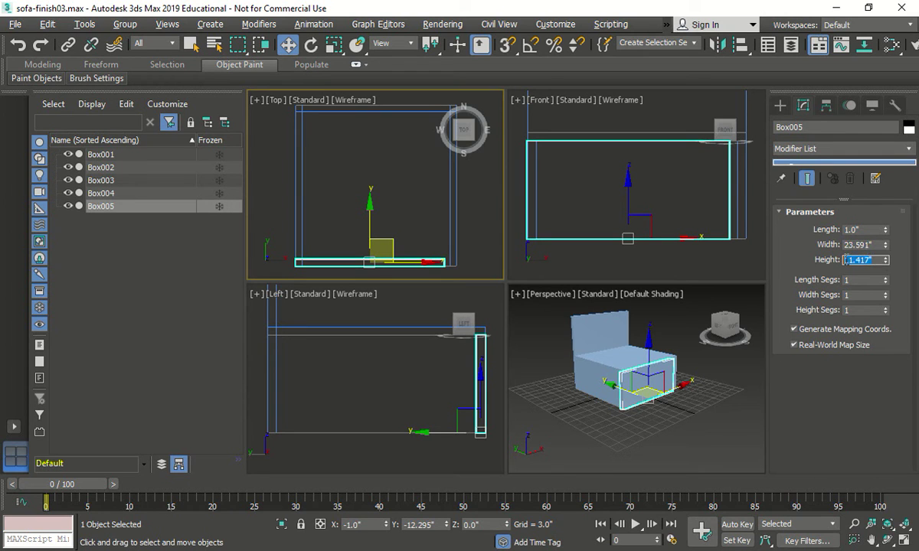
pyautogui.click(731, 260)
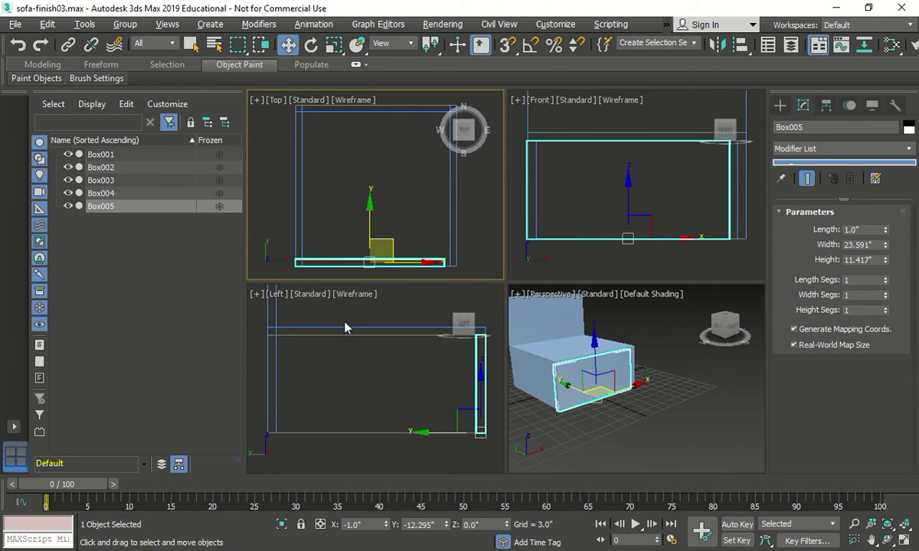
pyautogui.rightClick(287, 44)
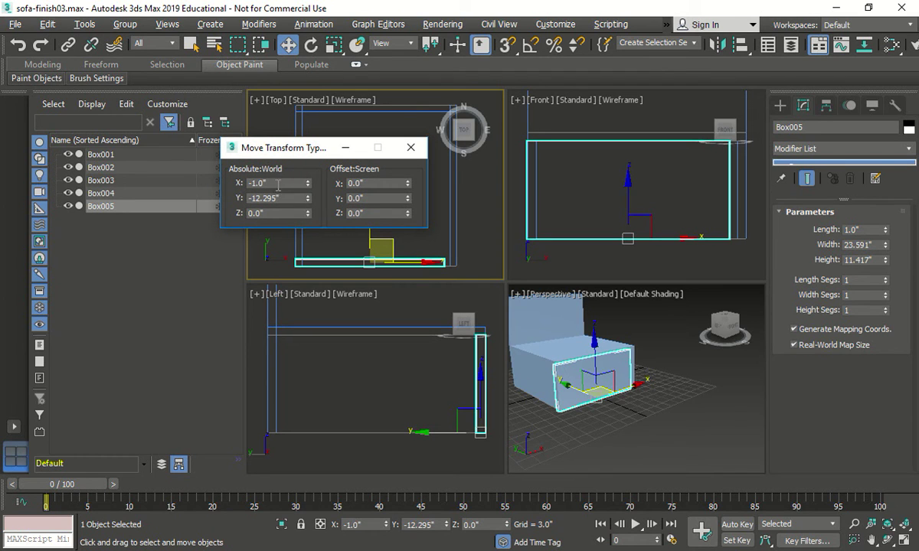
pyautogui.moveTo(269, 185); pyautogui.dragTo(145, 173)
pyautogui.moveTo(262, 199); pyautogui.dragTo(259, 201)
pyautogui.press('Return')
pyautogui.click(259, 198)
pyautogui.write('2')
pyautogui.press('Return')
pyautogui.moveTo(259, 186); pyautogui.dragTo(222, 179)
pyautogui.write('0')
pyautogui.press('Return')
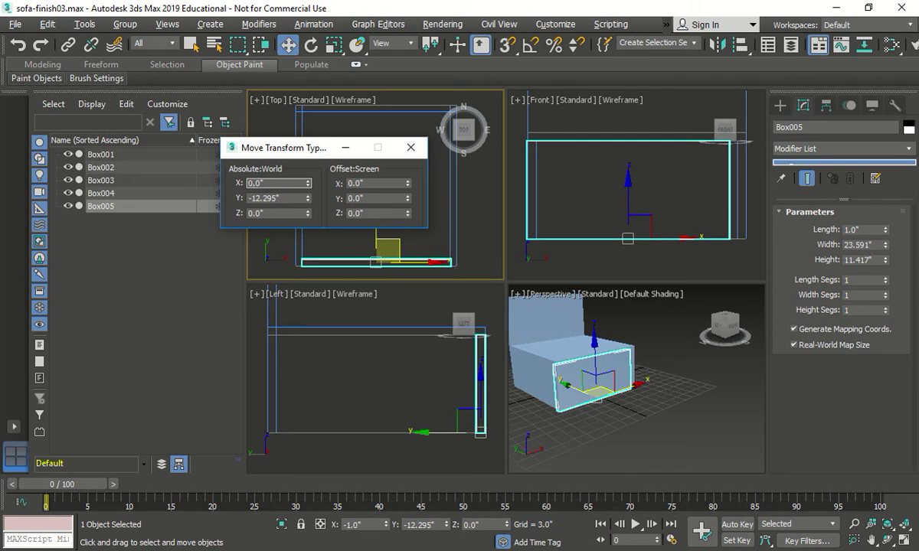
pyautogui.click(411, 147)
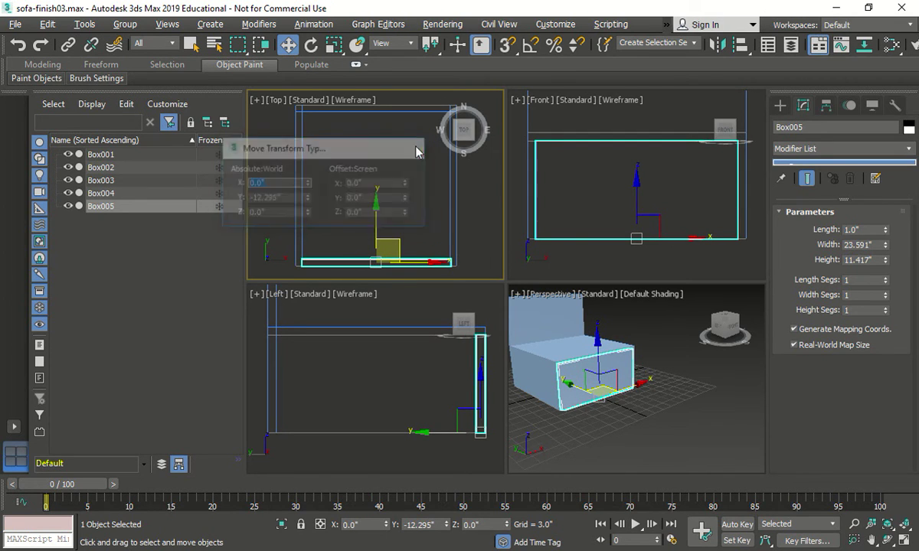
# Clear the selection and switch the Perspective viewport's shading to Clay
pyautogui.click(725, 444)
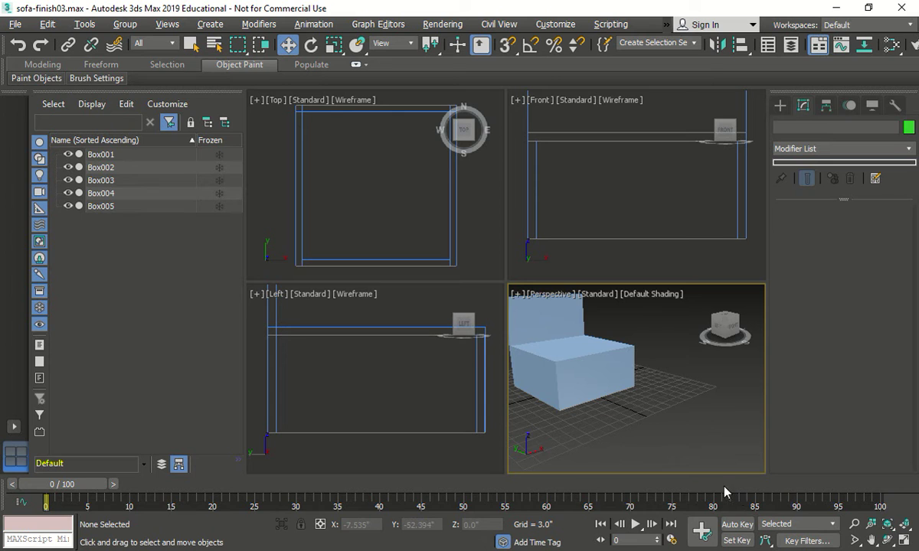
pyautogui.scroll(-3, 615, 389)
pyautogui.click(596, 294)
pyautogui.click(651, 294)
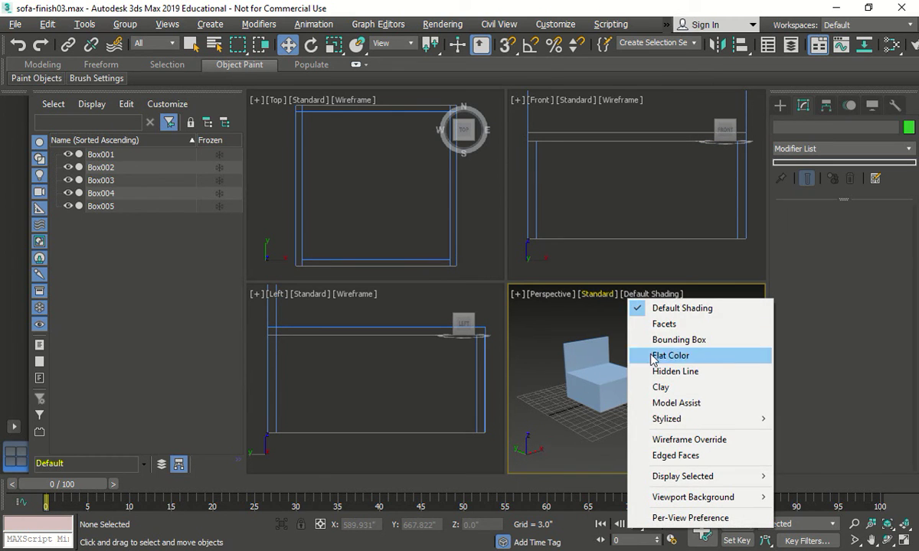
pyautogui.click(659, 387)
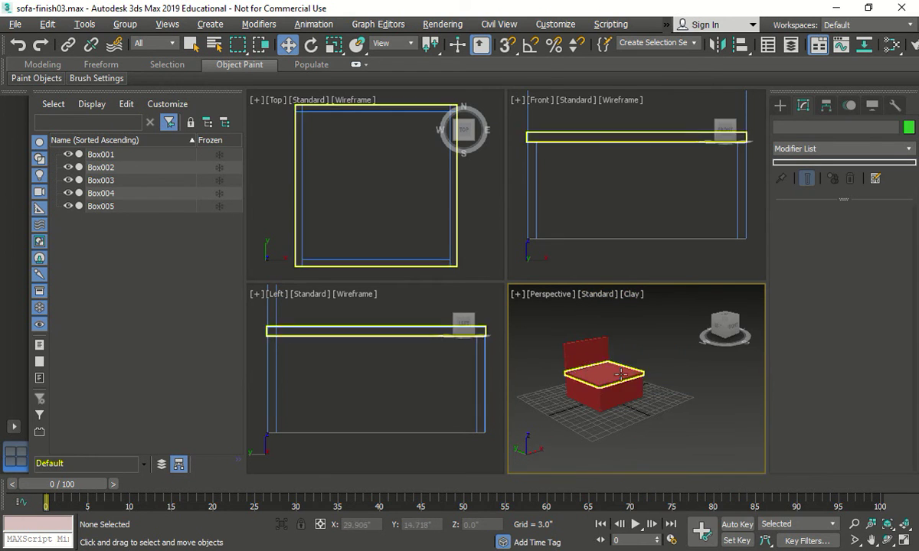
# Group all five boxes, Box001 through Box005, under the name One Seat
pyautogui.click(111, 206)
pyautogui.keyDown('shift'); pyautogui.click(109, 155); pyautogui.keyUp('shift')
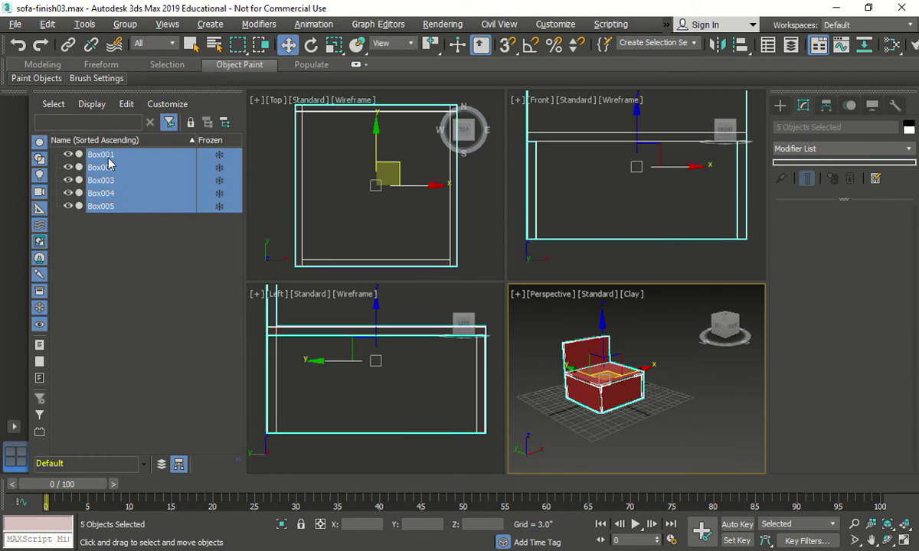
pyautogui.click(124, 25)
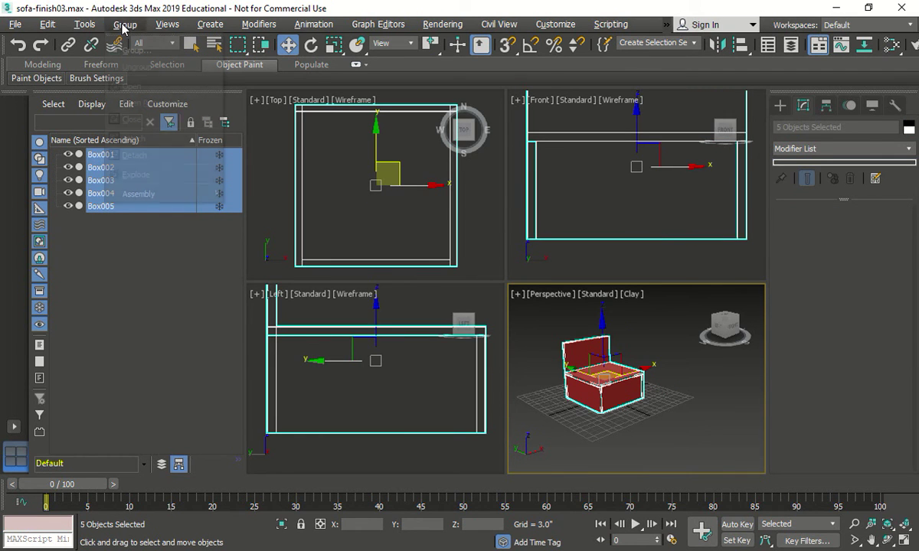
pyautogui.click(107, 52)
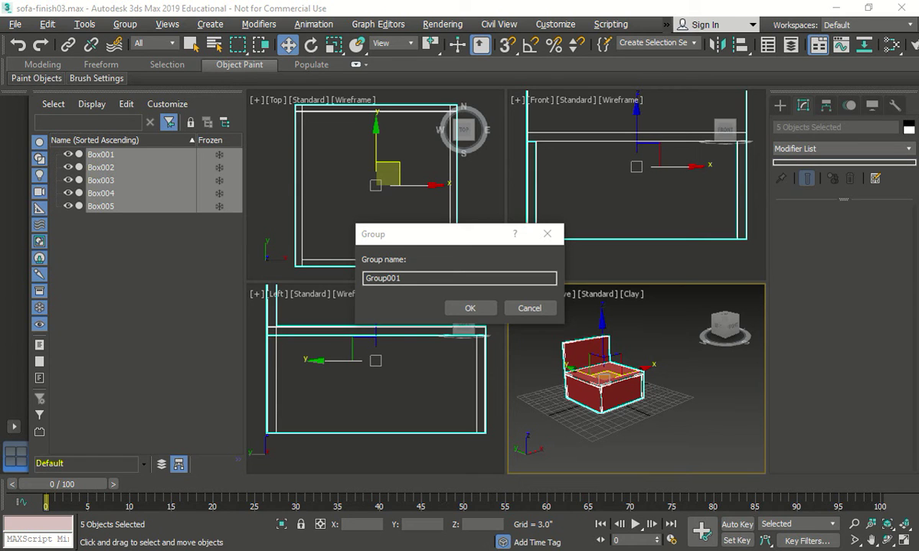
pyautogui.moveTo(403, 277); pyautogui.dragTo(357, 278)
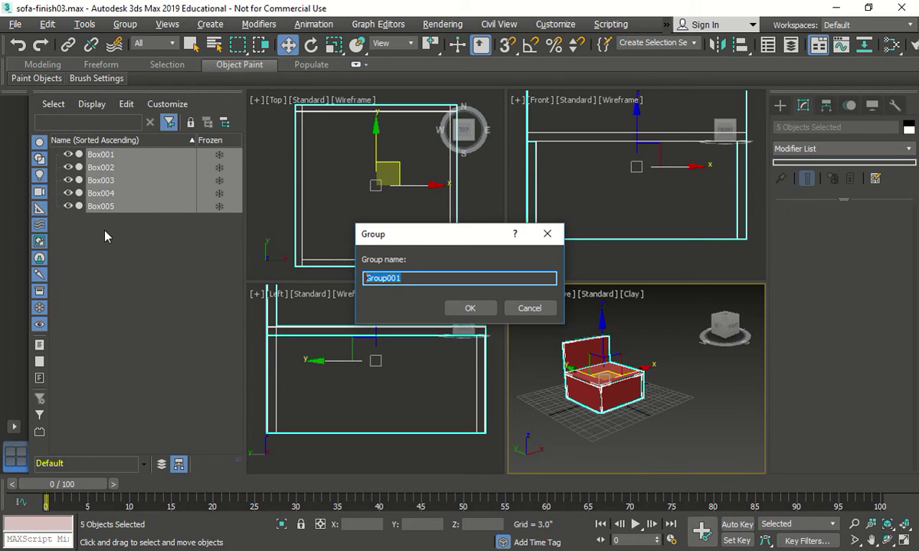
pyautogui.write('OneSeat')
pyautogui.click(382, 278)
pyautogui.click(469, 308)
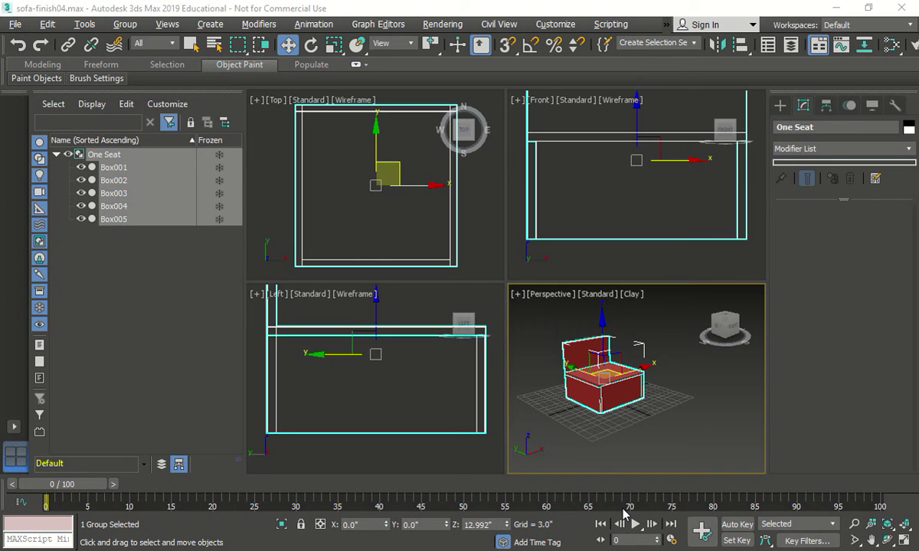
# Clear the selection and collapse the One Seat group in the scene object list
pyautogui.click(168, 277)
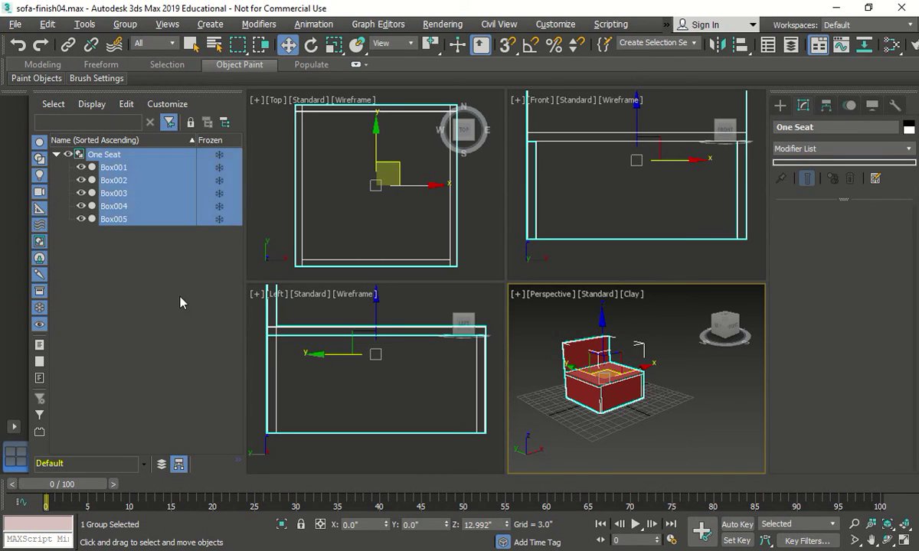
pyautogui.click(56, 155)
pyautogui.click(56, 156)
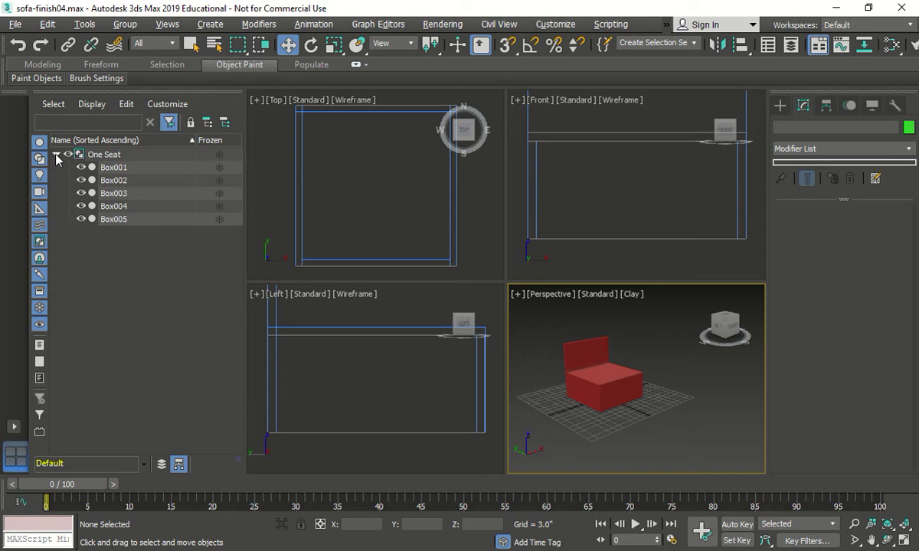
pyautogui.click(56, 155)
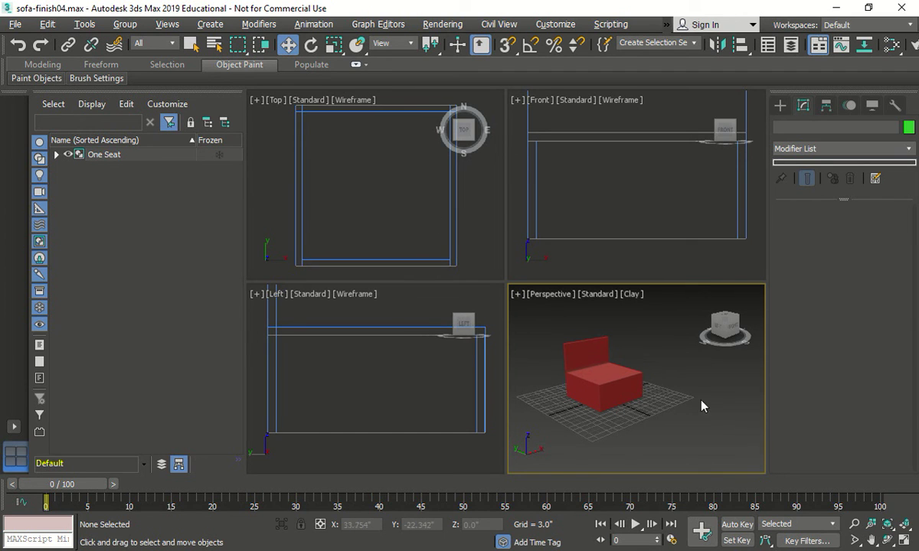
# Fit all views to the model, select the One Seat group and ungroup it
pyautogui.click(911, 525)
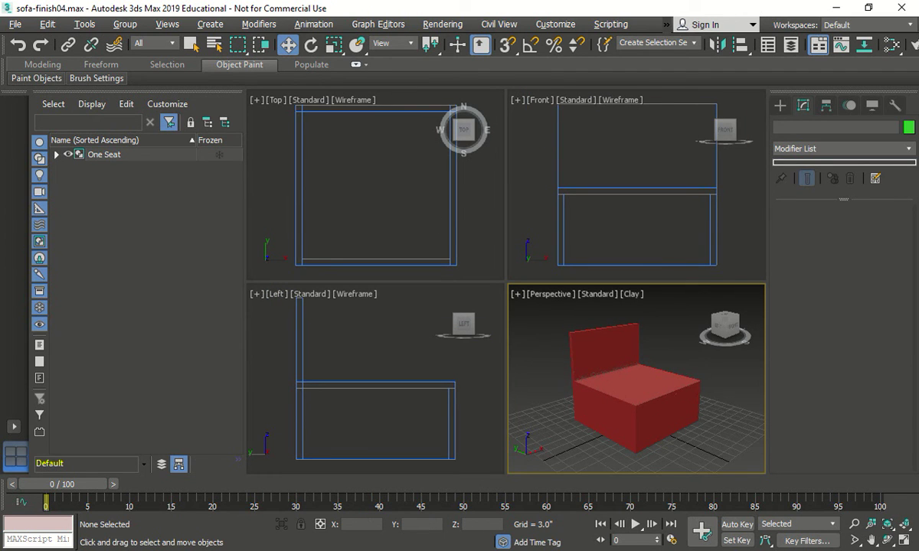
pyautogui.hotkey('ctrl', 'a')
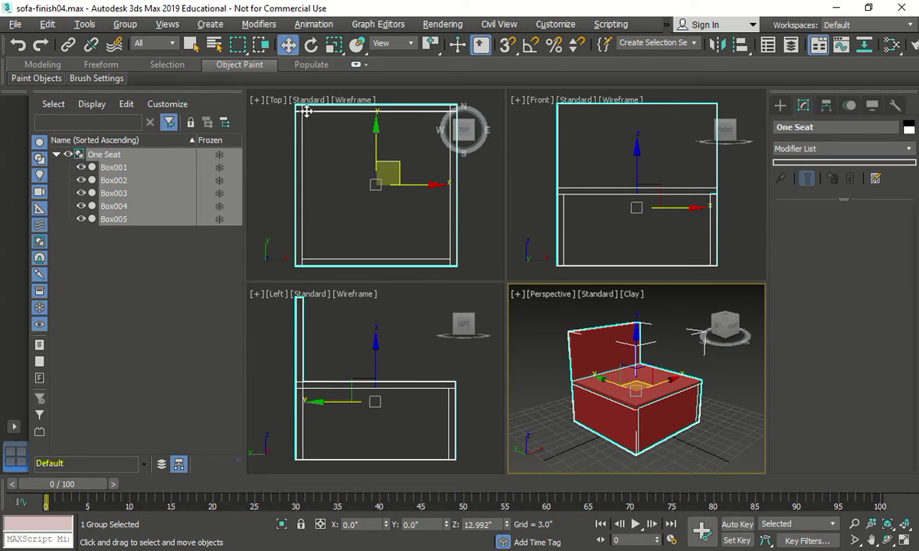
pyautogui.scroll(3, 308, 142)
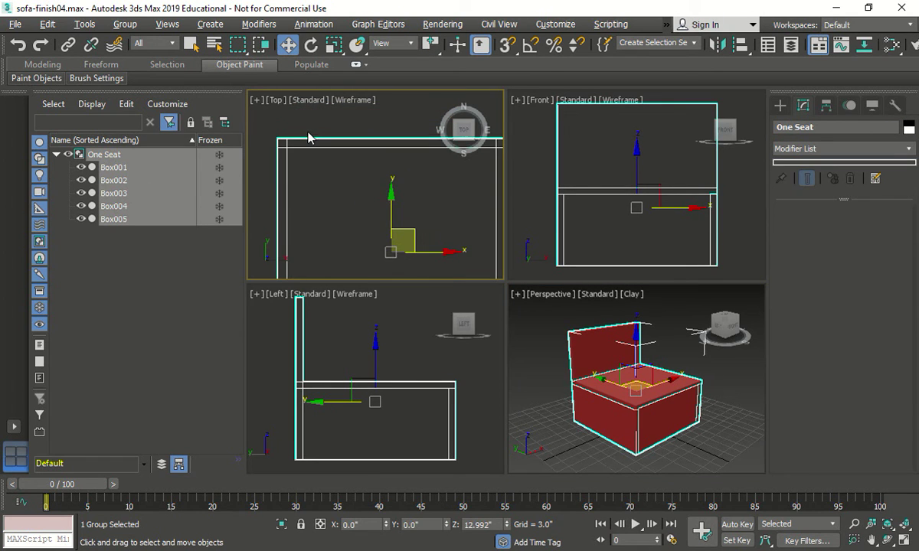
pyautogui.click(124, 24)
pyautogui.click(134, 70)
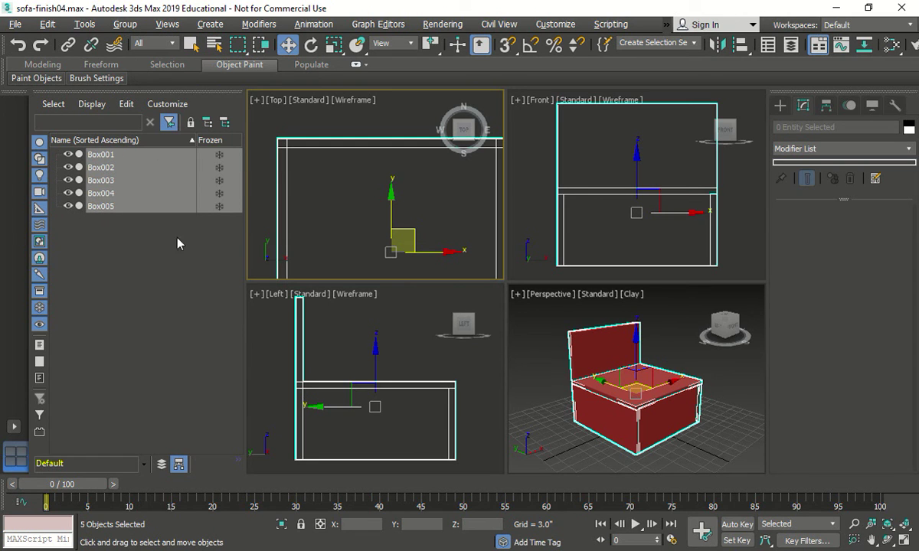
# Select only the back panel Box004 and set its absolute world Y position to 13.295" with the Move Transform Type-In
pyautogui.click(113, 236)
pyautogui.click(108, 194)
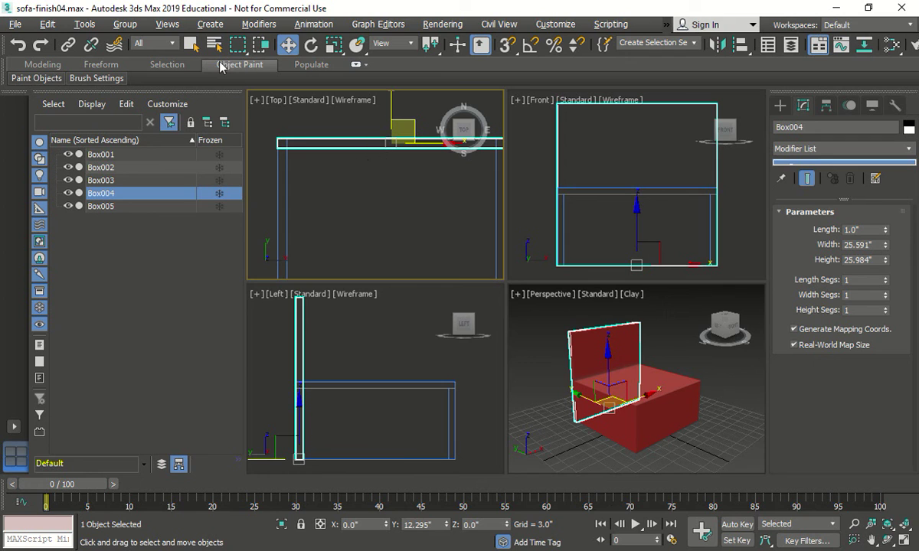
pyautogui.rightClick(287, 45)
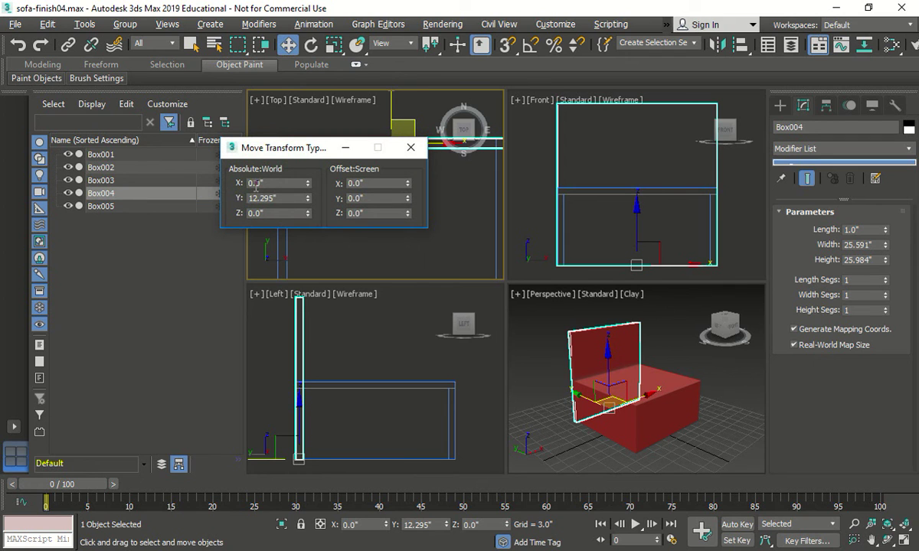
pyautogui.moveTo(271, 149); pyautogui.dragTo(243, 252)
pyautogui.click(227, 300)
pyautogui.moveTo(226, 300); pyautogui.dragTo(271, 318)
pyautogui.write('113')
pyautogui.press('Return')
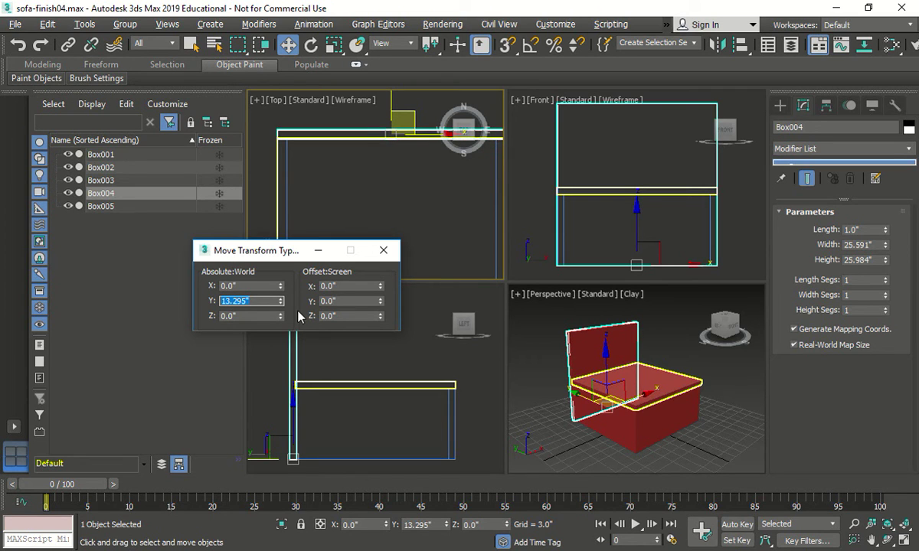
pyautogui.click(382, 251)
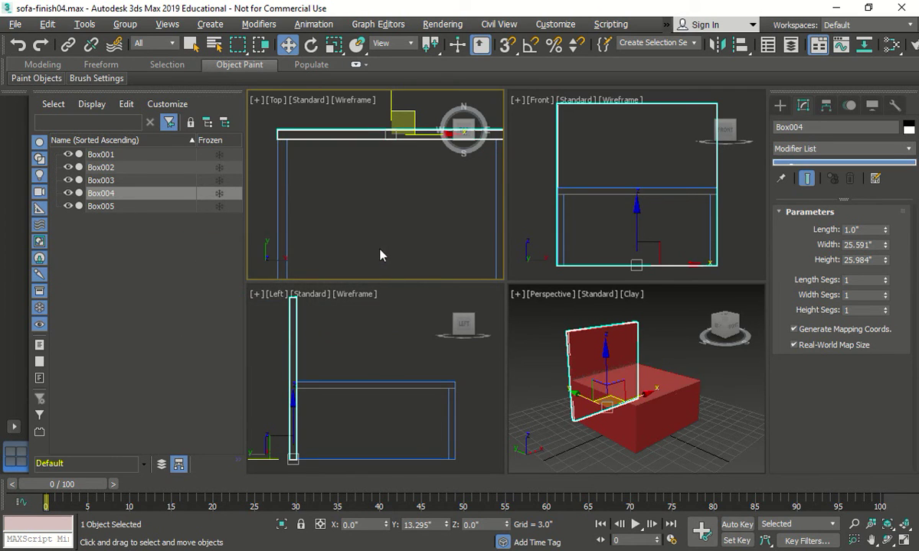
# Group the five boxes Box001 through Box005 under the name OneSeat and check its entry in the object list
pyautogui.click(352, 219)
pyautogui.scroll(-2, 352, 220)
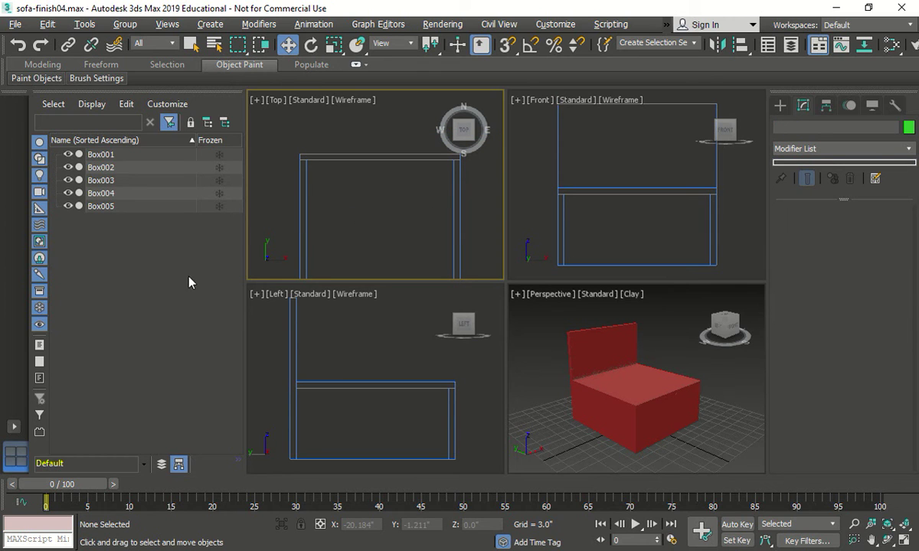
pyautogui.click(107, 206)
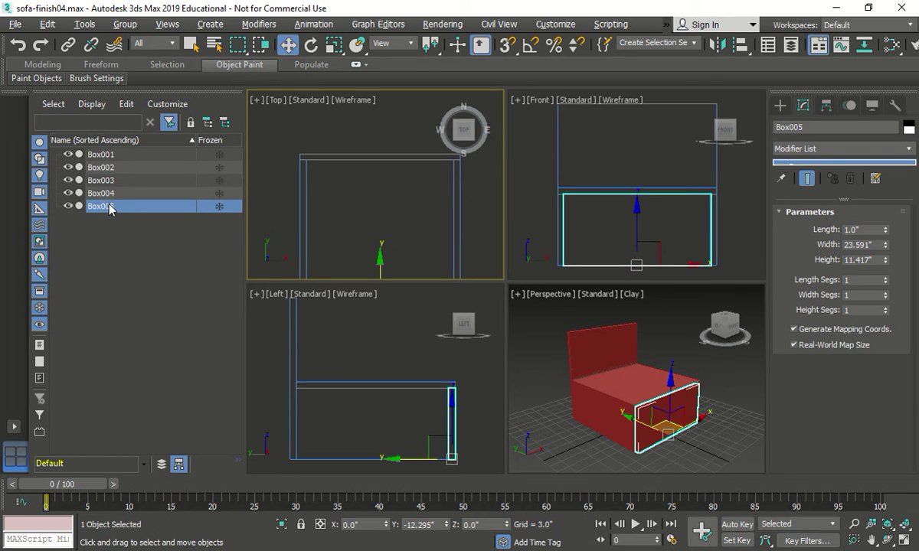
pyautogui.keyDown('shift'); pyautogui.click(93, 154); pyautogui.keyUp('shift')
pyautogui.click(113, 26)
pyautogui.click(120, 47)
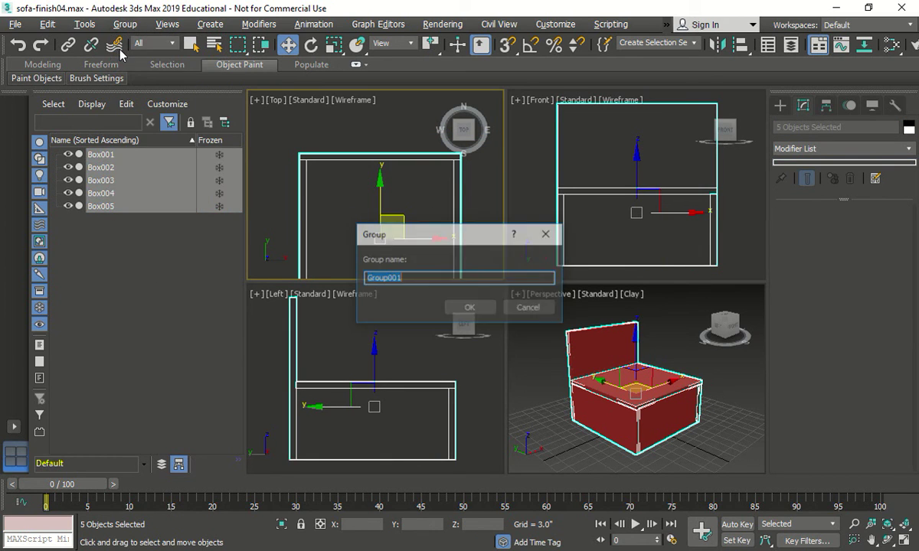
pyautogui.write('One')
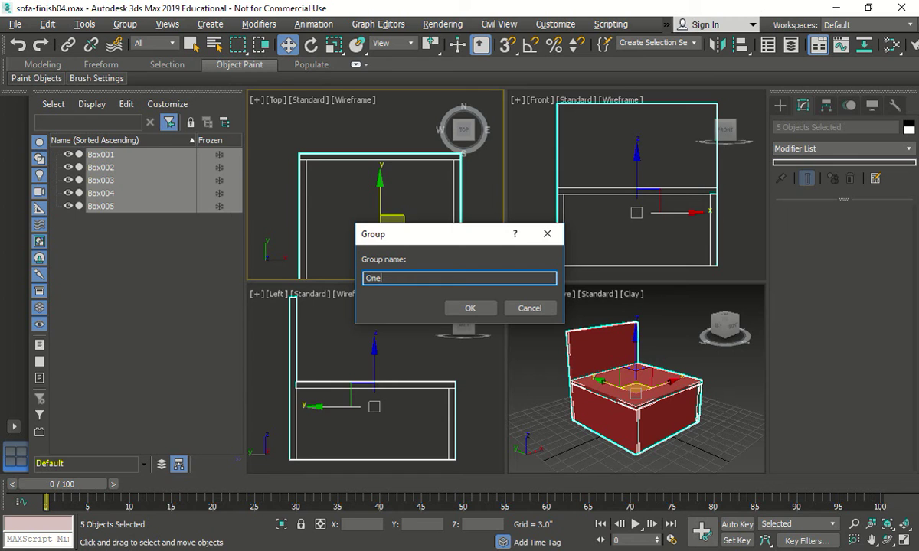
pyautogui.write('Seat')
pyautogui.click(470, 309)
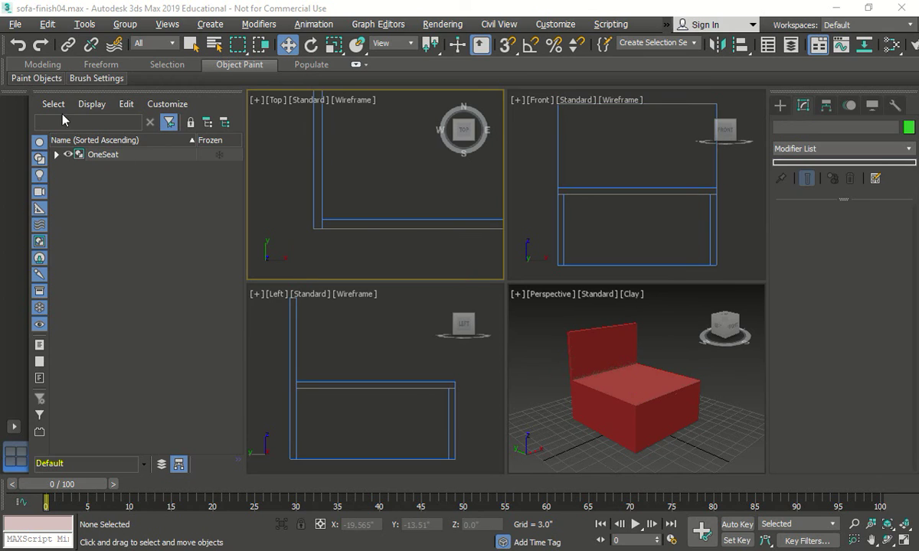
pyautogui.click(57, 155)
pyautogui.click(56, 154)
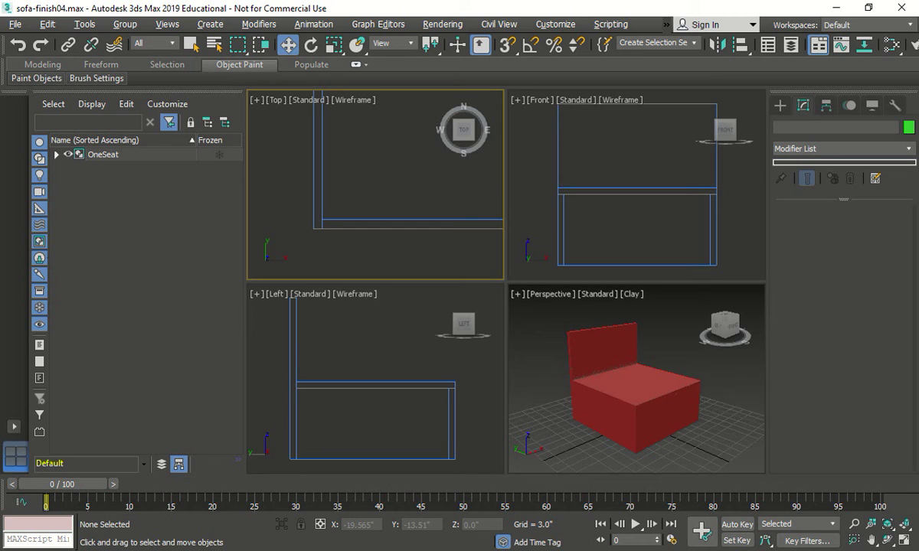
# Clone the OneSeat group along the X axis, placing the copy at about X 44.535" in the Perspective view
pyautogui.scroll(-3, 703, 393)
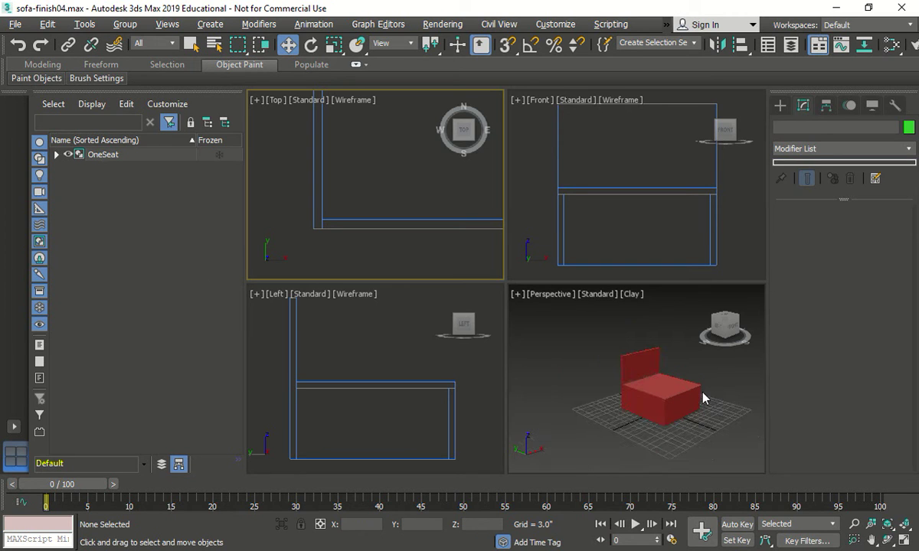
pyautogui.moveTo(705, 391); pyautogui.dragTo(665, 386, button='middle')
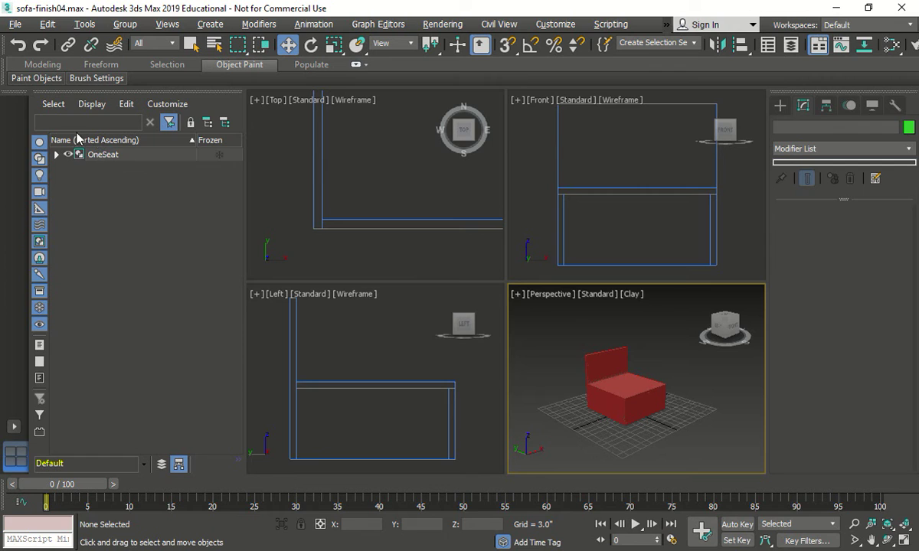
pyautogui.click(100, 156)
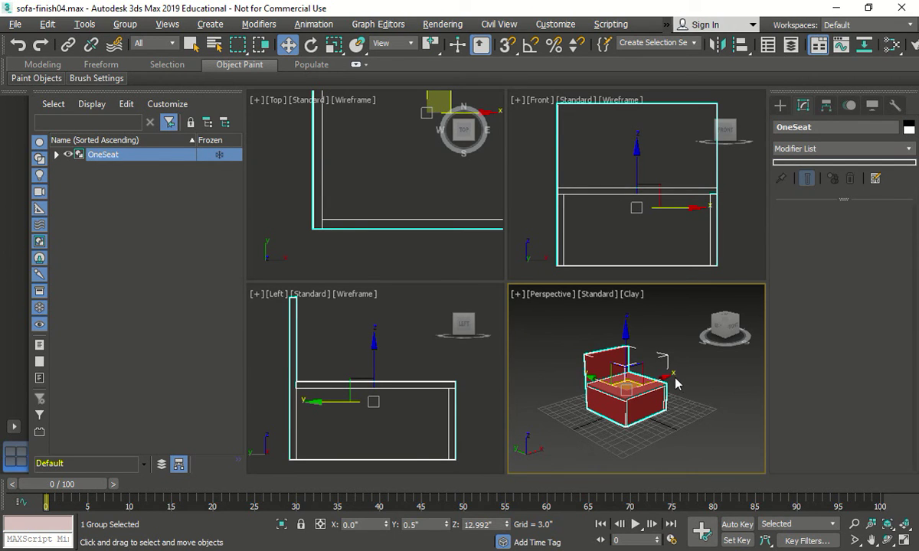
pyautogui.keyDown('alt'); pyautogui.moveTo(669, 381); pyautogui.dragTo(614, 366, button='middle'); pyautogui.keyUp('alt')
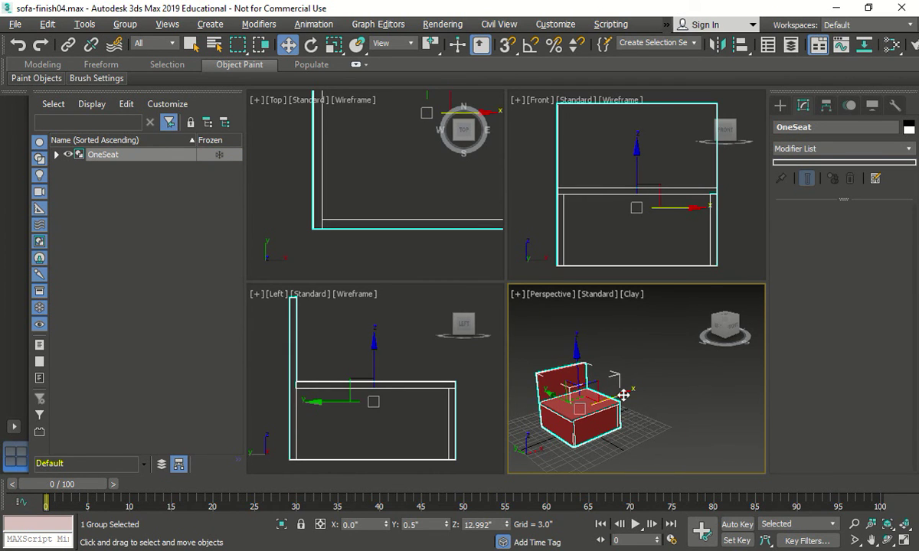
pyautogui.moveTo(623, 395)
pyautogui.keyDown('shift'); pyautogui.mouseDown()
pyautogui.moveTo(626, 381)
pyautogui.moveTo(687, 379)
pyautogui.mouseUp(); pyautogui.keyUp('shift')
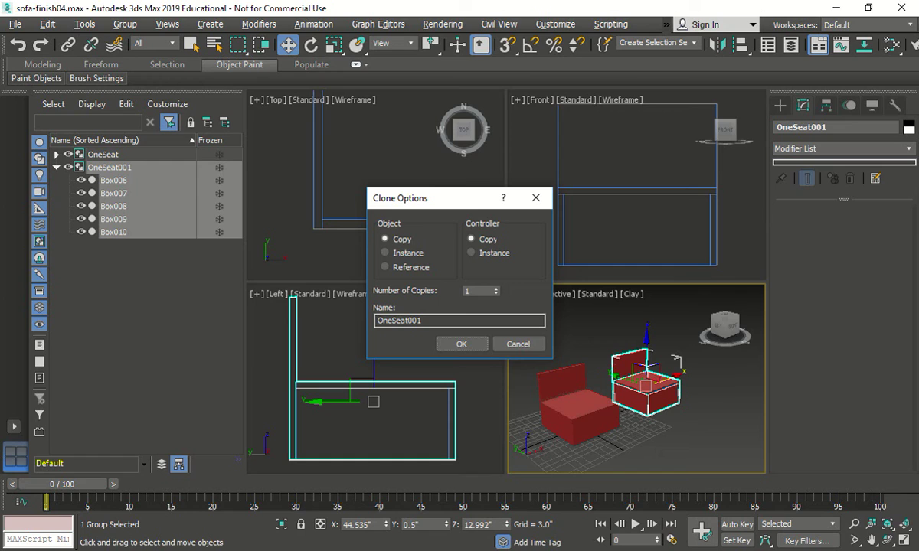
# Name the clone CornerSeat and create it as a single independent copy
pyautogui.moveTo(430, 321); pyautogui.dragTo(150, 335)
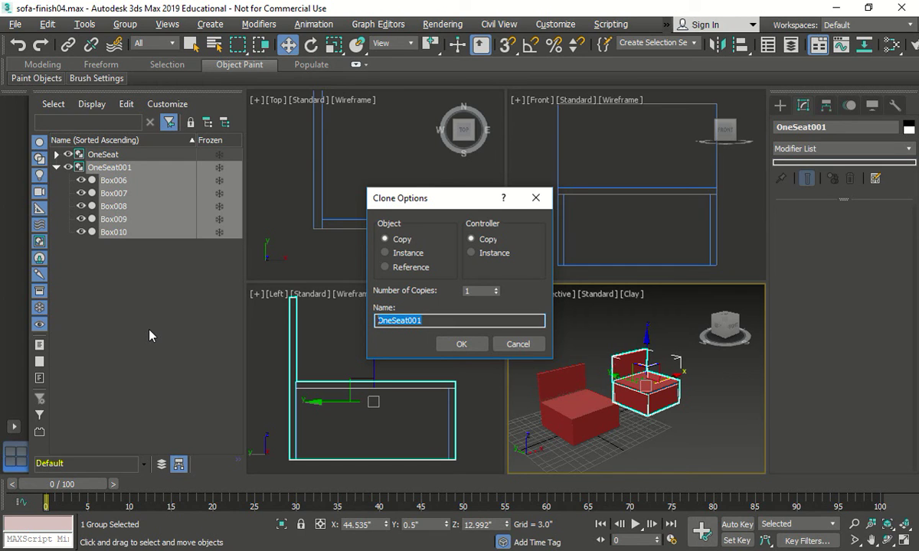
pyautogui.write('Corner Sea')
pyautogui.press('BackSpace')
pyautogui.press('BackSpace')
pyautogui.press('BackSpace')
pyautogui.press('BackSpace')
pyautogui.write('Seat')
pyautogui.click(464, 345)
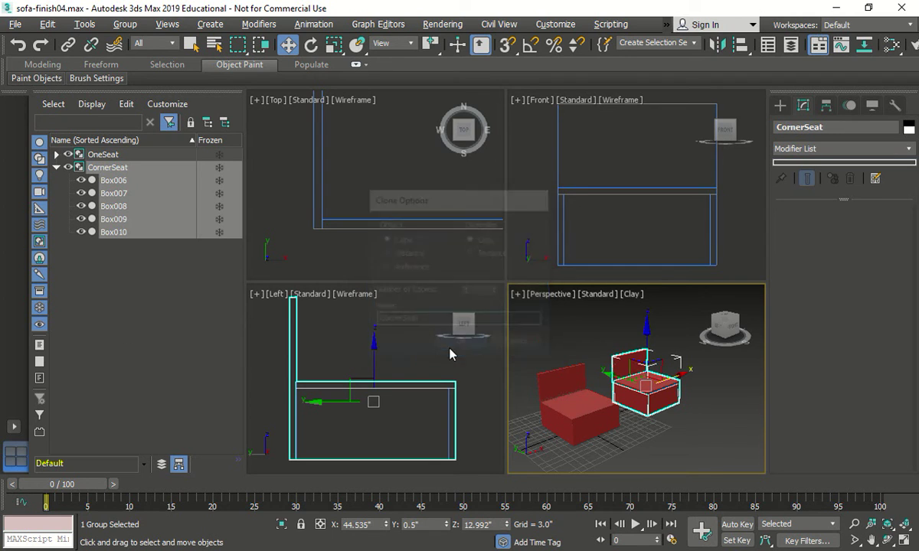
# Try ungrouping the CornerSeat group into its separate boxes and undo the ungrouping
pyautogui.click(56, 167)
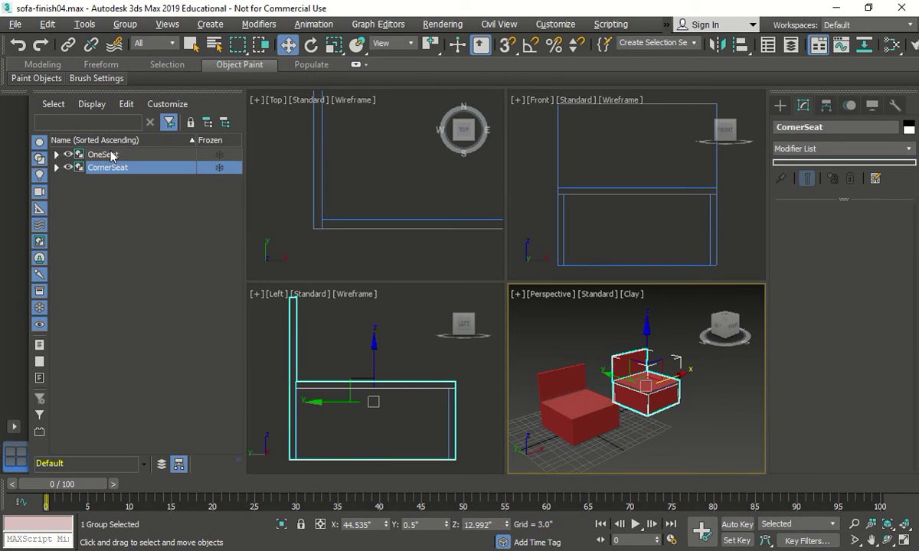
pyautogui.click(56, 167)
pyautogui.rightClick(140, 158)
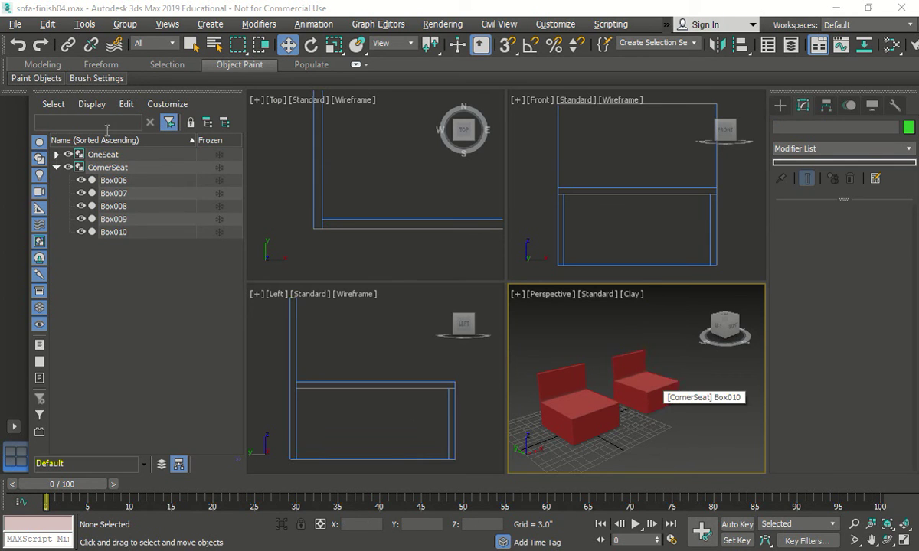
pyautogui.click(99, 170)
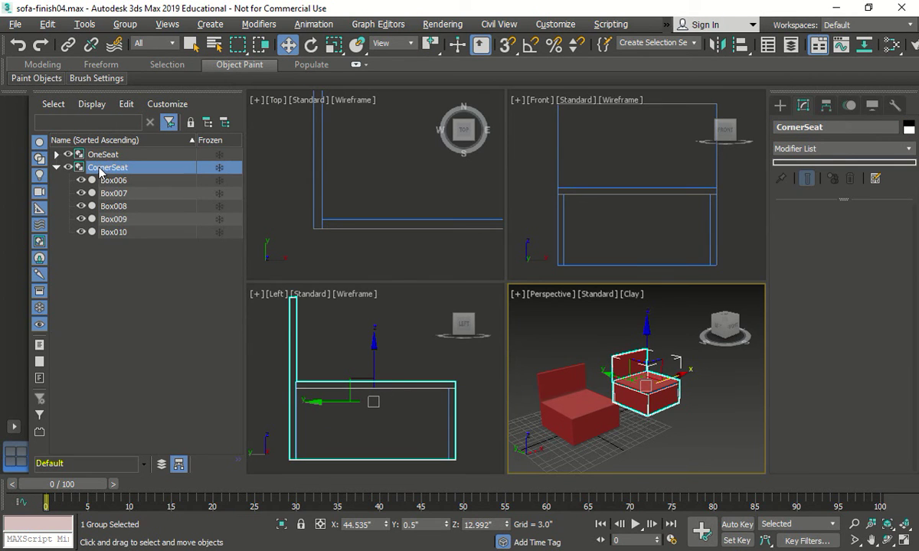
pyautogui.click(125, 24)
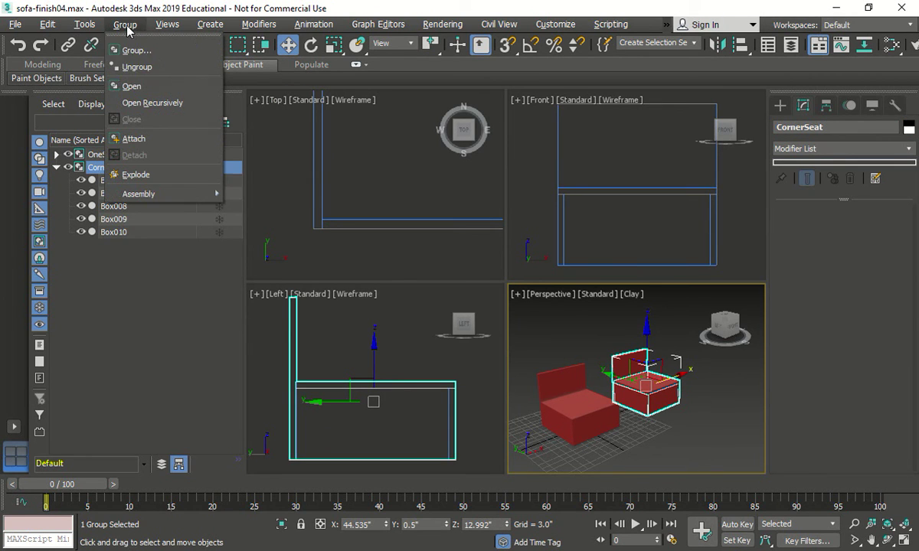
pyautogui.click(153, 68)
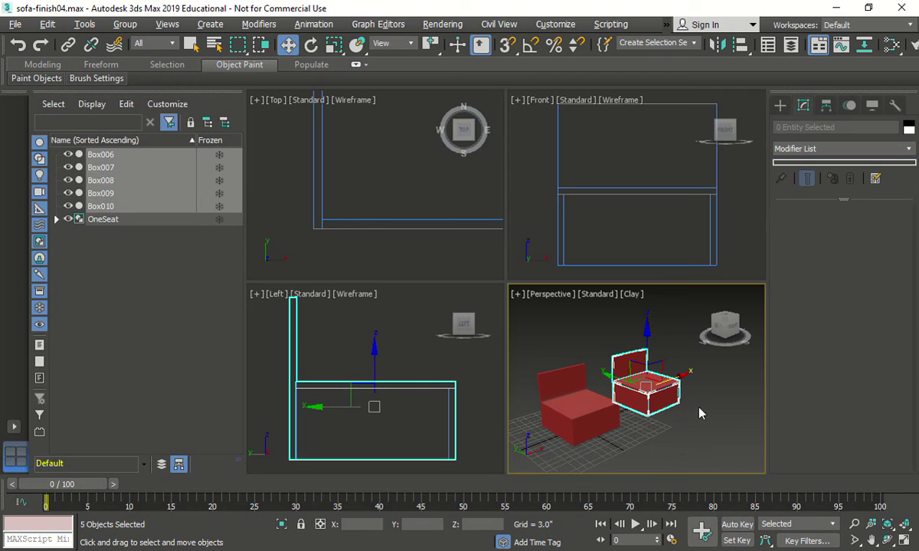
pyautogui.click(18, 46)
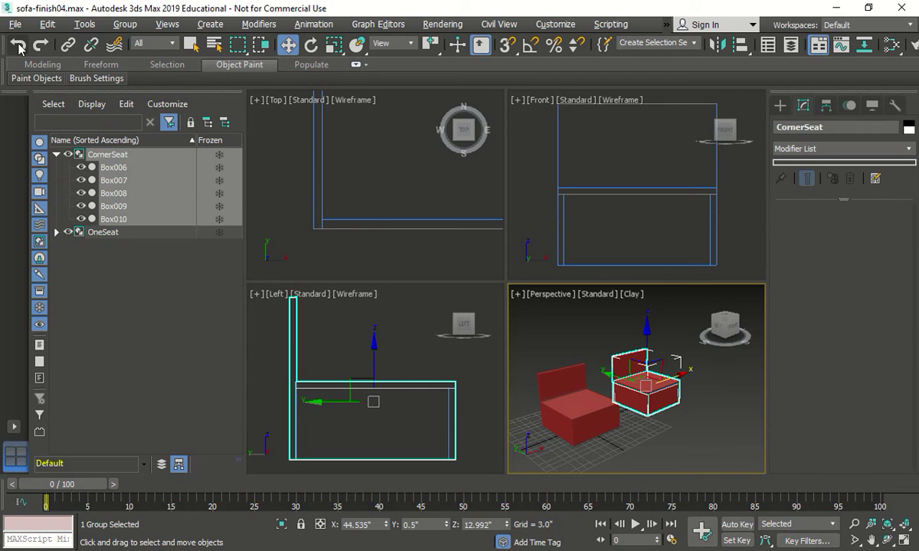
# Open the CornerSeat group for editing its members and select Box006, Box007 and Box010 individually
pyautogui.click(124, 23)
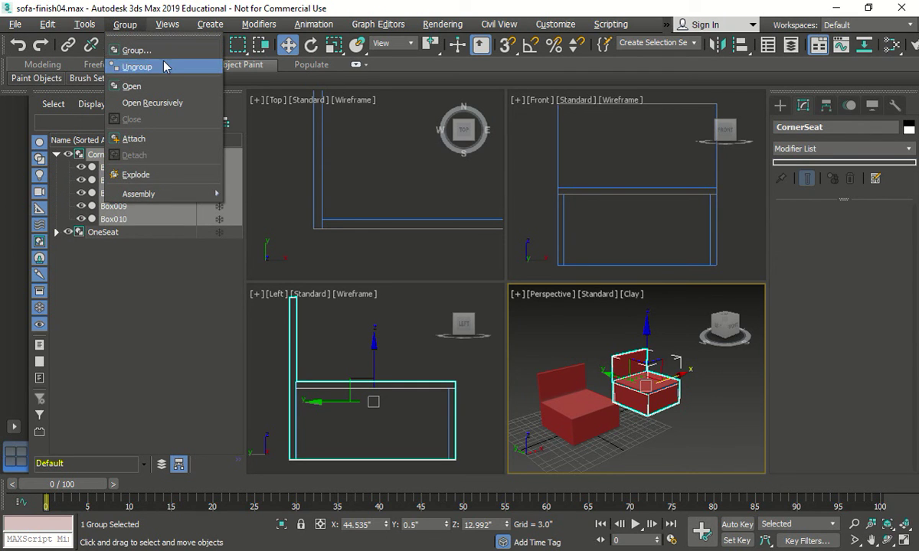
pyautogui.click(157, 86)
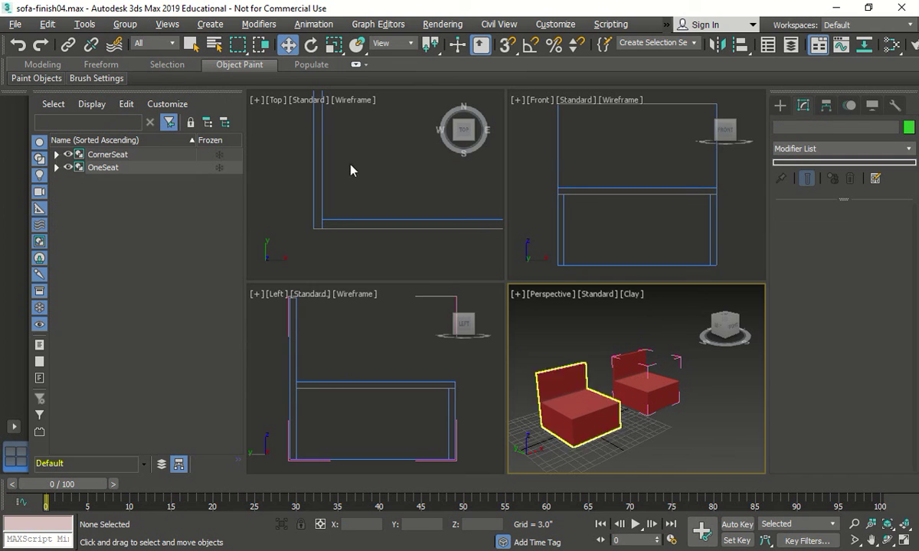
pyautogui.click(779, 105)
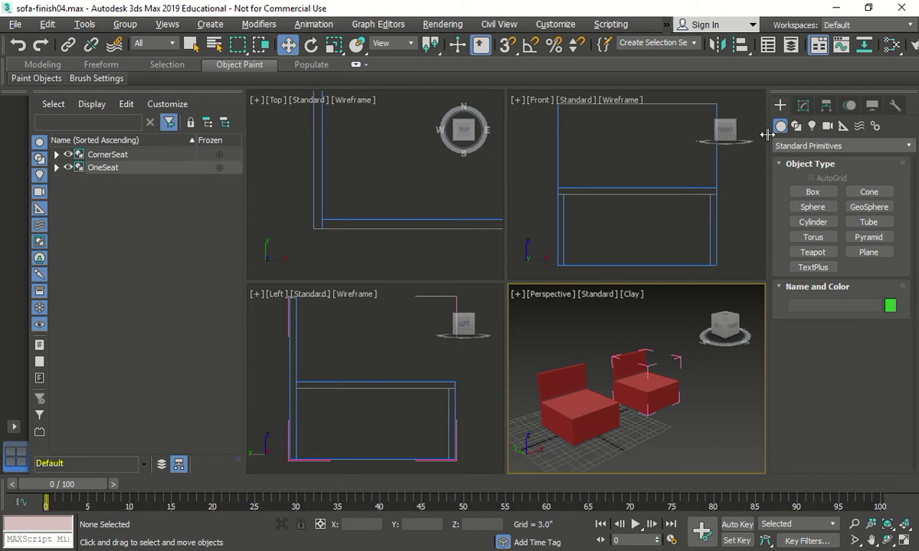
pyautogui.click(650, 377)
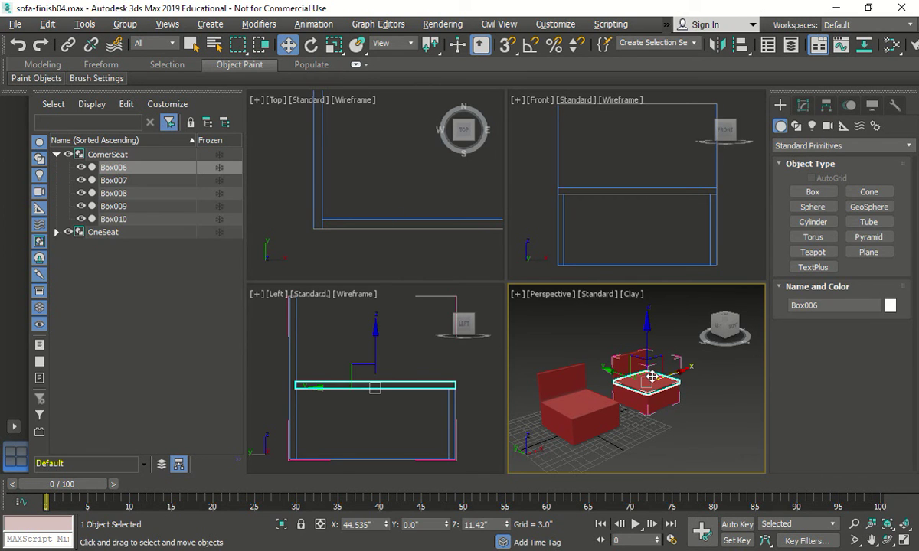
pyautogui.click(117, 181)
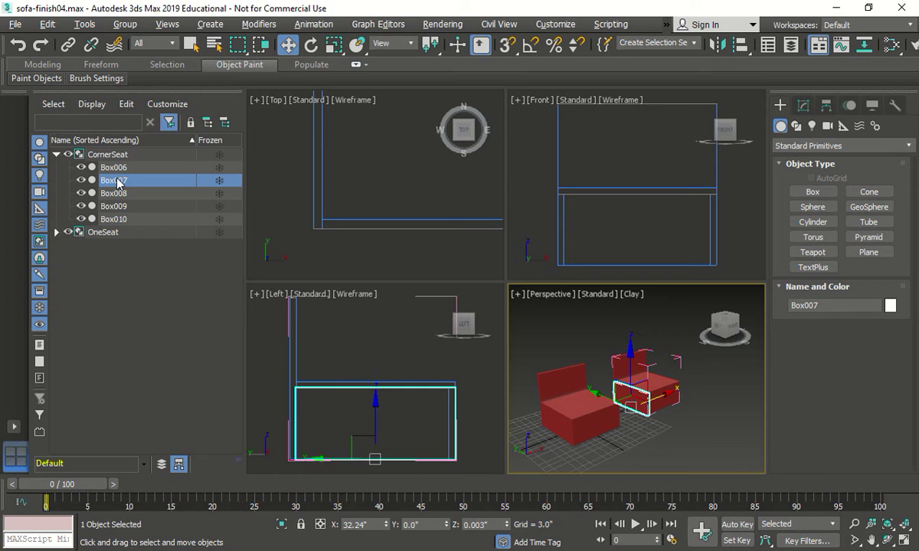
pyautogui.click(115, 219)
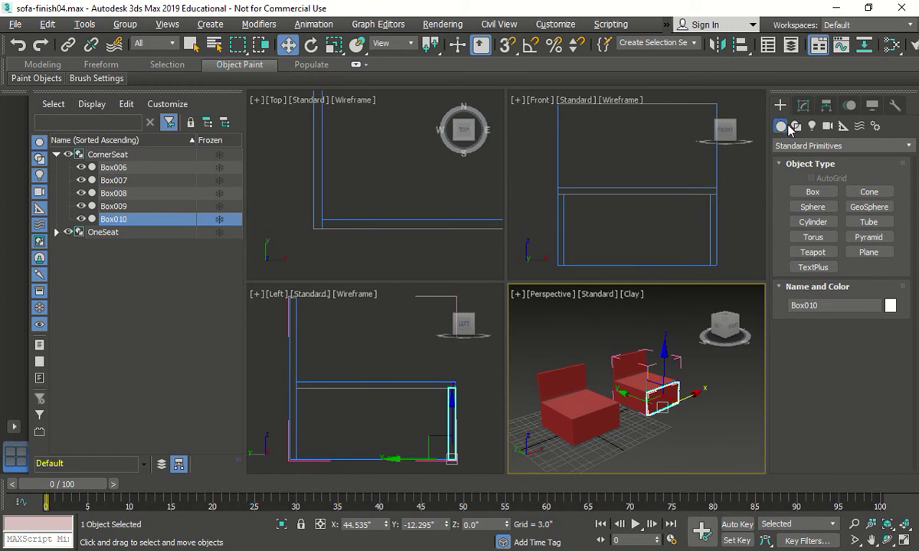
# Check the parameters of Box010 and the group commands available while the CornerSeat group is open
pyautogui.click(802, 104)
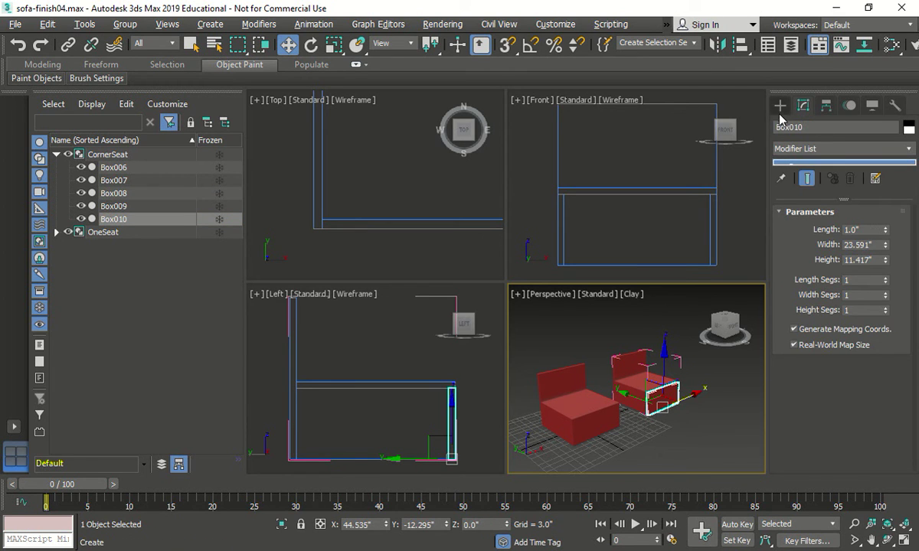
pyautogui.click(779, 113)
pyautogui.click(633, 360)
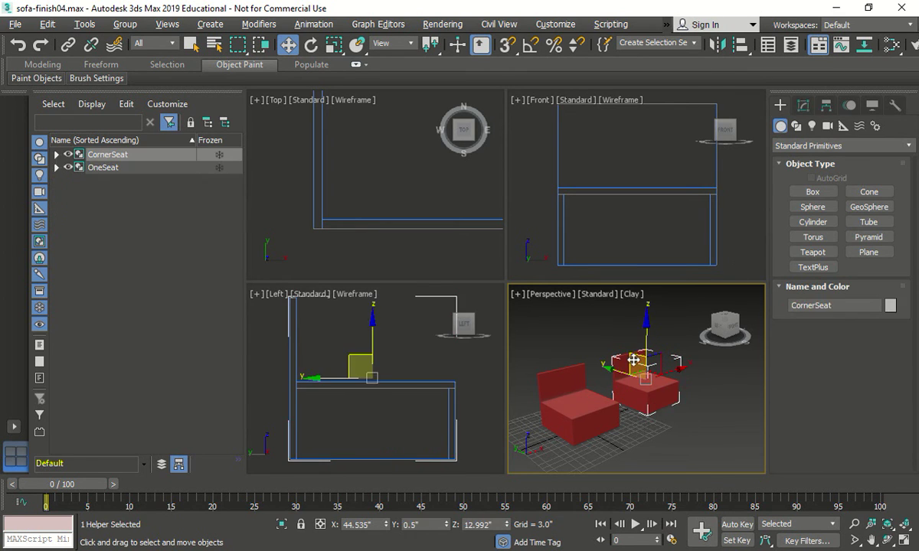
pyautogui.click(367, 166)
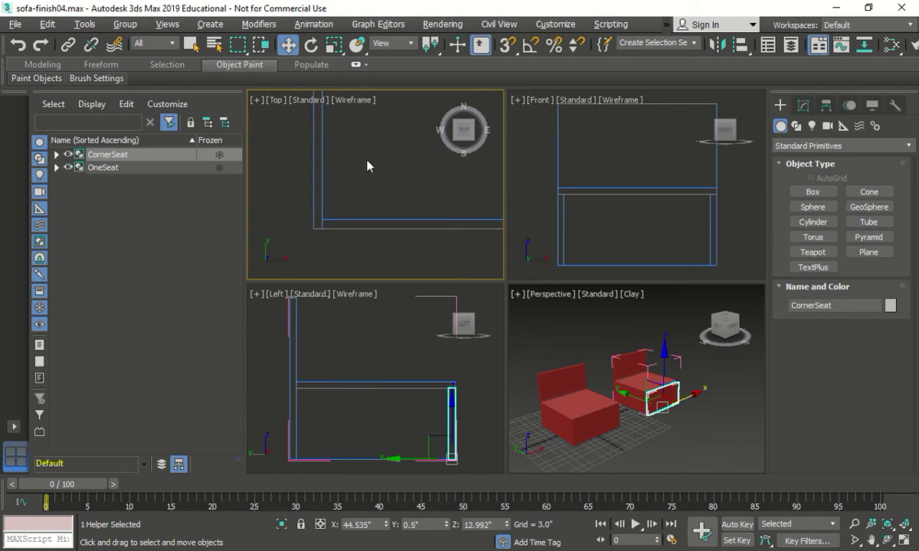
pyautogui.click(84, 23)
pyautogui.moveTo(127, 28)
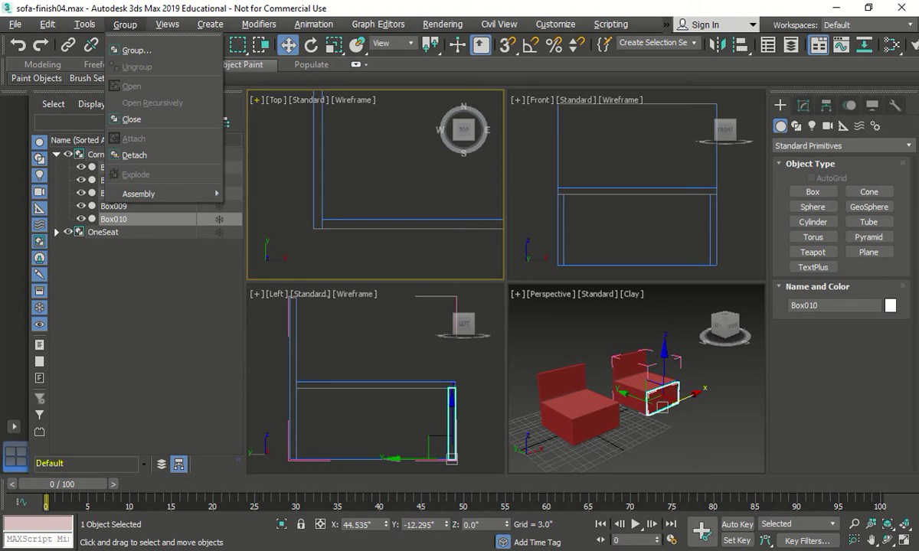
pyautogui.click(738, 433)
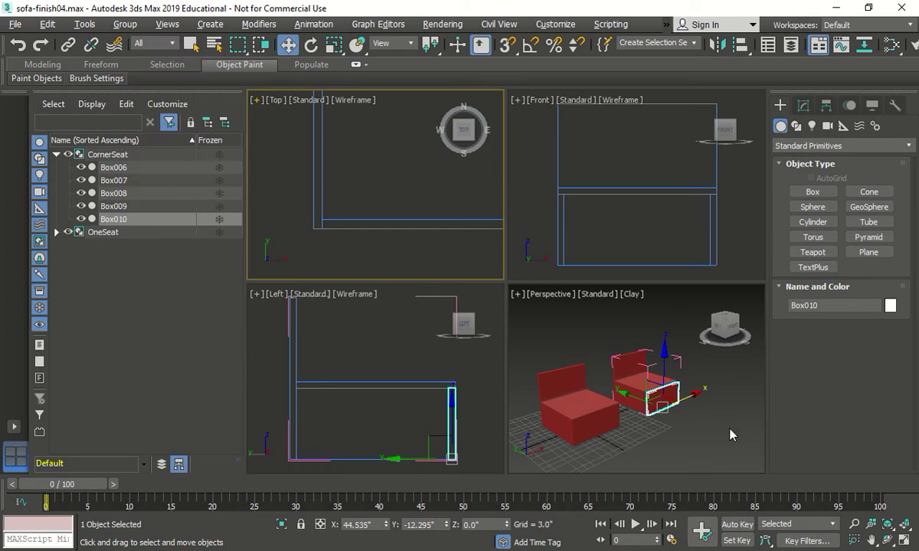
# Select the CornerSeat's outer side panel Box008 and set its height to 25.984"
pyautogui.moveTo(743, 323); pyautogui.dragTo(688, 396)
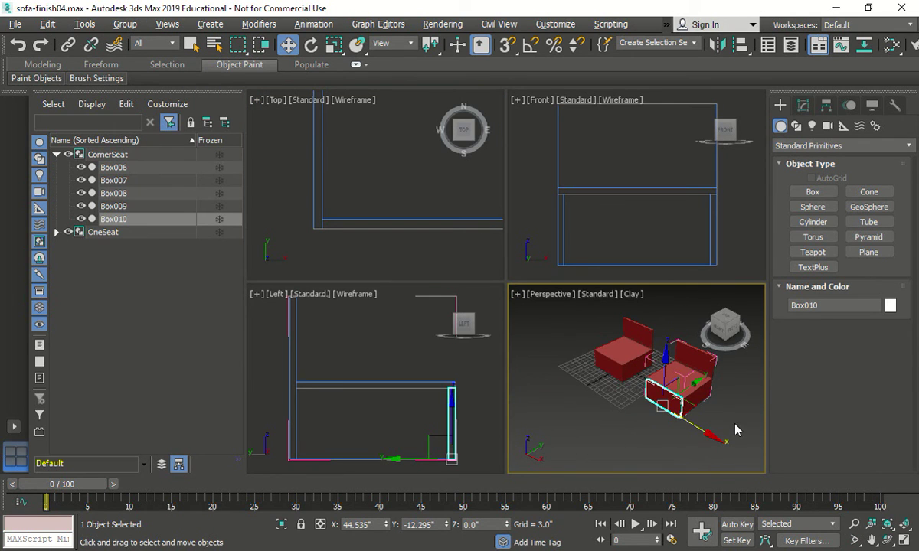
pyautogui.click(698, 400)
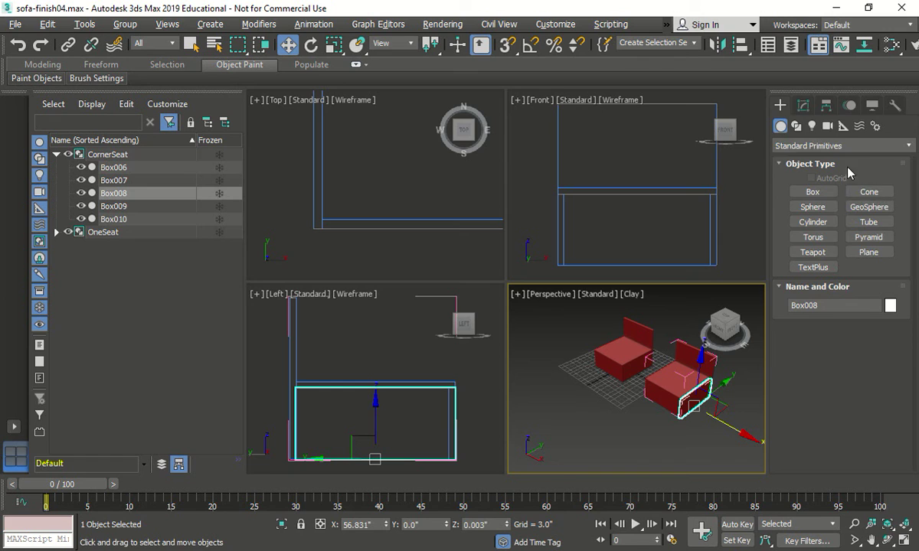
pyautogui.click(802, 105)
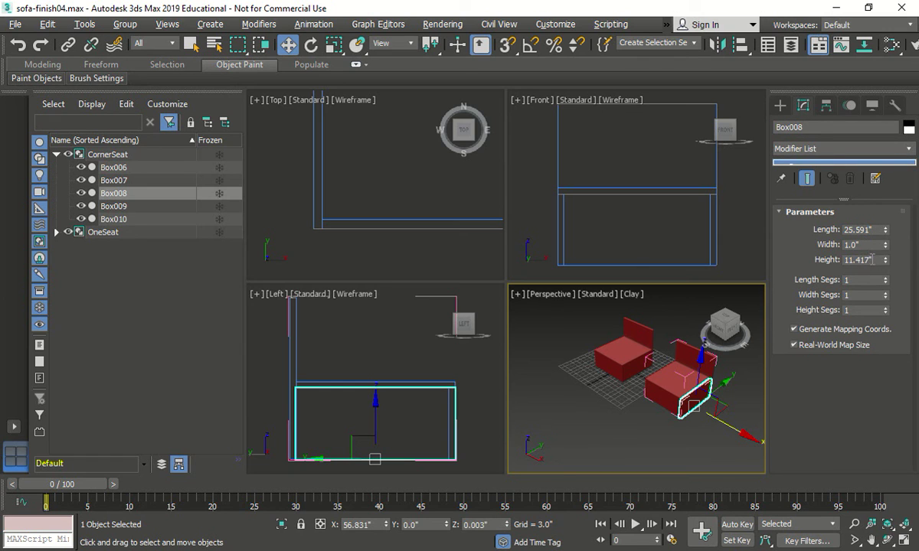
pyautogui.moveTo(877, 262); pyautogui.dragTo(820, 263)
pyautogui.write('25.984')
pyautogui.press('Return')
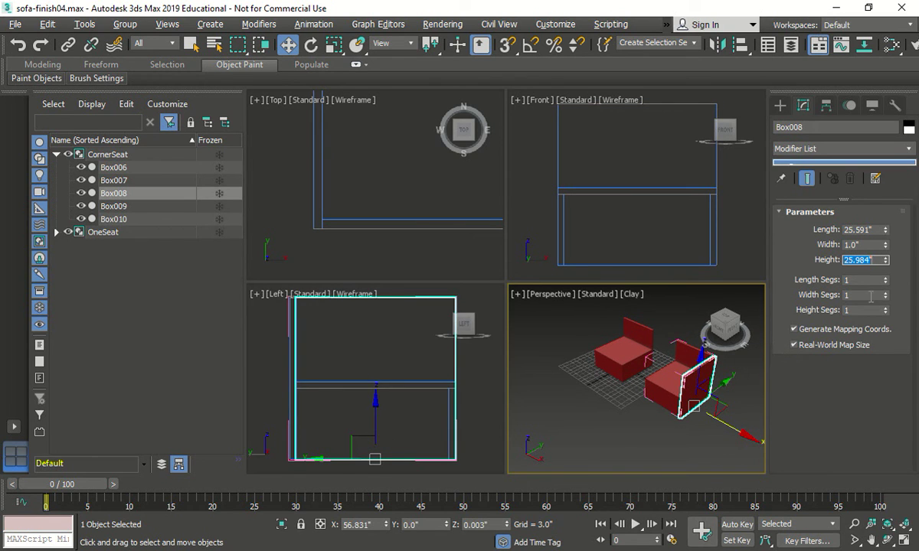
# Close the CornerSeat group, deselect it and inspect the raised side panel from the inner corner of the seat
pyautogui.click(125, 24)
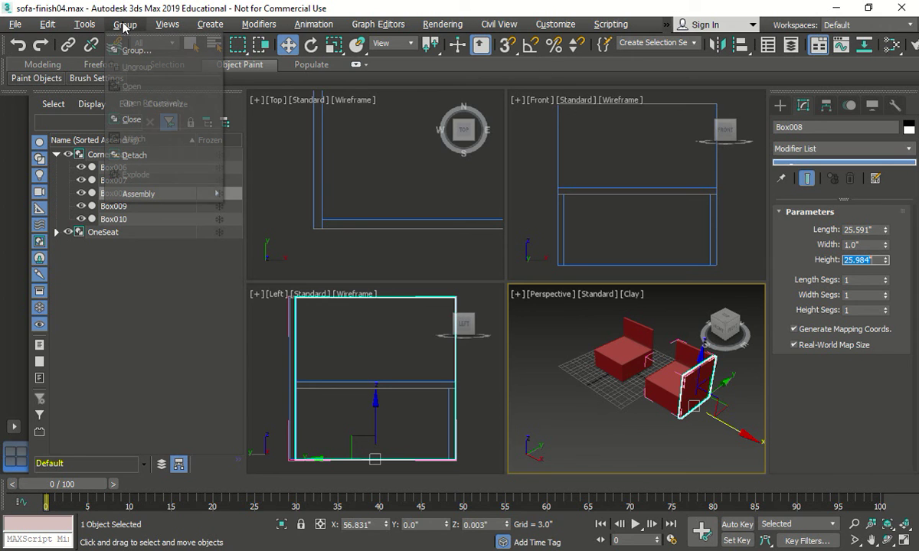
pyautogui.click(129, 119)
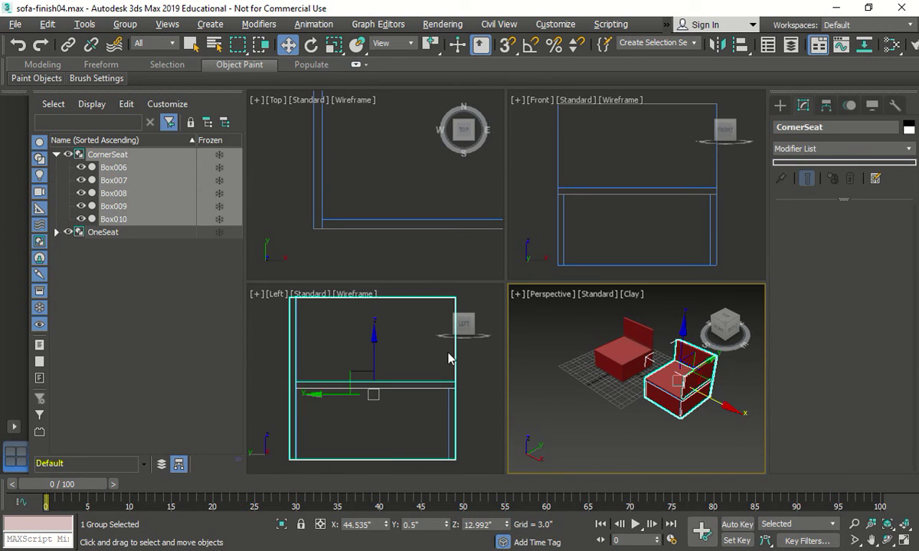
pyautogui.click(603, 439)
pyautogui.click(702, 294)
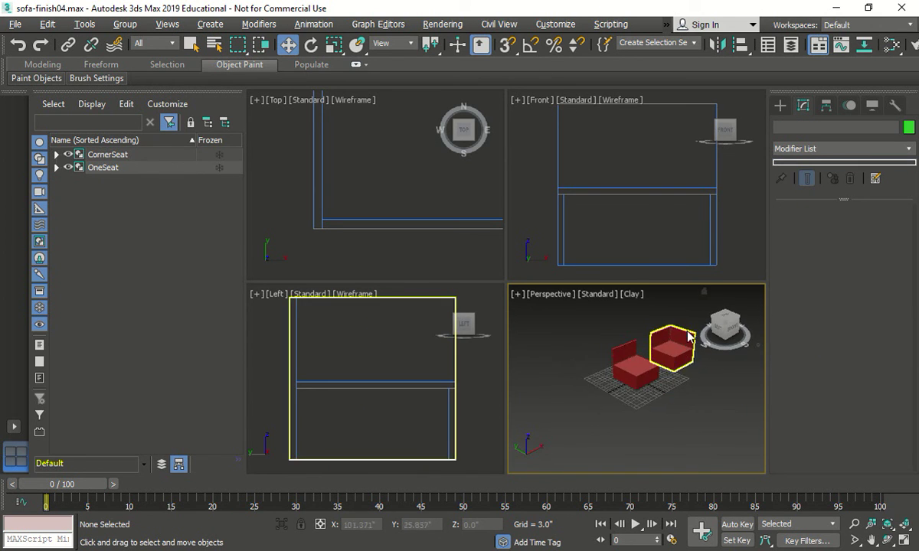
pyautogui.scroll(6, 667, 344)
pyautogui.scroll(2, 533, 365)
pyautogui.scroll(-6, 533, 365)
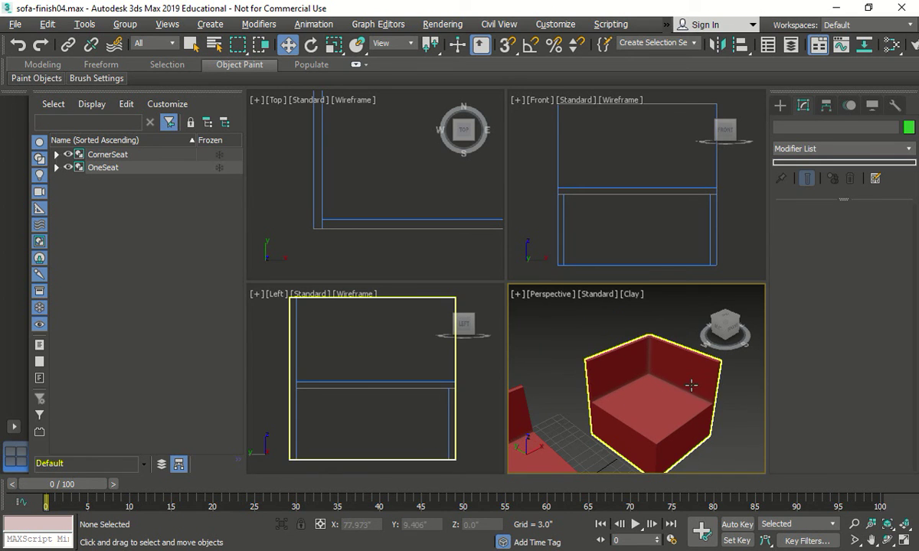
pyautogui.scroll(-4, 680, 359)
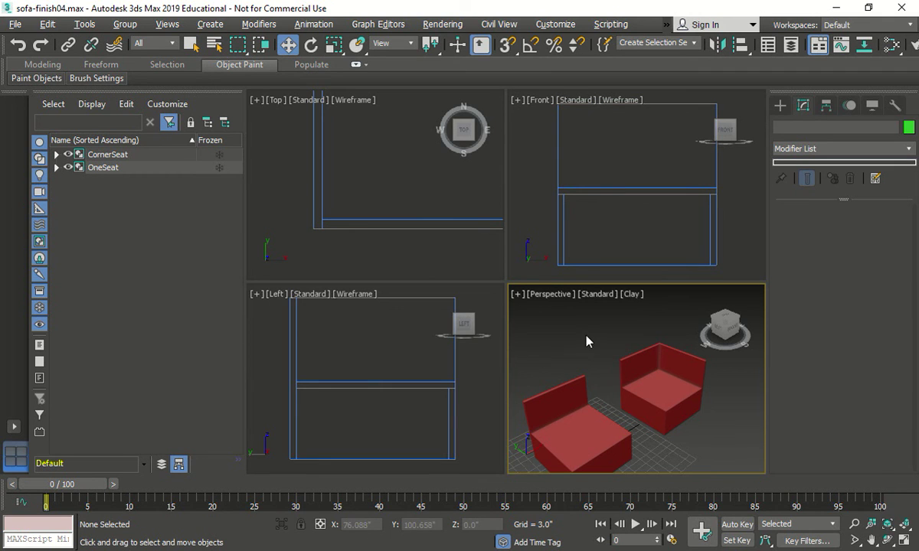
# Set the CornerSeat group's absolute X position to 0
pyautogui.scroll(-8, 396, 242)
pyautogui.moveTo(397, 240); pyautogui.dragTo(402, 234, button='middle')
pyautogui.moveTo(446, 210); pyautogui.dragTo(404, 187, button='middle')
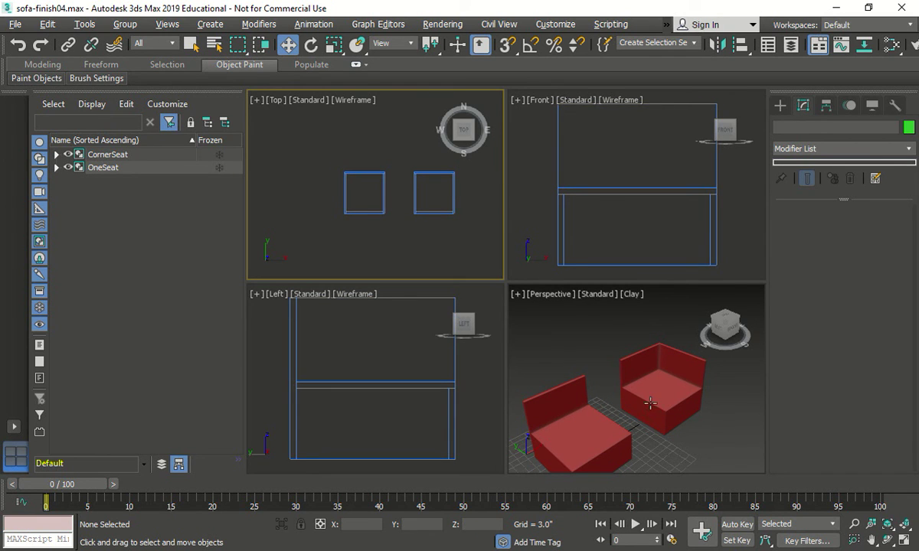
pyautogui.scroll(2, 398, 185)
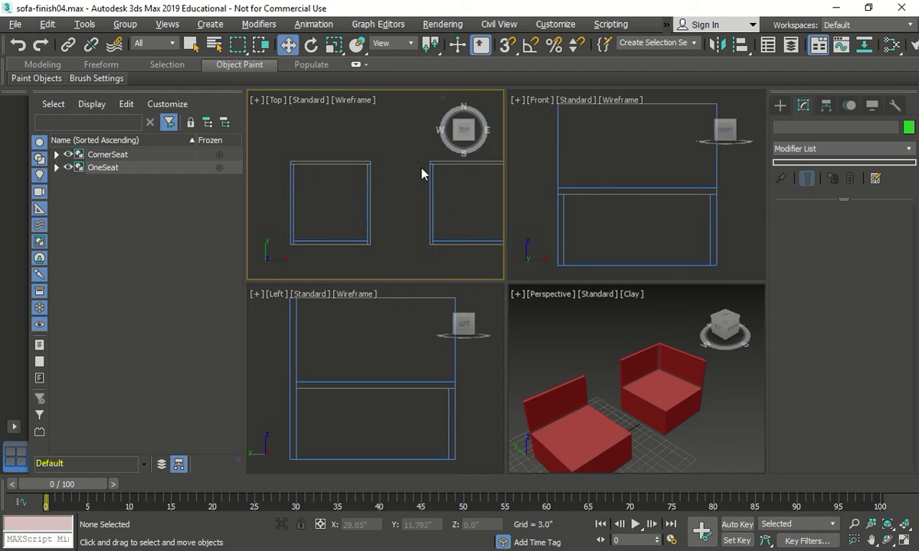
pyautogui.moveTo(434, 178); pyautogui.dragTo(355, 152, button='middle')
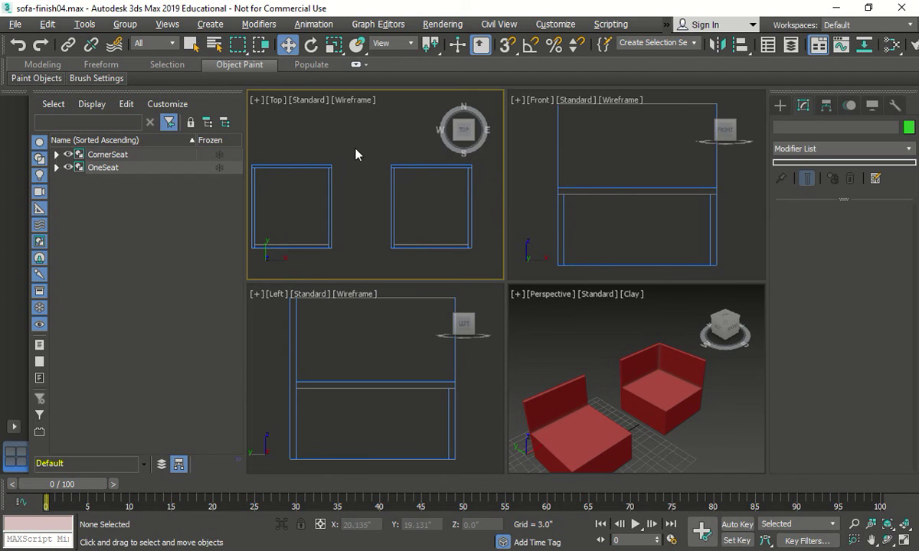
pyautogui.click(117, 155)
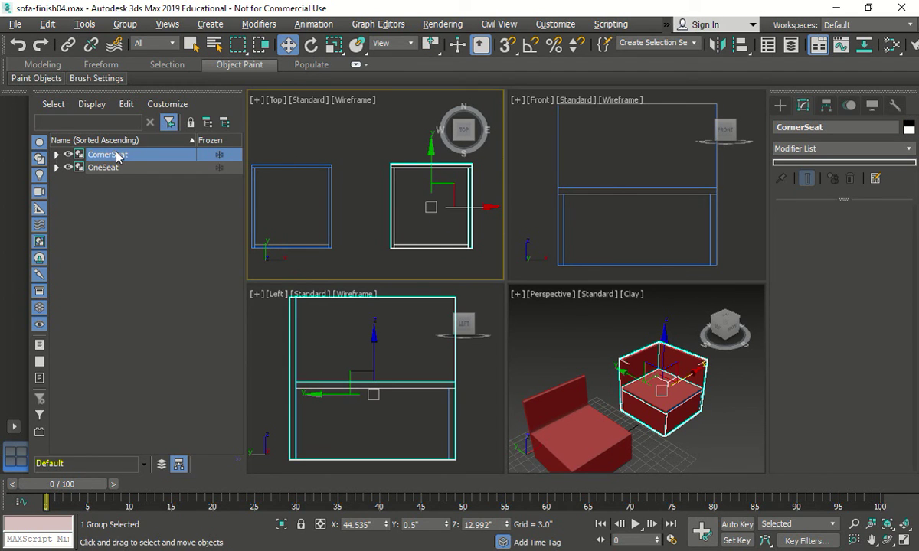
pyautogui.rightClick(288, 45)
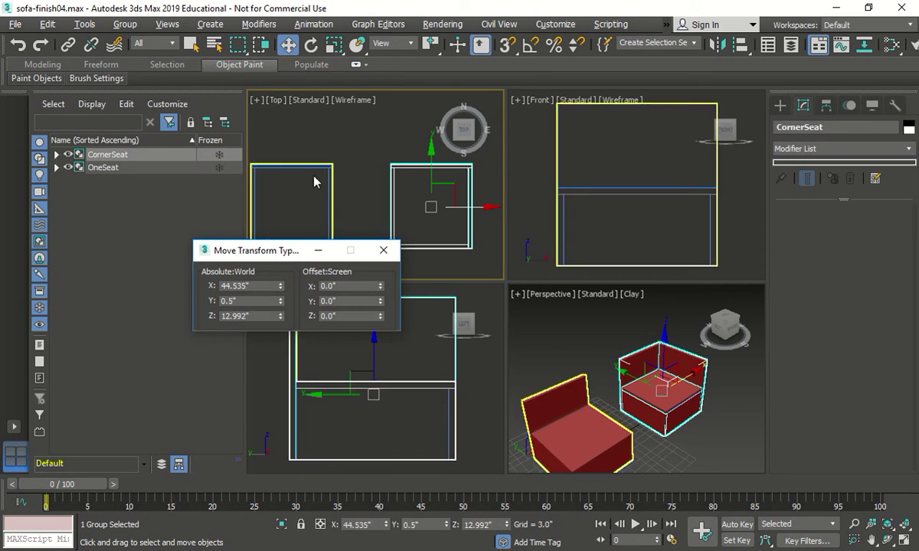
pyautogui.doubleClick(255, 286)
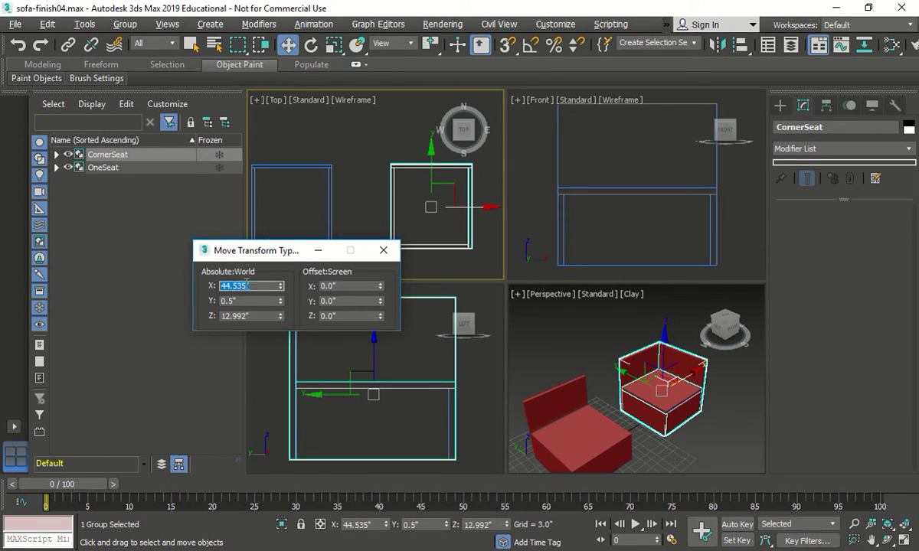
pyautogui.write('0')
pyautogui.press('Return')
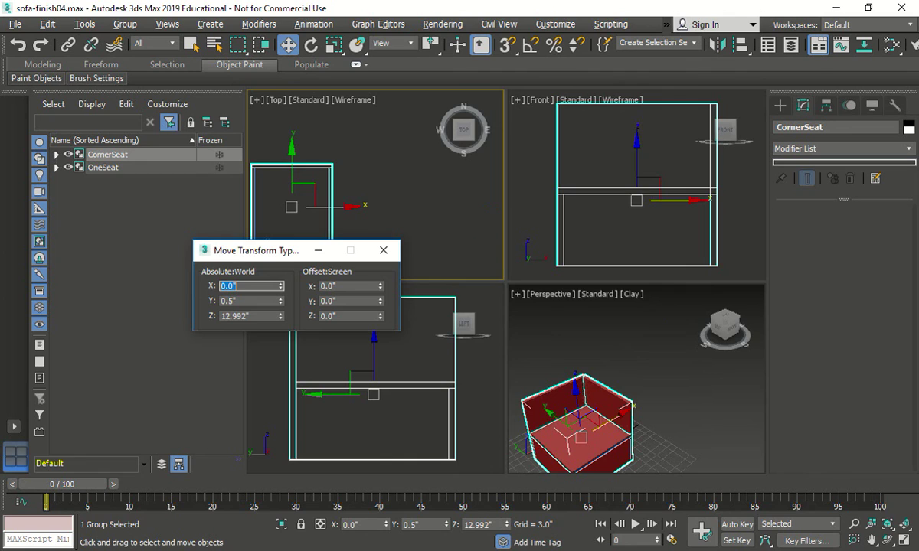
pyautogui.scroll(-2, 469, 239)
pyautogui.scroll(1, 401, 212)
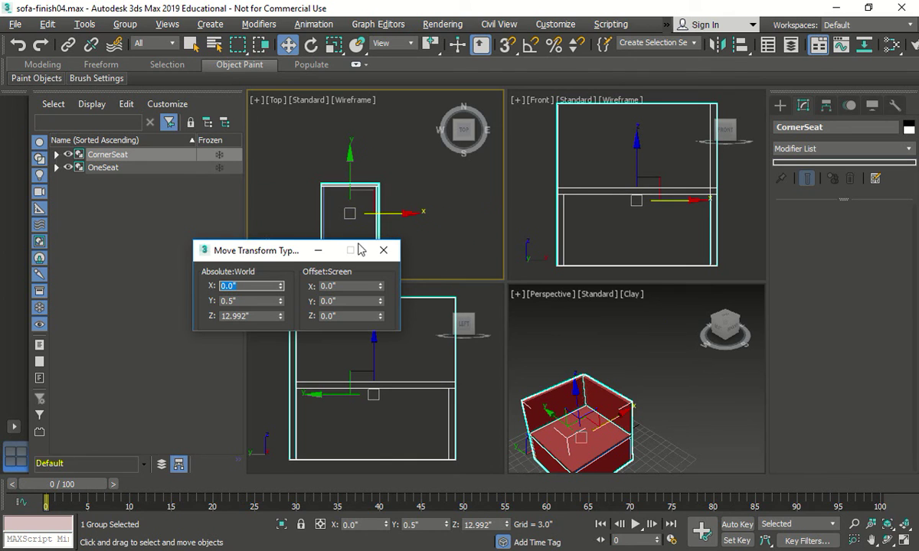
pyautogui.doubleClick(231, 287)
pyautogui.click(383, 250)
pyautogui.click(441, 215)
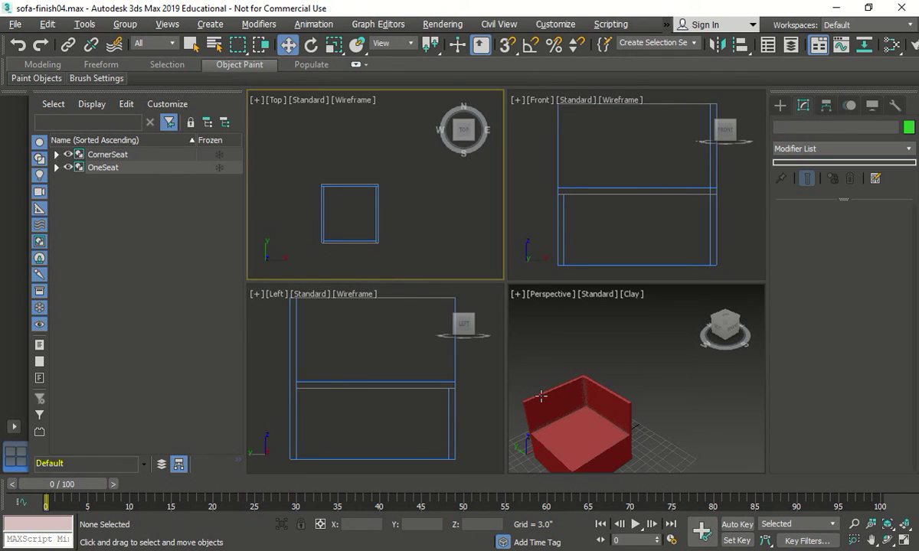
# Copy the width value of the back panel Box009 inside the opened CornerSeat group and close the group again
pyautogui.click(55, 153)
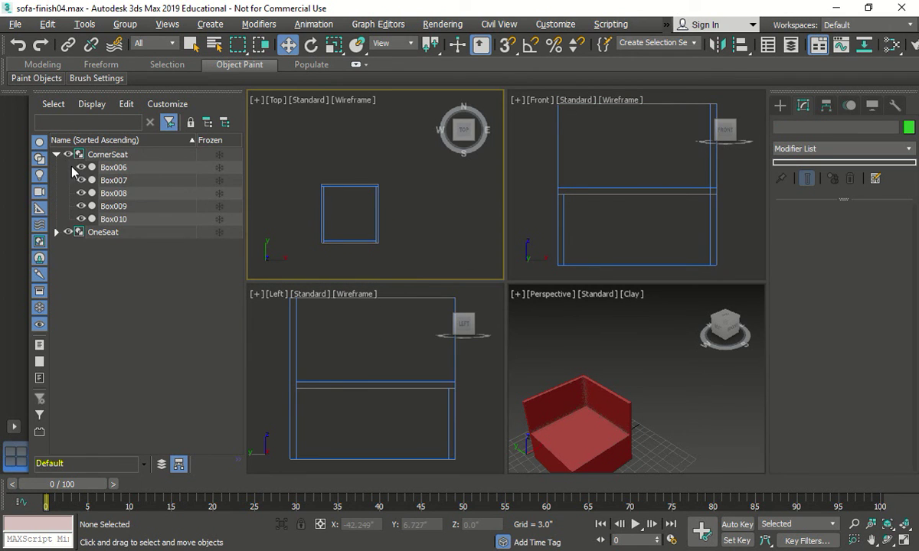
pyautogui.click(119, 168)
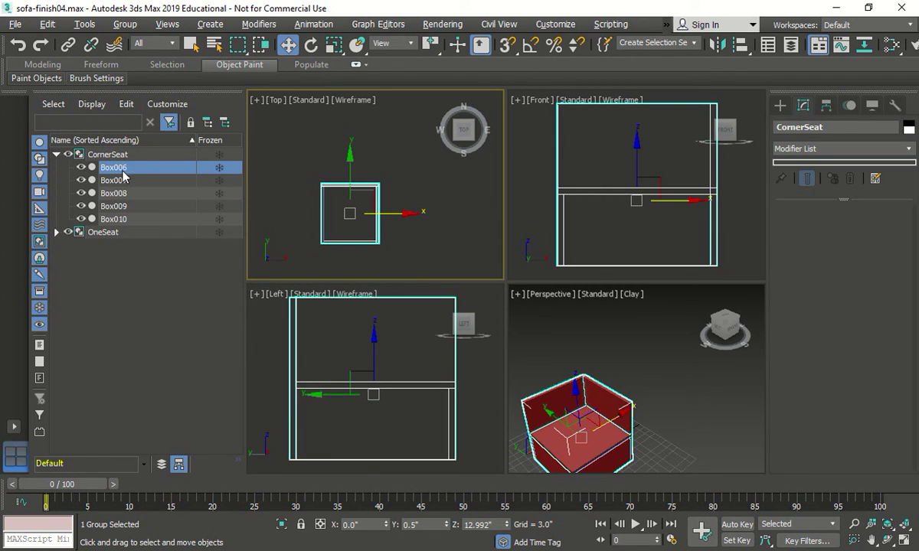
pyautogui.rightClick(138, 162)
pyautogui.click(55, 69)
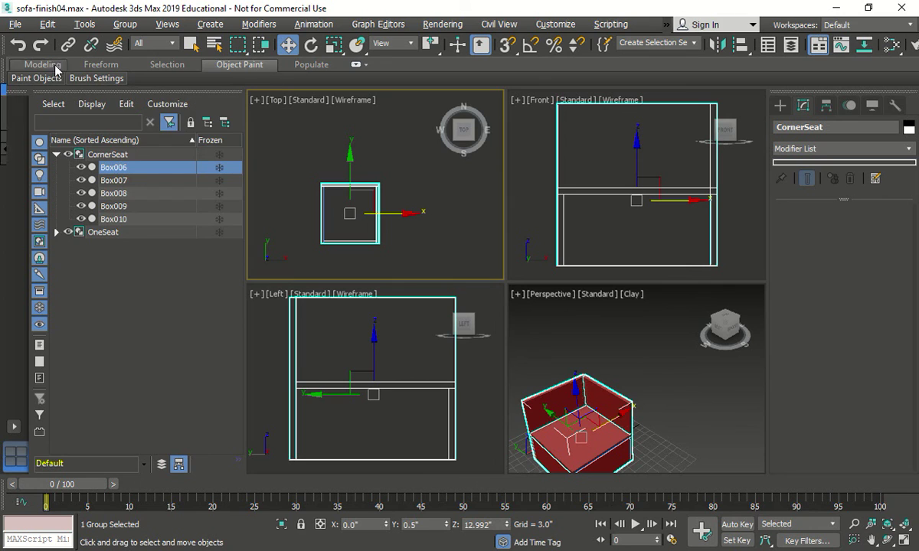
pyautogui.click(125, 24)
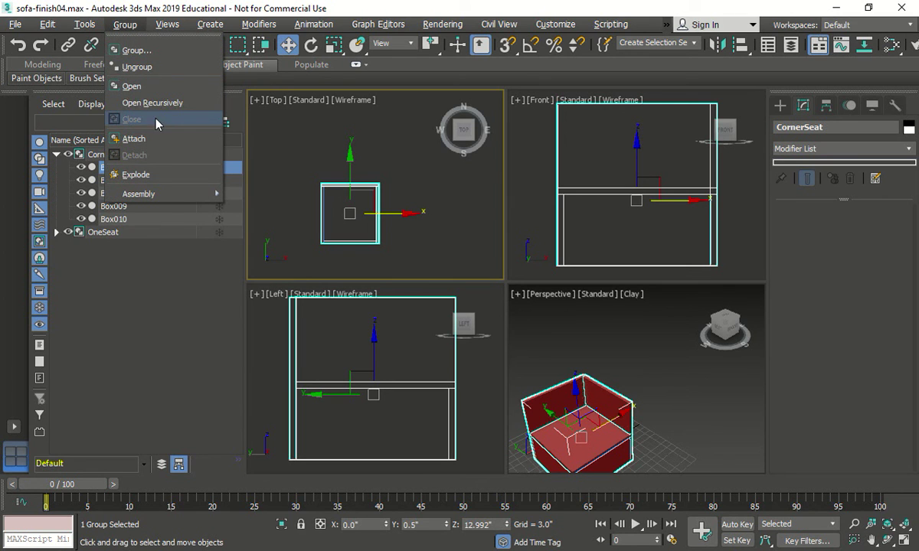
pyautogui.click(138, 86)
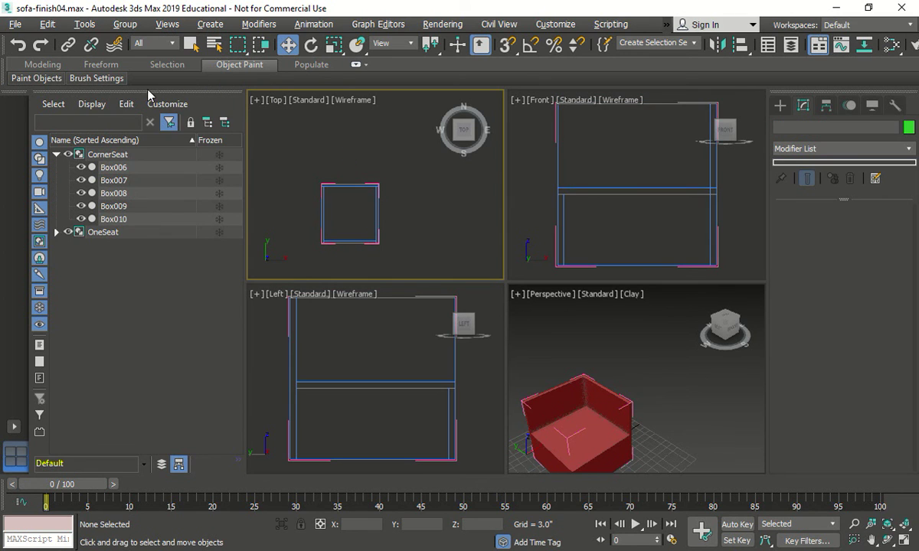
pyautogui.click(561, 396)
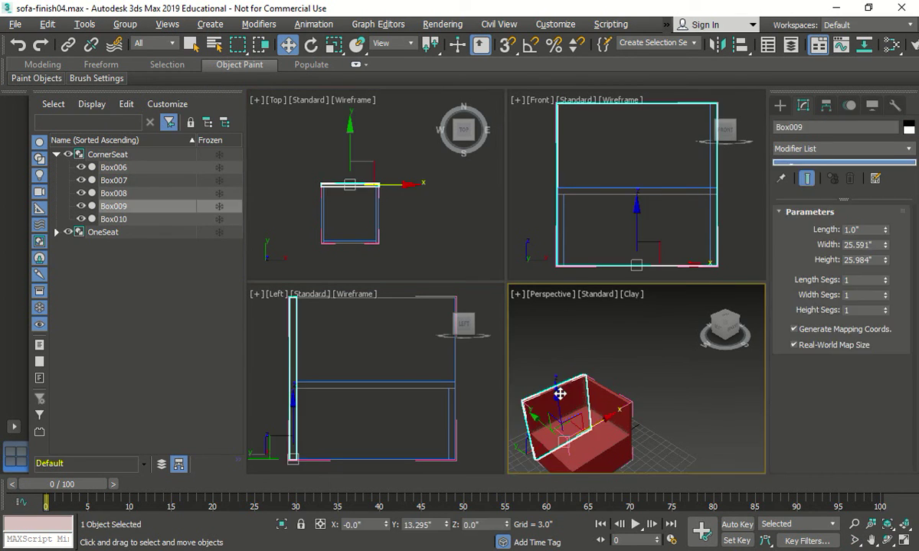
pyautogui.doubleClick(875, 245)
pyautogui.hotkey('ctrl', 'c')
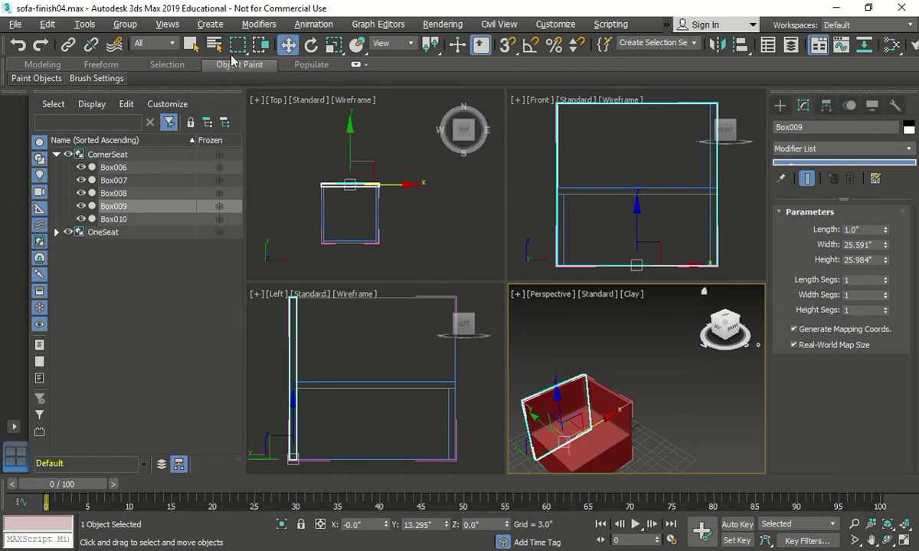
pyautogui.click(120, 29)
pyautogui.click(136, 119)
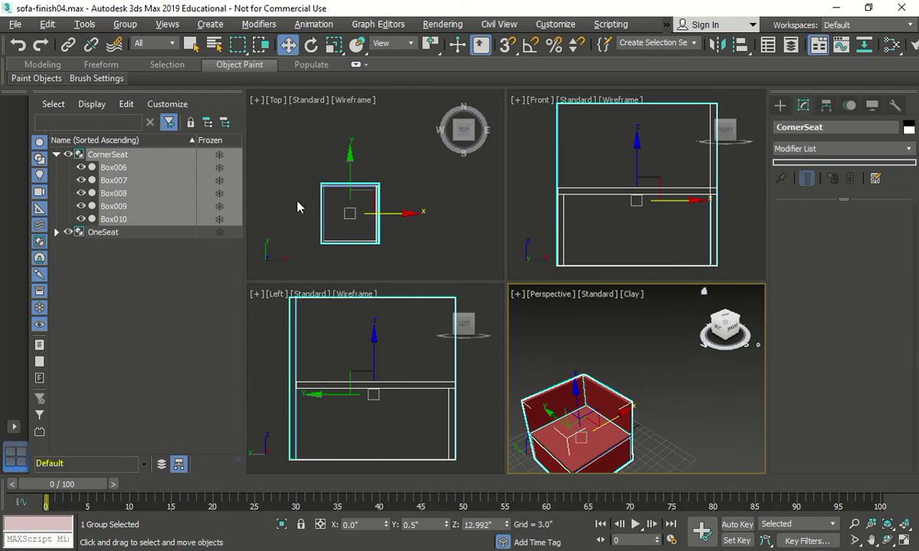
# Place the CornerSeat group beside OneSeat at absolute X 25.591", using the copied panel width, and Y 0
pyautogui.click(153, 237)
pyautogui.click(111, 155)
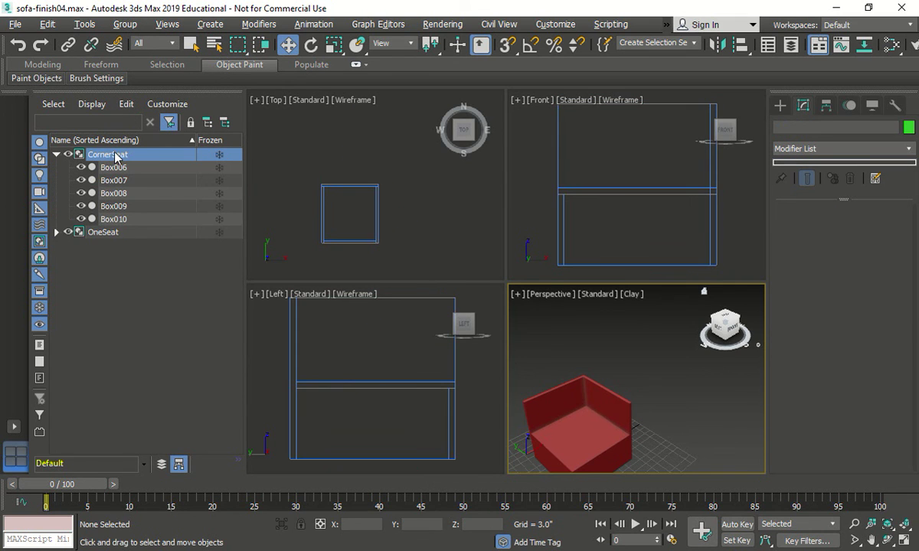
pyautogui.rightClick(285, 46)
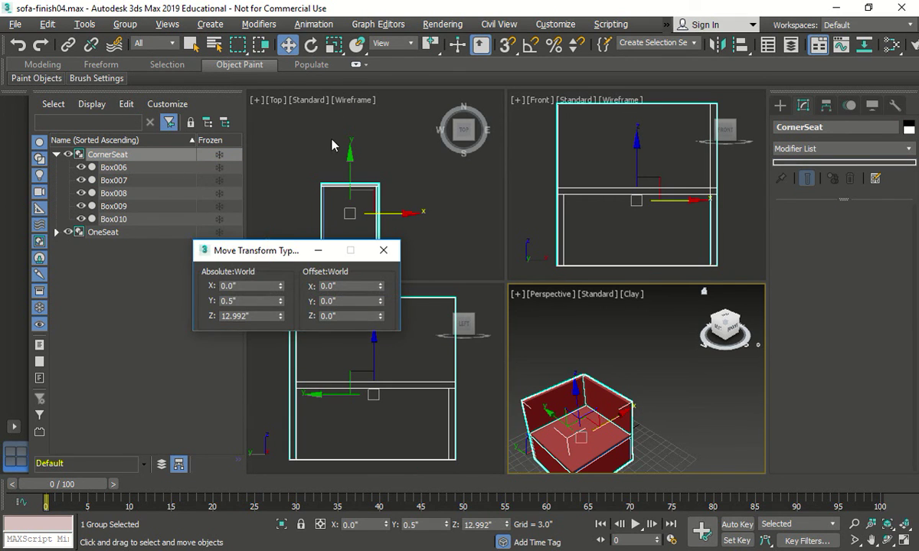
pyautogui.doubleClick(256, 286)
pyautogui.moveTo(241, 302); pyautogui.dragTo(179, 303)
pyautogui.moveTo(246, 288); pyautogui.dragTo(187, 286)
pyautogui.hotkey('ctrl', 'v')
pyautogui.doubleClick(256, 300)
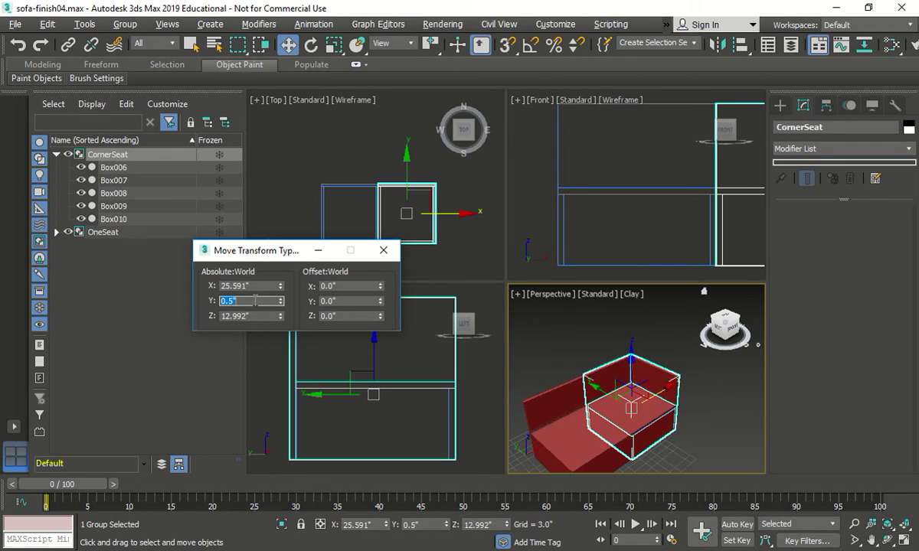
pyautogui.write('0')
pyautogui.press('Return')
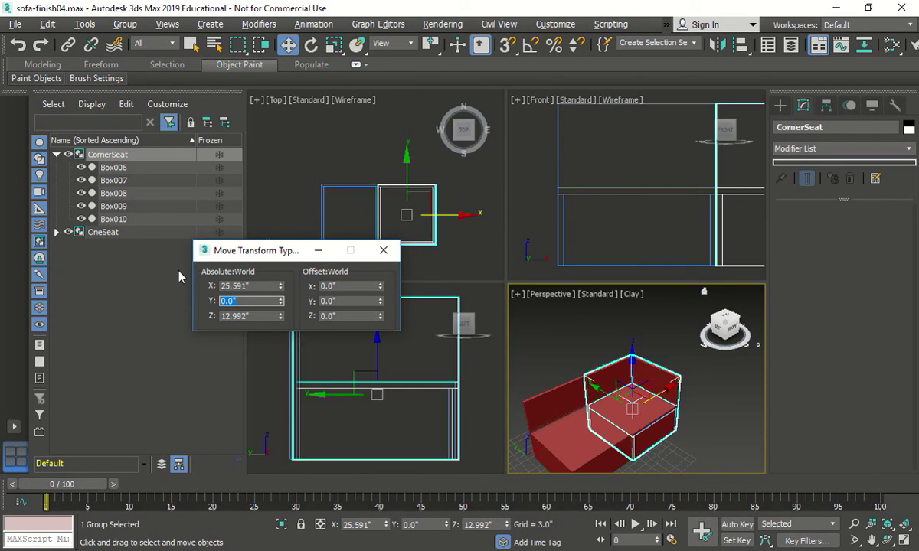
pyautogui.click(383, 250)
pyautogui.click(441, 260)
# Align the OneSeat group with the CornerSeat's back edge by setting OneSeat's absolute Y position to 0
pyautogui.scroll(3, 369, 156)
pyautogui.scroll(-1, 352, 173)
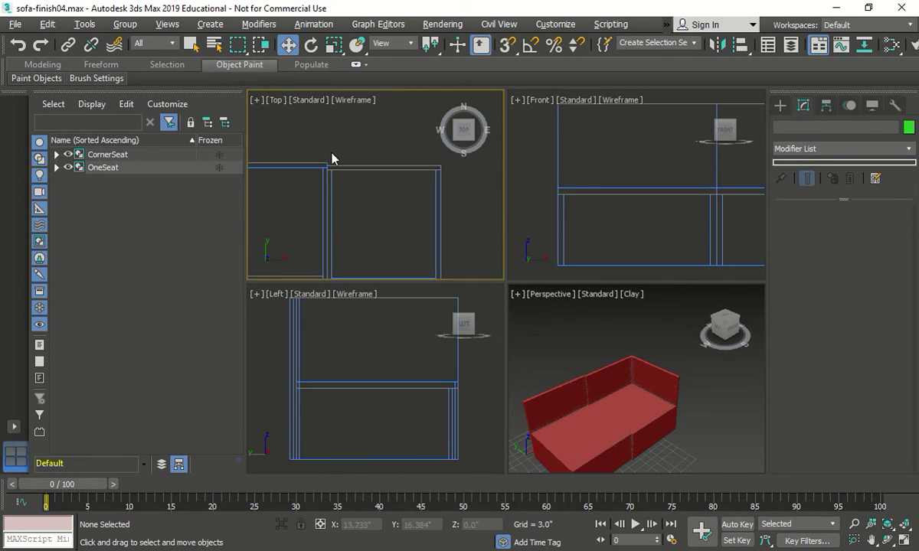
pyautogui.scroll(-2, 332, 158)
pyautogui.click(291, 158)
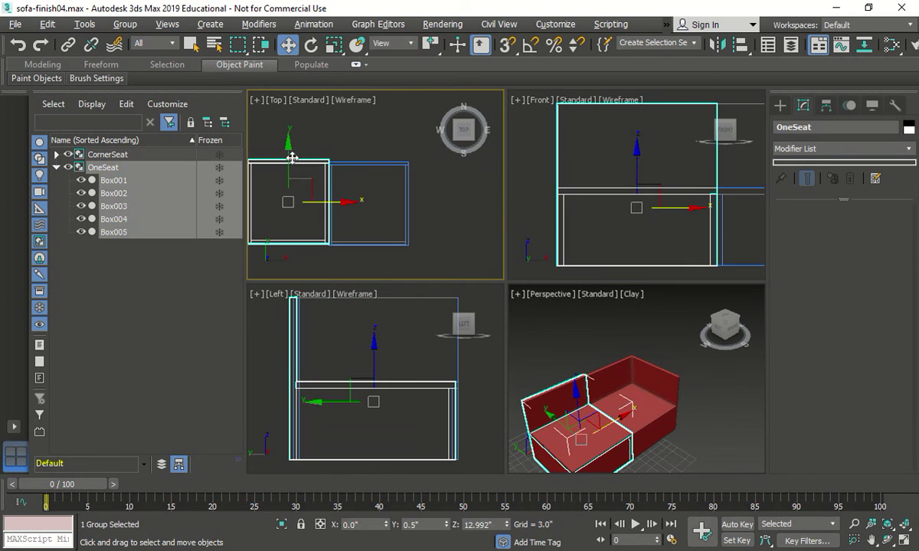
pyautogui.click(122, 155)
pyautogui.rightClick(288, 44)
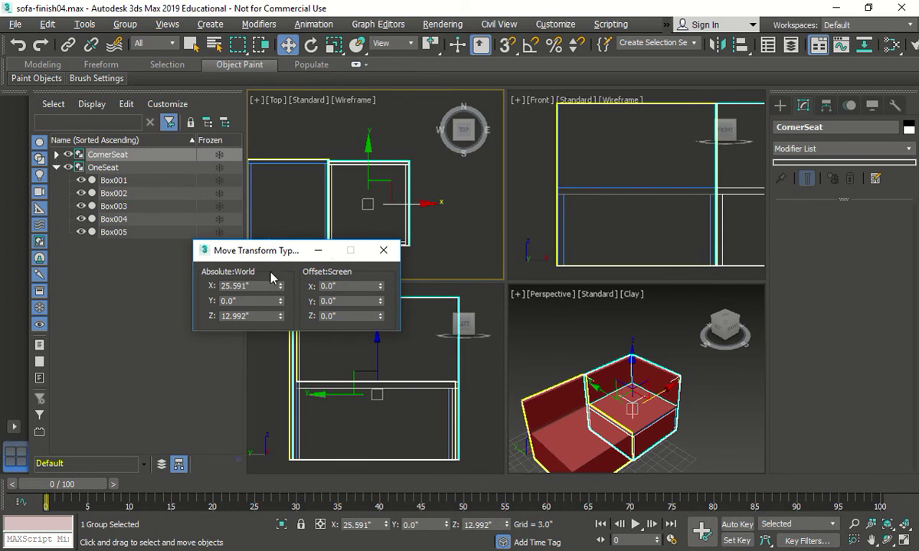
pyautogui.click(113, 167)
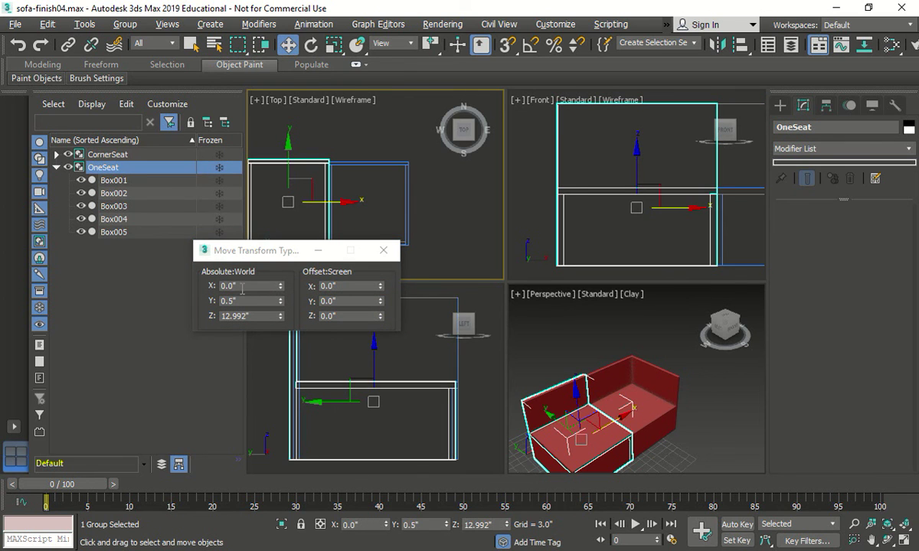
pyautogui.press('Tab')
pyautogui.write('0')
pyautogui.press('Return')
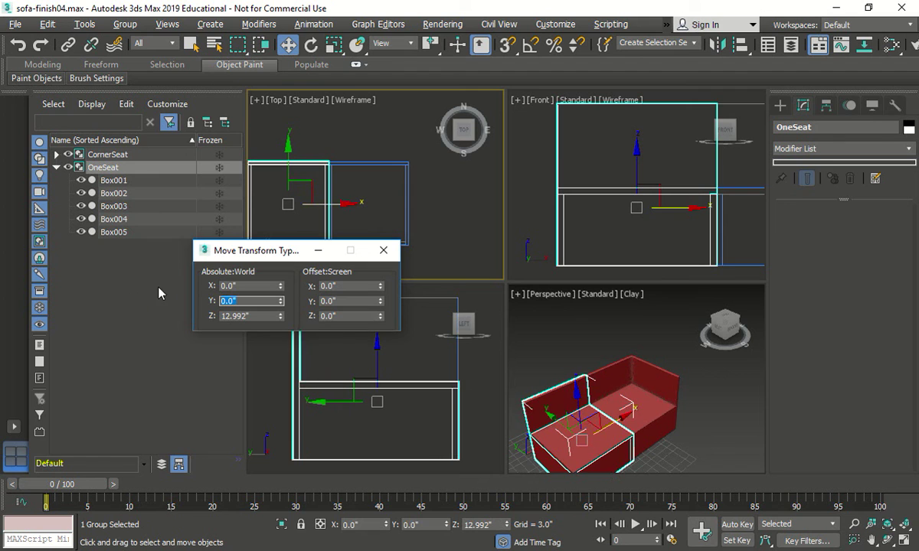
pyautogui.click(349, 146)
pyautogui.scroll(5, 335, 160)
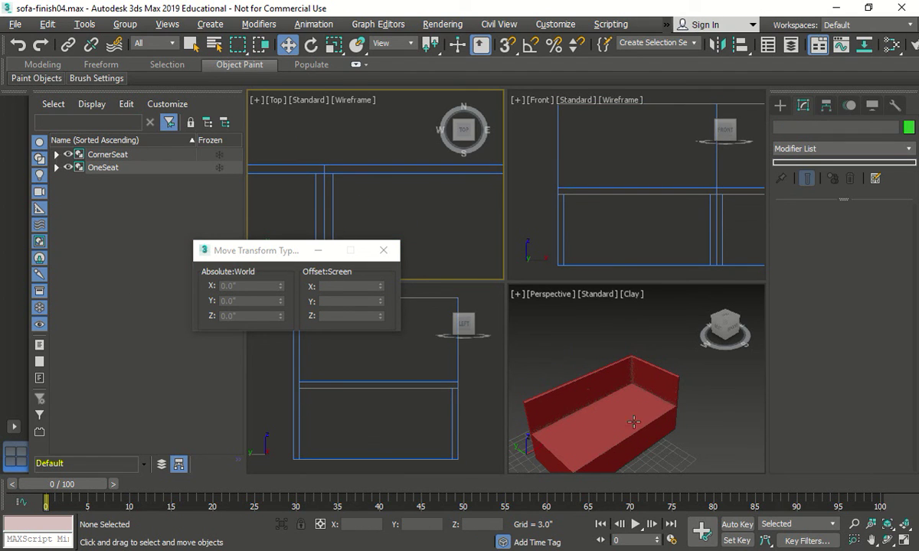
pyautogui.scroll(-3, 449, 308)
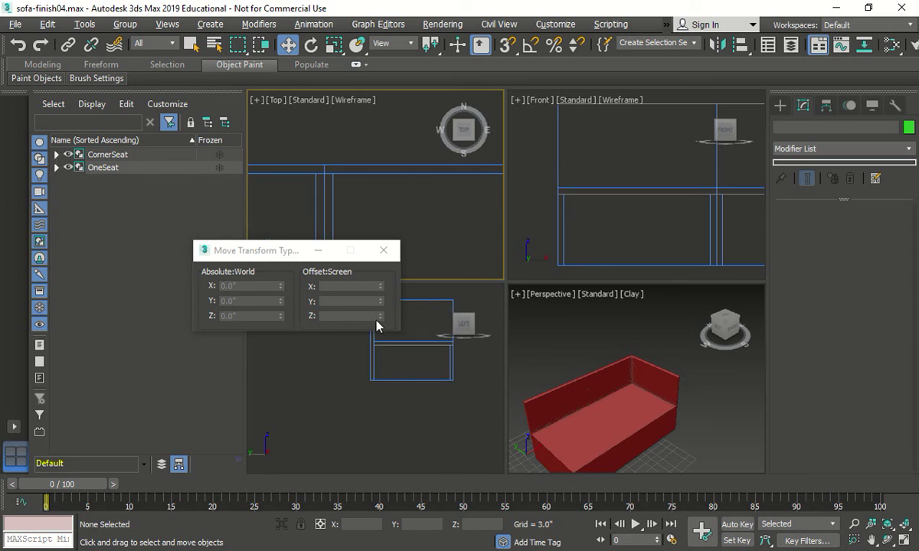
pyautogui.click(384, 250)
pyautogui.scroll(-3, 354, 302)
pyautogui.scroll(3, 388, 299)
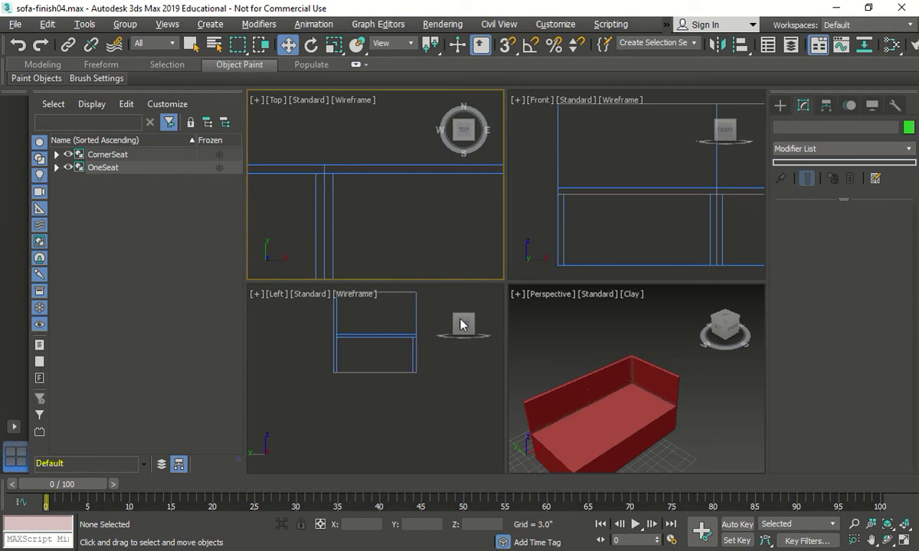
pyautogui.scroll(-5, 389, 230)
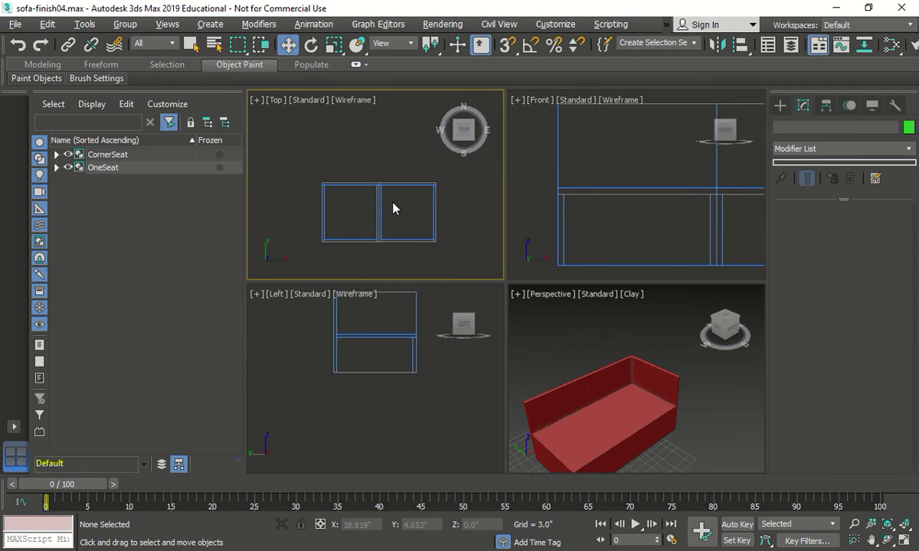
pyautogui.click(390, 182)
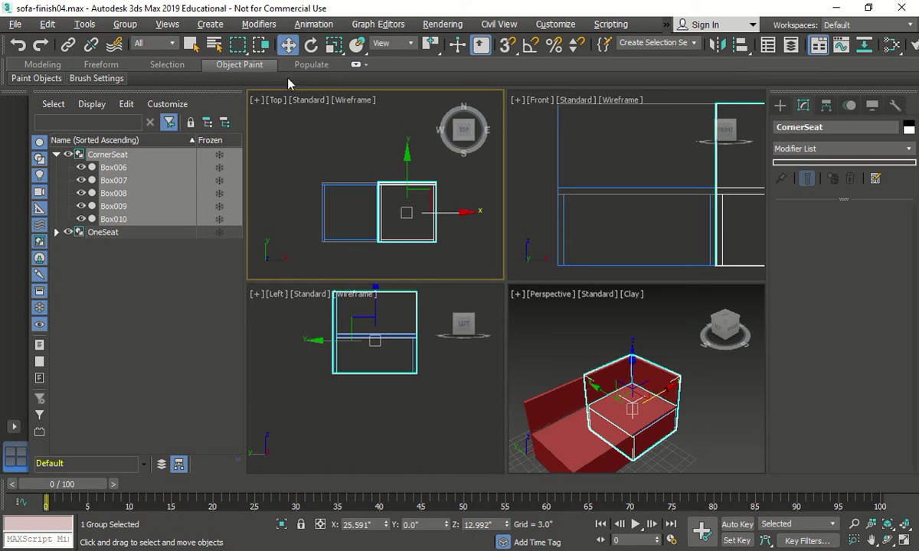
pyautogui.click(47, 24)
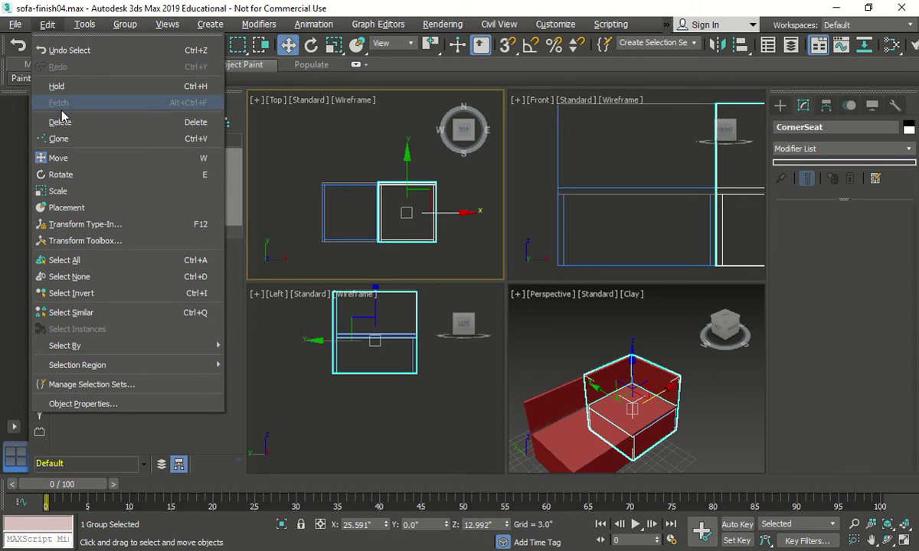
pyautogui.click(85, 24)
pyautogui.click(126, 271)
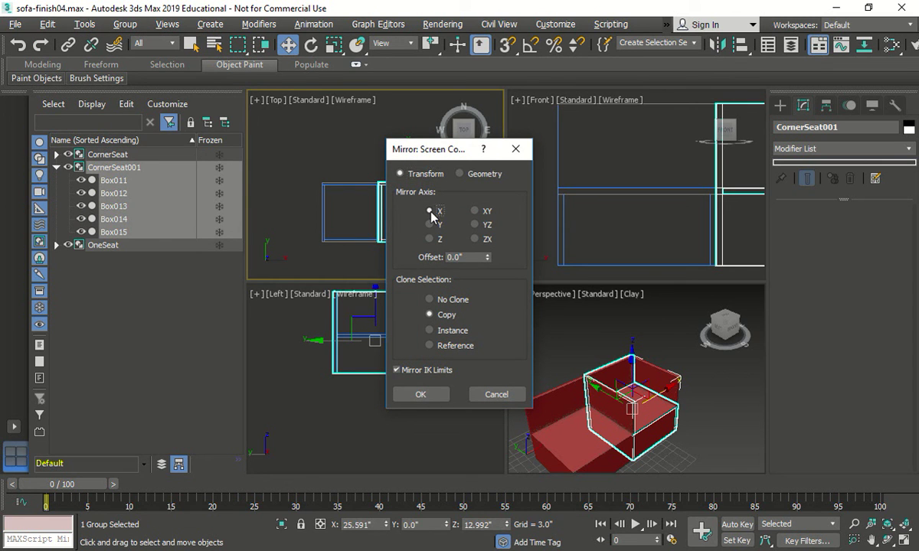
pyautogui.moveTo(470, 257); pyautogui.dragTo(373, 261)
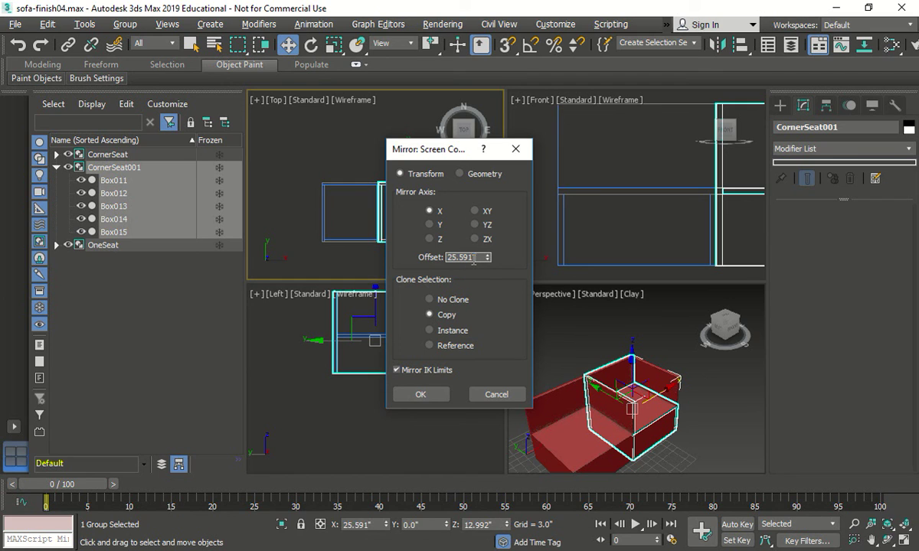
pyautogui.moveTo(476, 257); pyautogui.dragTo(402, 257)
pyautogui.hotkey('ctrl', 'c')
pyautogui.write('/2')
pyautogui.press('Return')
pyautogui.click(490, 394)
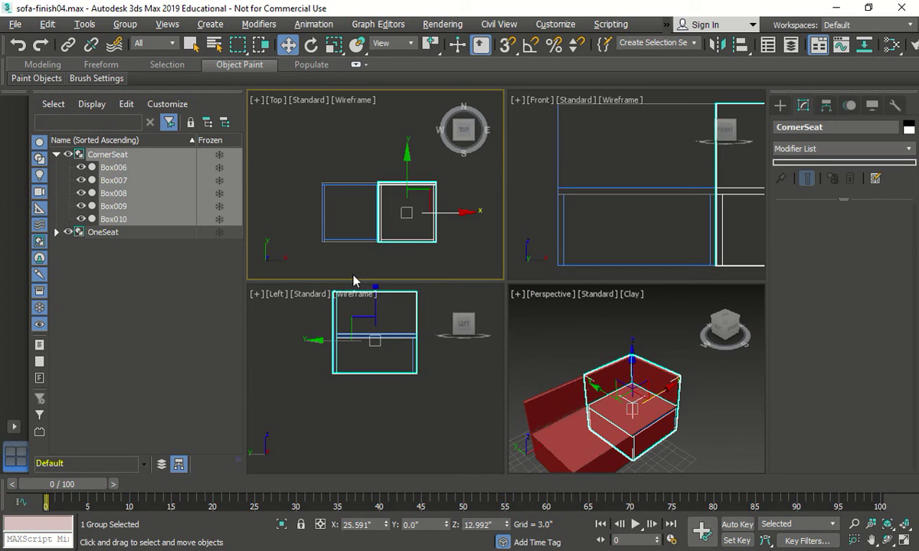
pyautogui.click(391, 264)
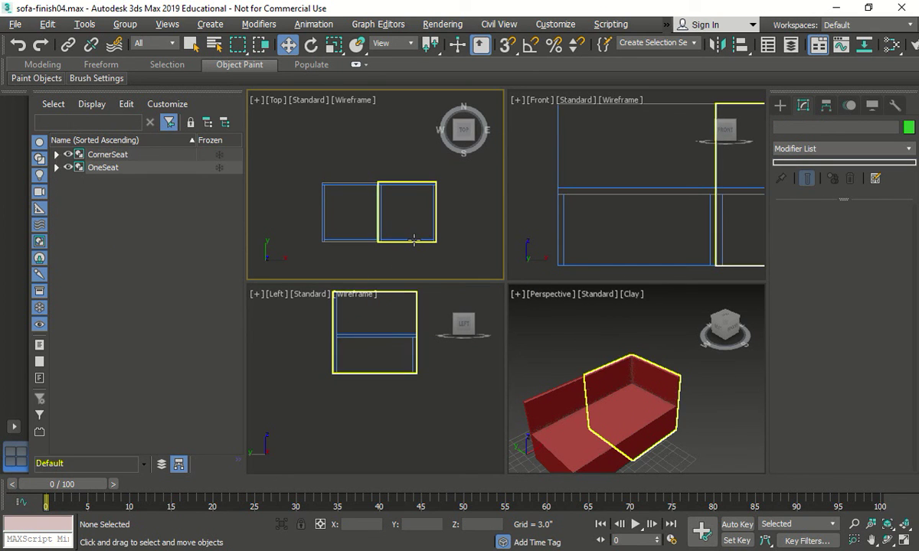
pyautogui.click(413, 240)
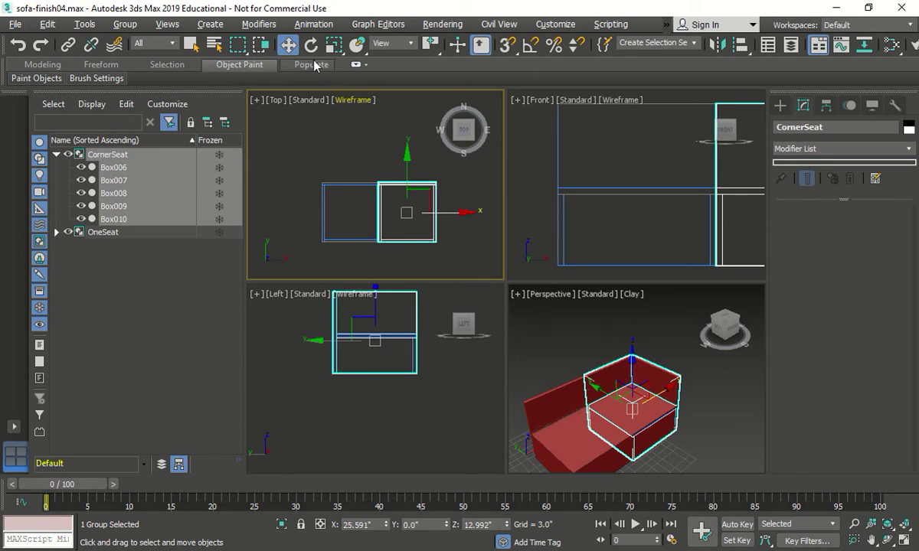
pyautogui.click(84, 23)
pyautogui.click(140, 282)
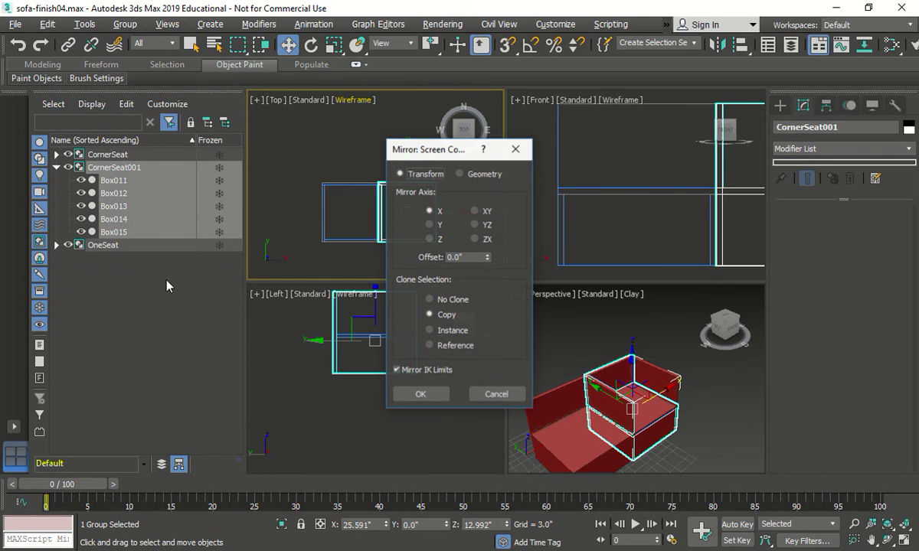
pyautogui.moveTo(418, 145); pyautogui.dragTo(525, 126)
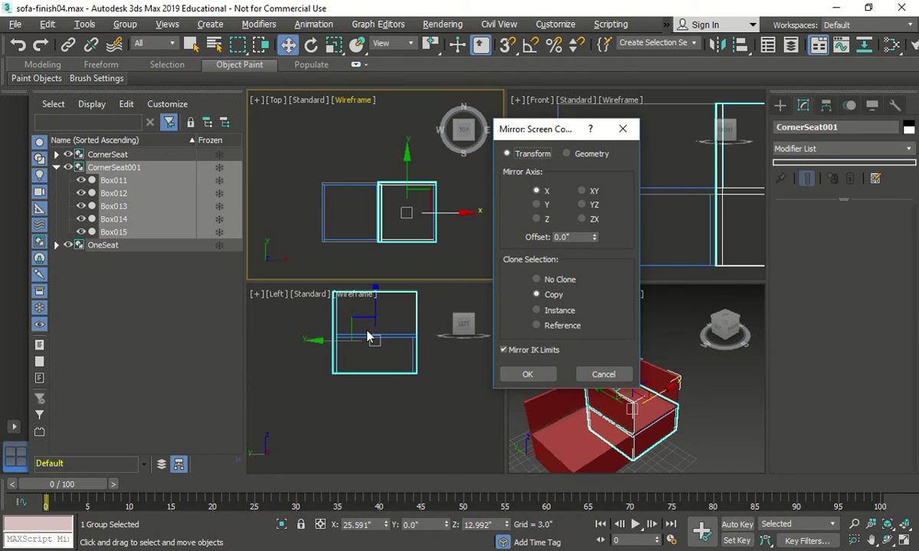
pyautogui.press('Escape')
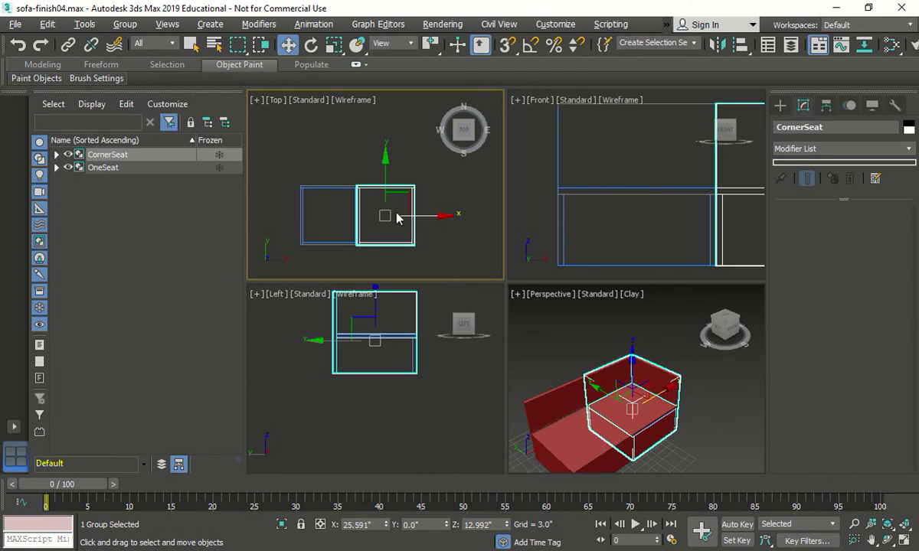
# Mirror the CornerSeat group across the X axis as a copy, with an offset of -25.591"
pyautogui.click(83, 24)
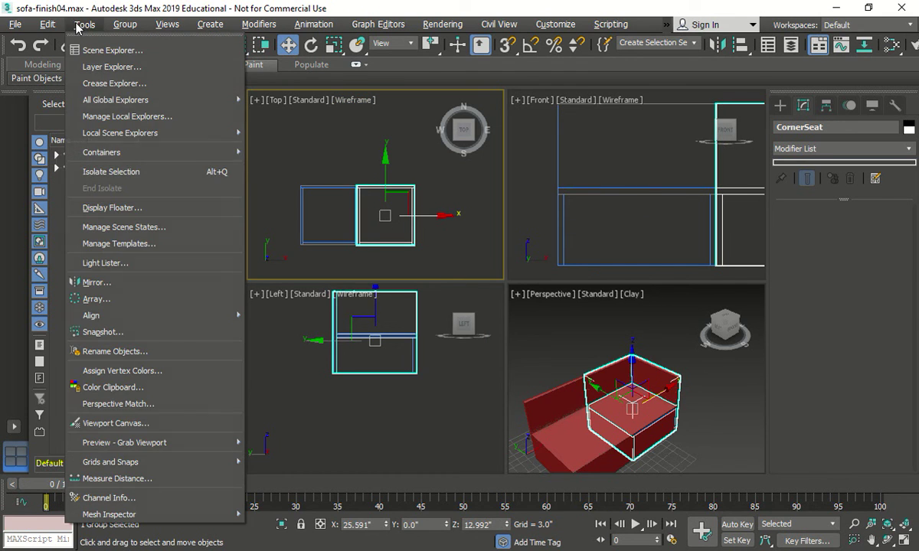
pyautogui.click(142, 298)
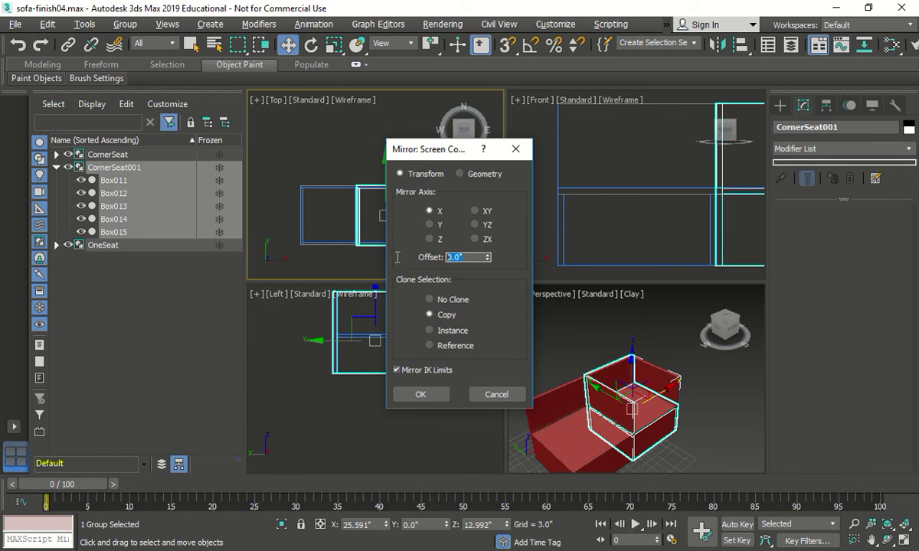
pyautogui.hotkey('ctrl', 'v')
pyautogui.write('-')
pyautogui.click(420, 395)
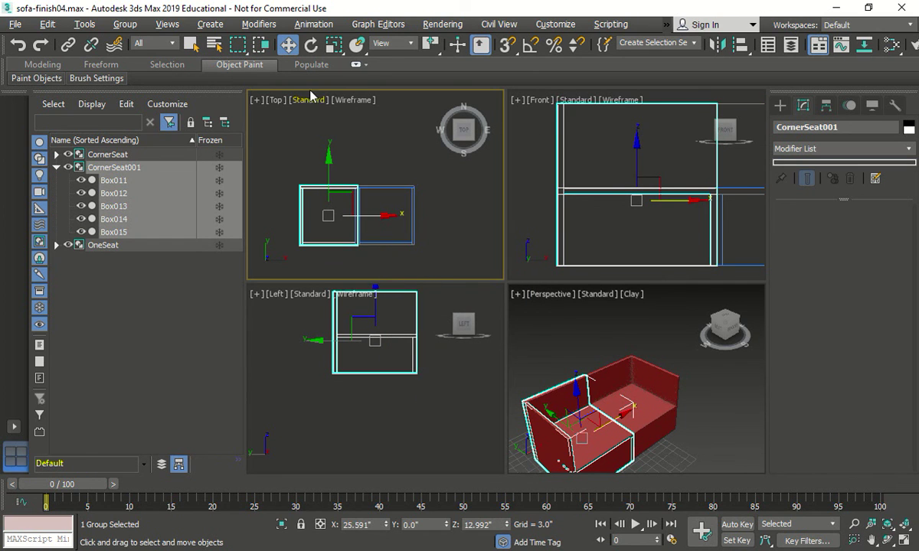
# Place the mirrored corner seat on the other side of OneSeat by setting its absolute X position to -25.591"
pyautogui.rightClick(288, 44)
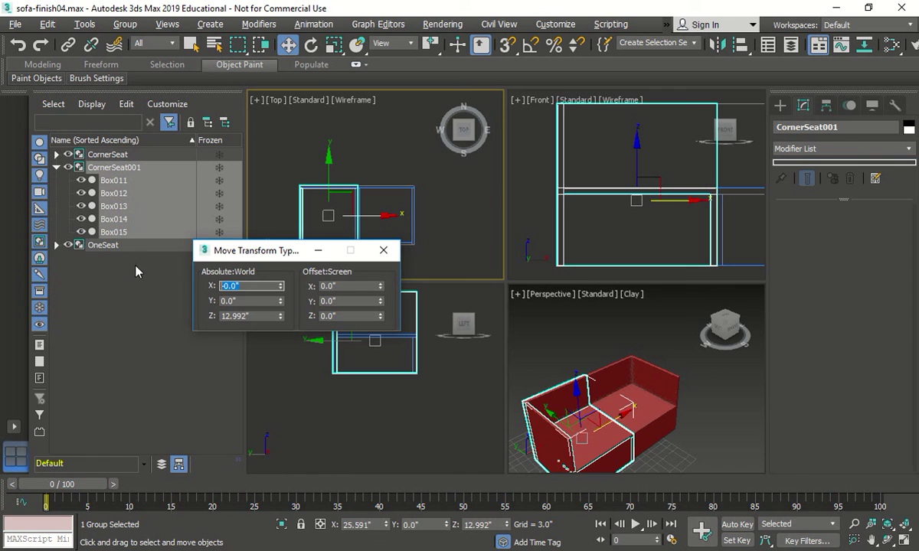
pyautogui.write('-25.591')
pyautogui.press('Return')
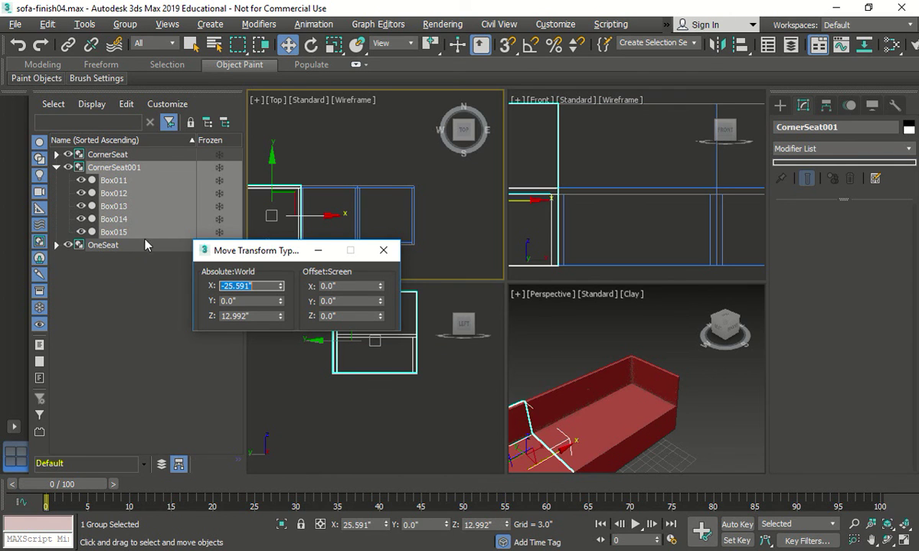
pyautogui.click(382, 251)
pyautogui.click(397, 185)
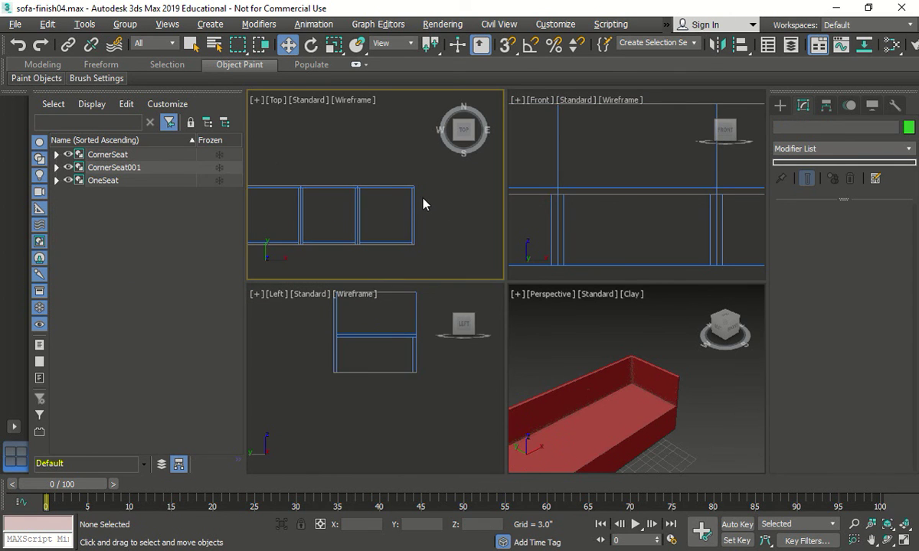
# Group the two corner seats and OneSeat together under the name Complete Sofa
pyautogui.scroll(2, 350, 203)
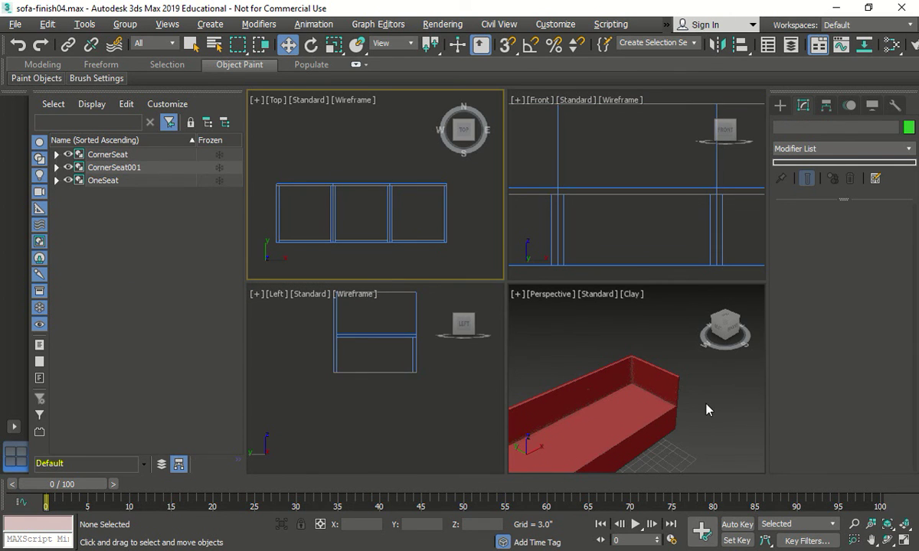
pyautogui.moveTo(706, 410); pyautogui.dragTo(738, 366, button='middle')
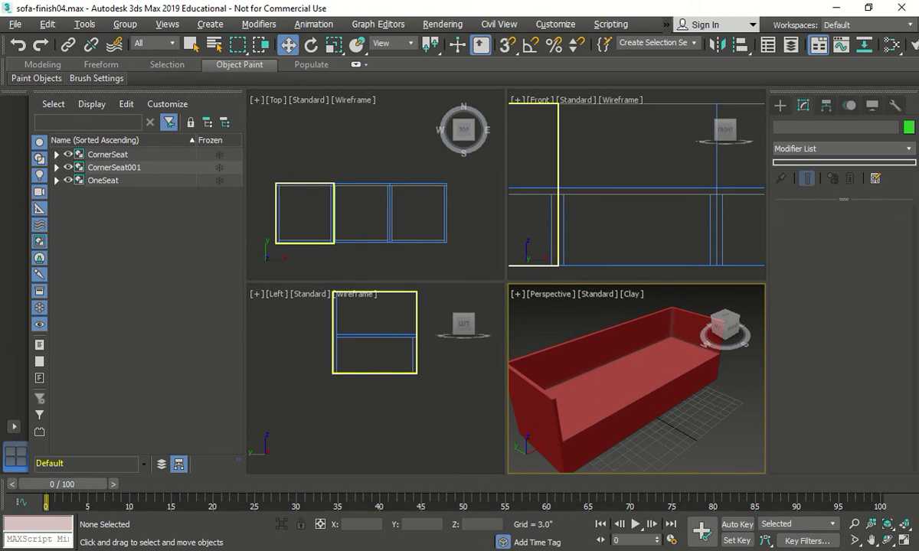
pyautogui.click(455, 254)
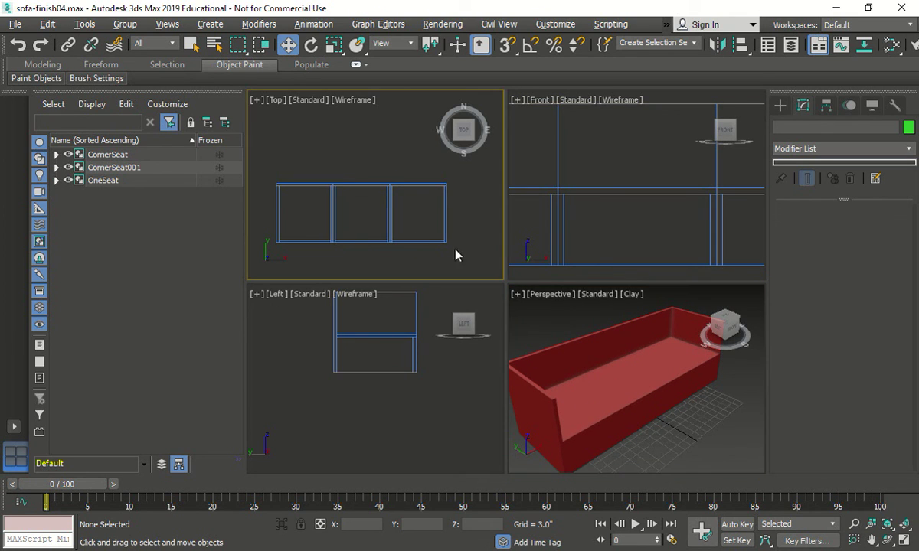
pyautogui.moveTo(457, 244); pyautogui.dragTo(254, 145)
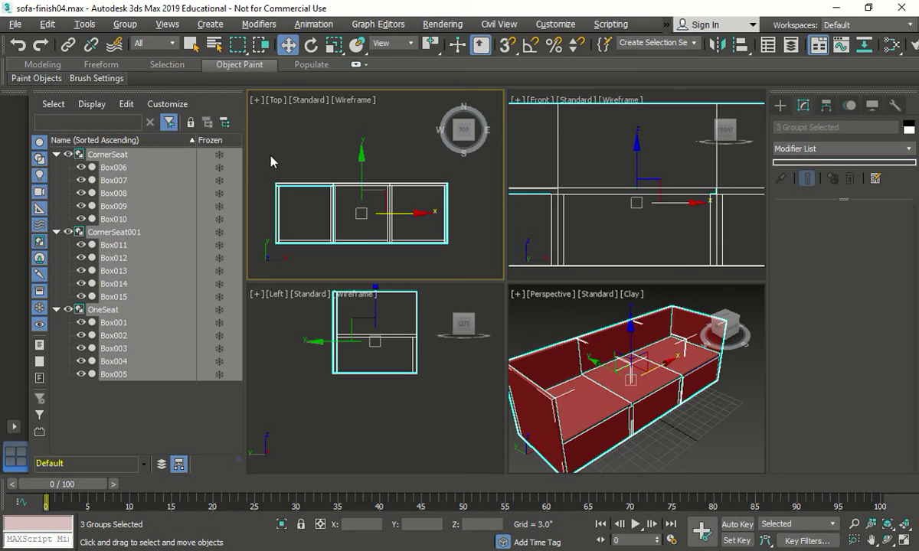
pyautogui.click(75, 26)
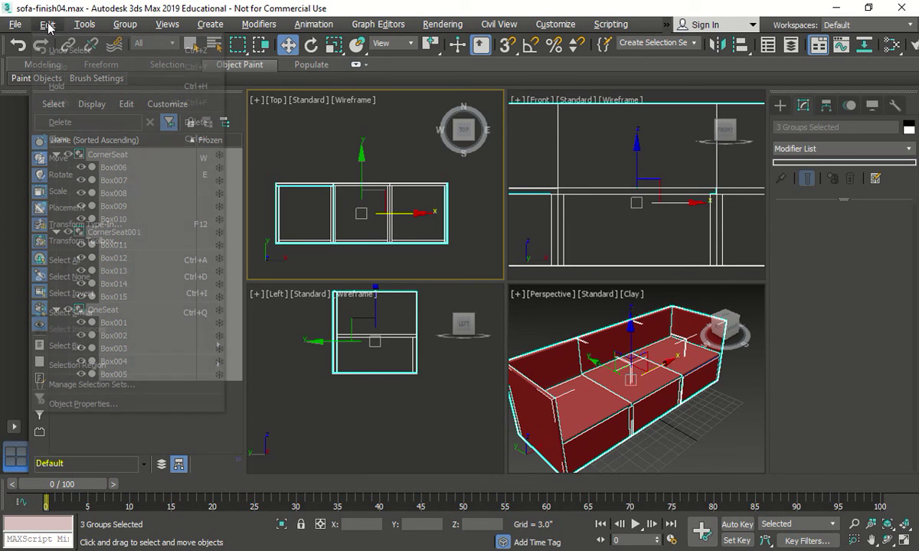
pyautogui.moveTo(126, 25)
pyautogui.click(112, 48)
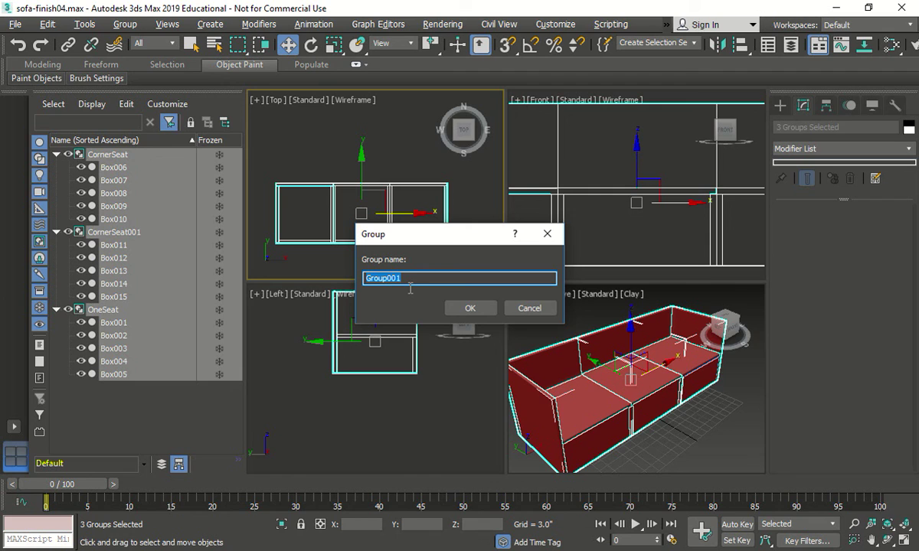
pyautogui.write('COm')
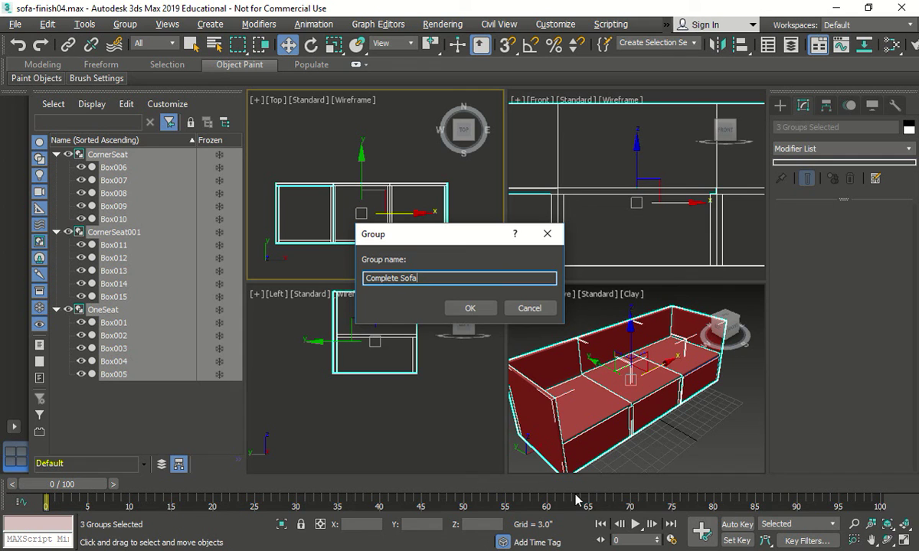
pyautogui.click(470, 308)
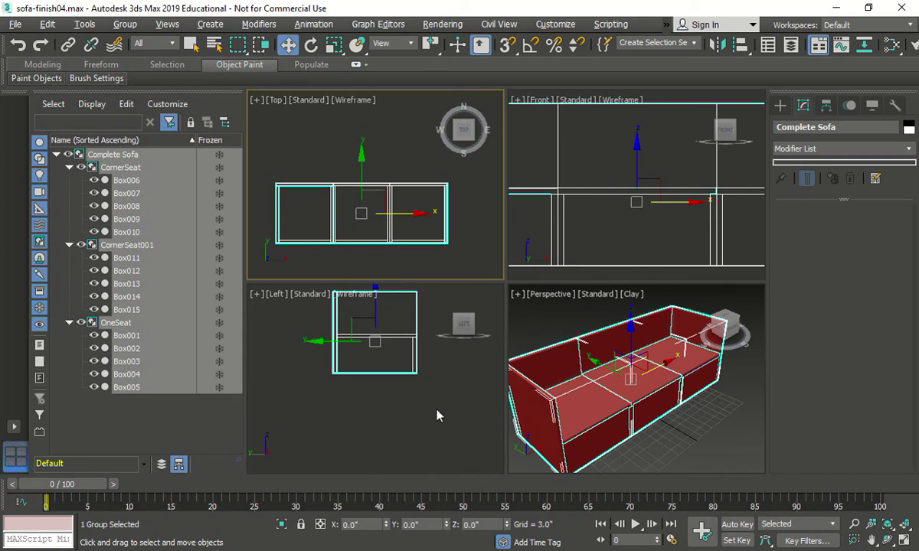
# Clone the Complete Sofa group as one copy about 84.4" along X, named Complete Sofa02
pyautogui.click(437, 412)
pyautogui.scroll(-5, 375, 203)
pyautogui.click(372, 206)
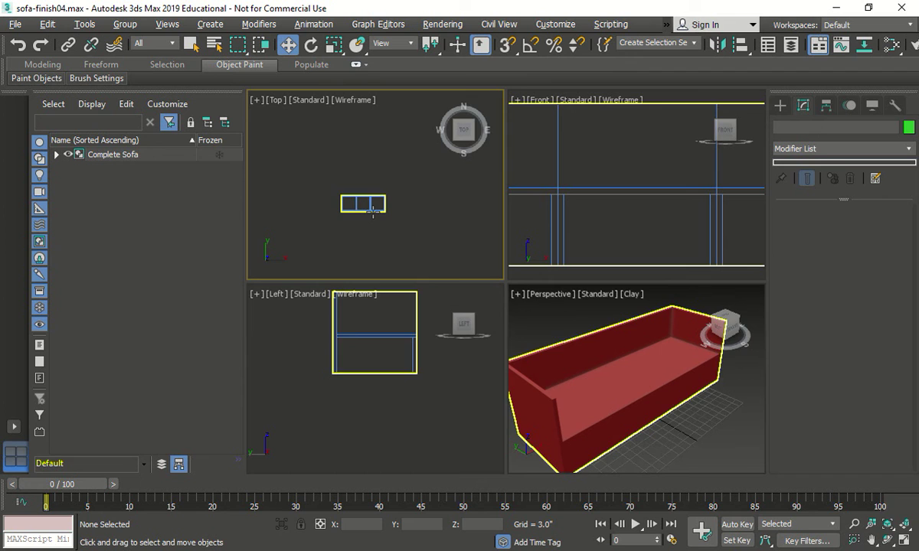
pyautogui.click(380, 204)
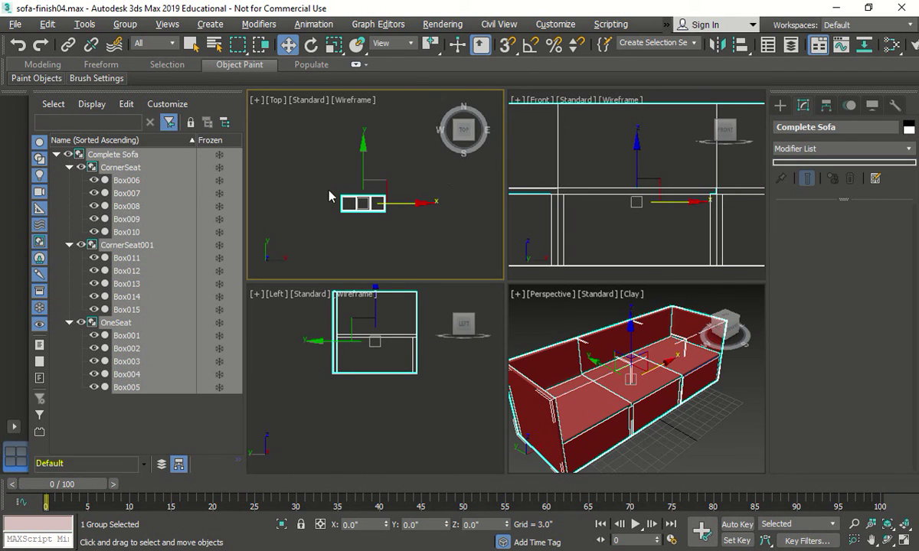
pyautogui.keyDown('shift'); pyautogui.moveTo(420, 202); pyautogui.dragTo(468, 202); pyautogui.keyUp('shift')
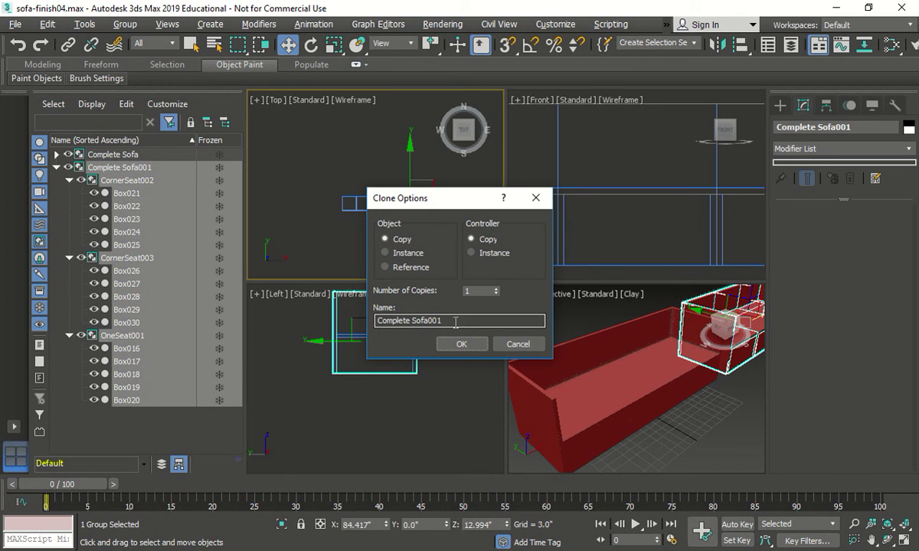
pyautogui.press('BackSpace')
pyautogui.press('BackSpace')
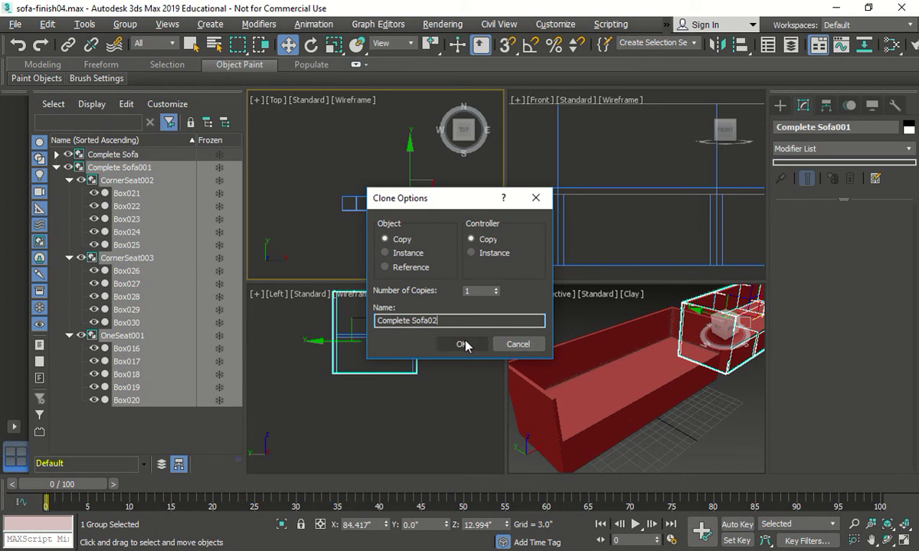
pyautogui.click(463, 344)
pyautogui.click(444, 245)
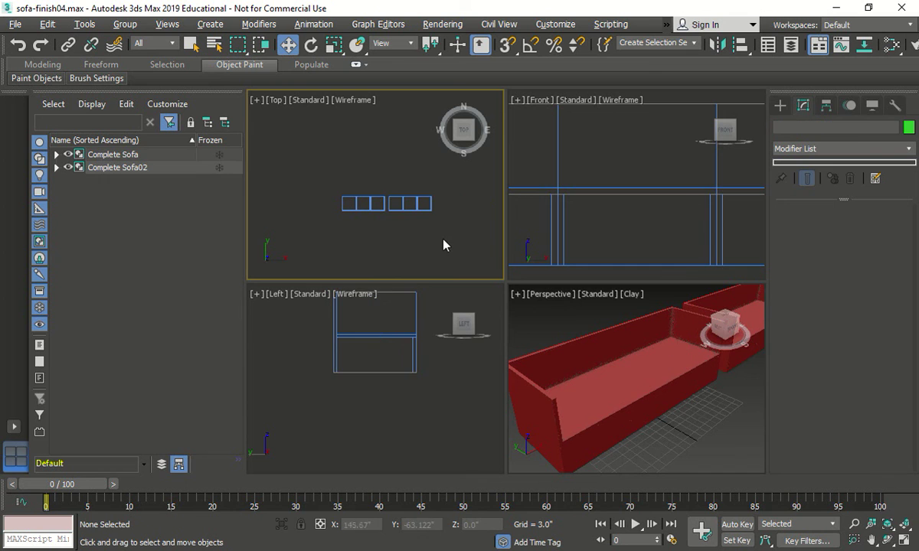
# Try rotating the Complete Sofa02 group freehand about Z by roughly -49° in the Top viewport, and undo the rotation
pyautogui.click(411, 203)
pyautogui.click(309, 46)
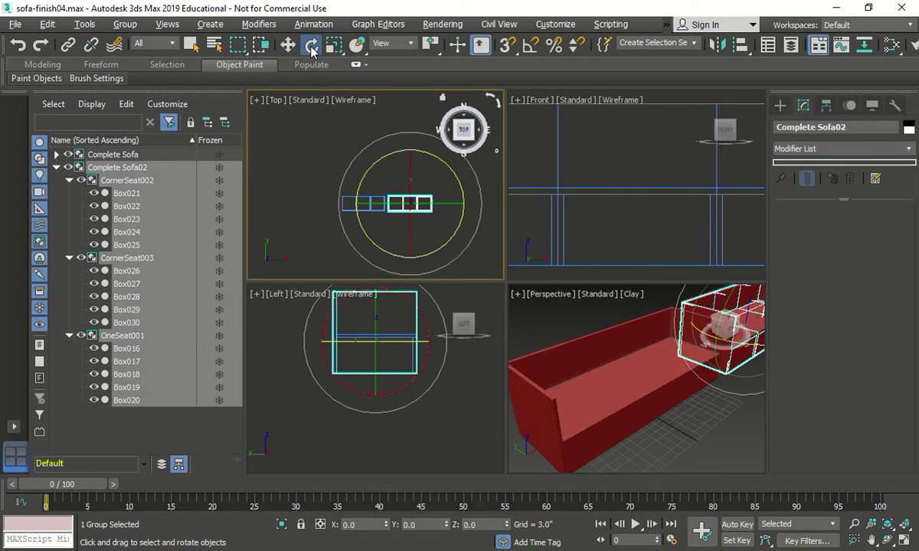
pyautogui.rightClick(310, 46)
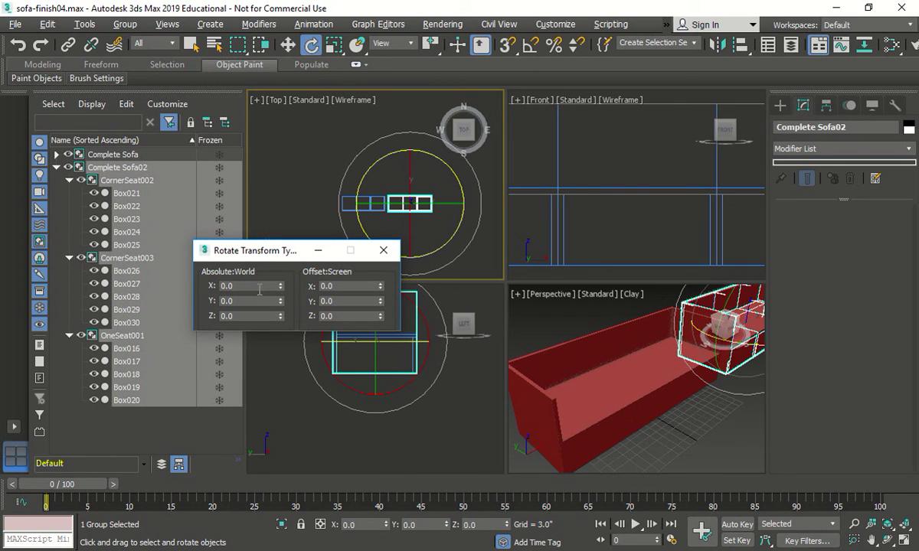
pyautogui.moveTo(260, 288); pyautogui.dragTo(213, 287)
pyautogui.click(382, 250)
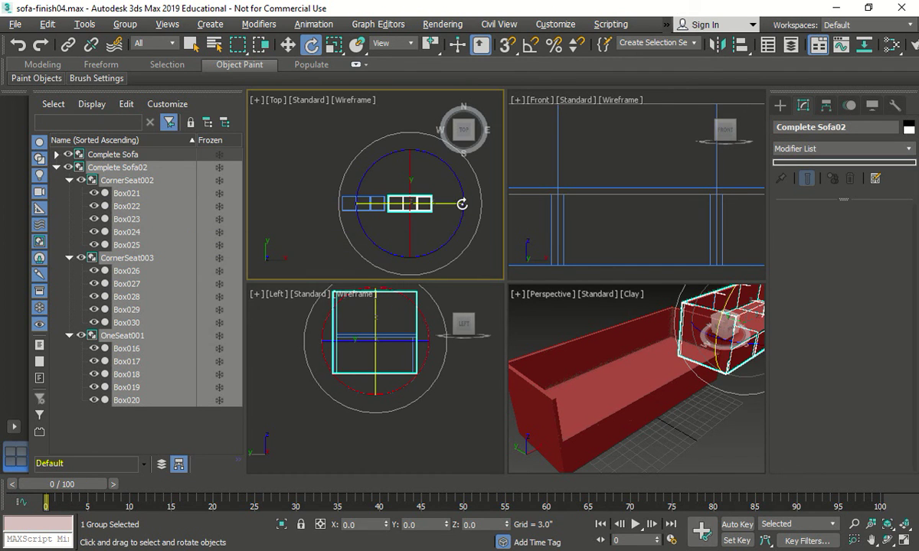
pyautogui.moveTo(464, 200); pyautogui.dragTo(448, 235)
pyautogui.moveTo(444, 150); pyautogui.dragTo(469, 262)
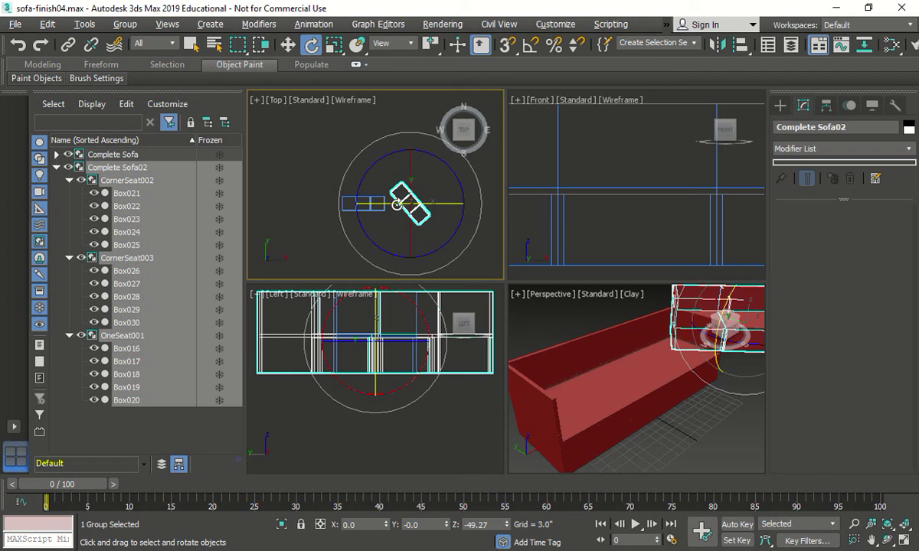
pyautogui.hotkey('ctrl', 'z')
# Try rotating the Complete Sofa02 group to an absolute Y angle of 45°, and return the Y angle to 0
pyautogui.rightClick(311, 45)
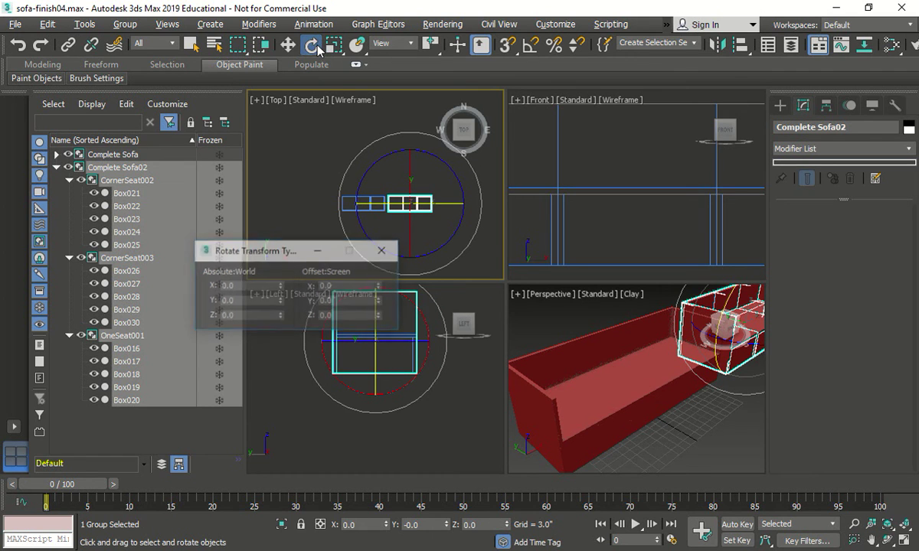
pyautogui.doubleClick(241, 300)
pyautogui.write('45')
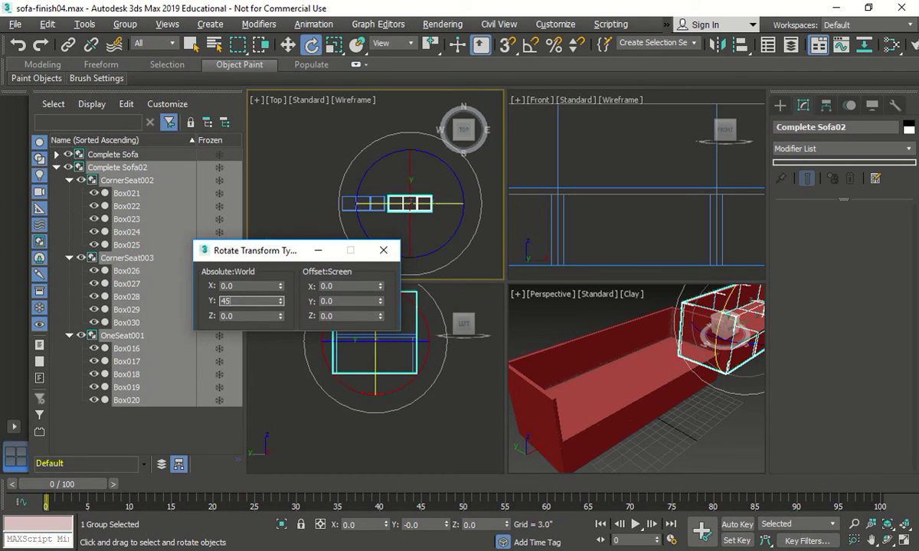
pyautogui.press('Return')
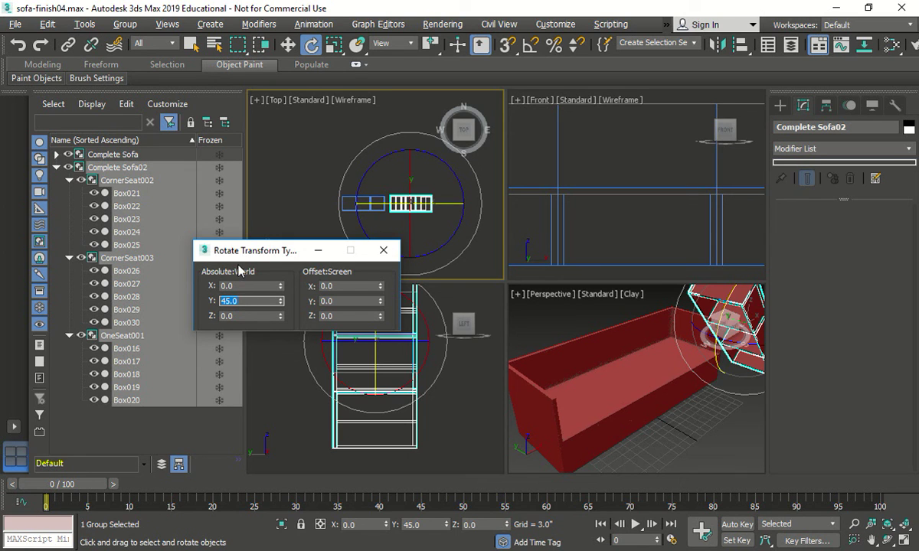
pyautogui.write('0')
pyautogui.press('Return')
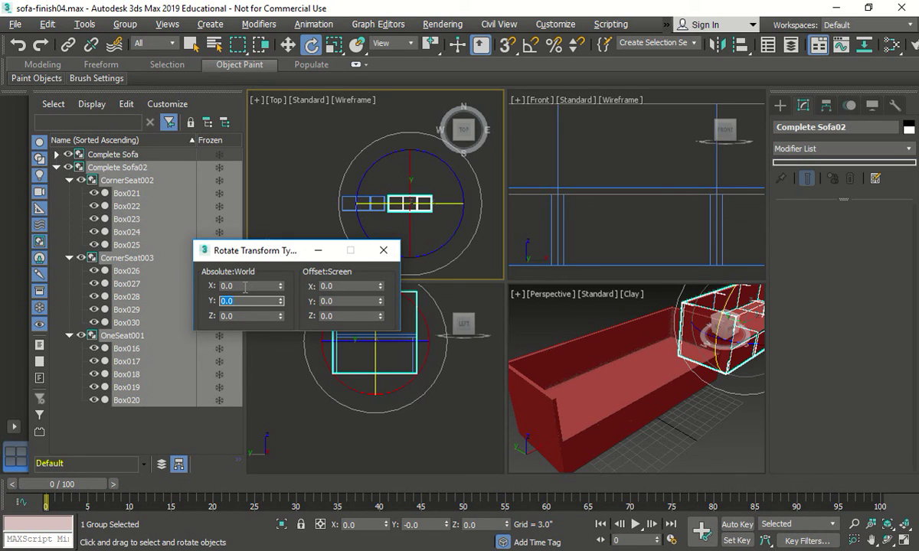
# Rotate the Complete Sofa02 group to an absolute Z angle of -45° after trying 45°
pyautogui.doubleClick(245, 315)
pyautogui.write('45')
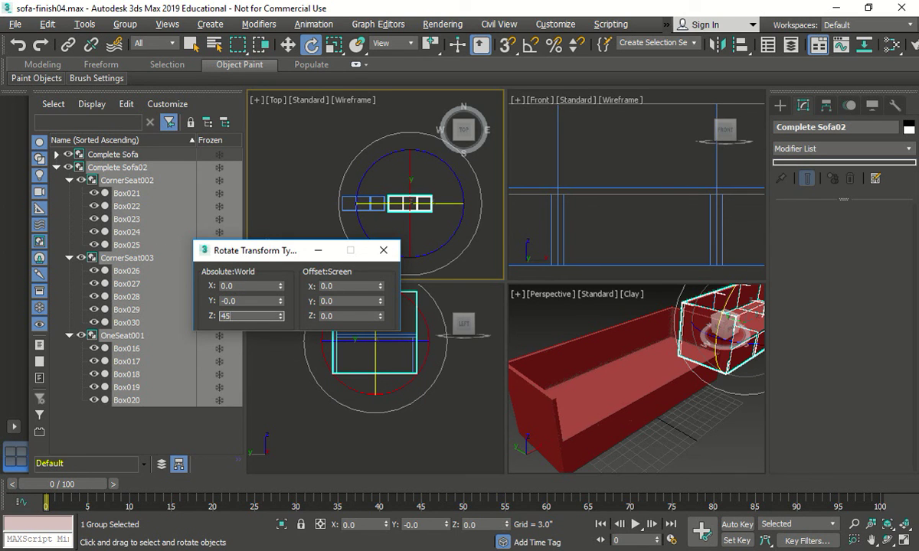
pyautogui.press('Return')
pyautogui.write('-45')
pyautogui.press('Return')
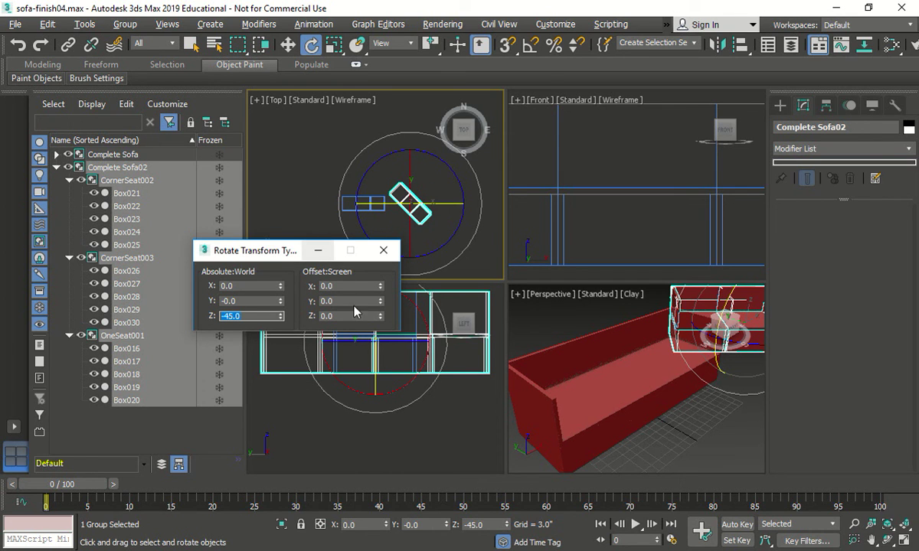
pyautogui.click(383, 250)
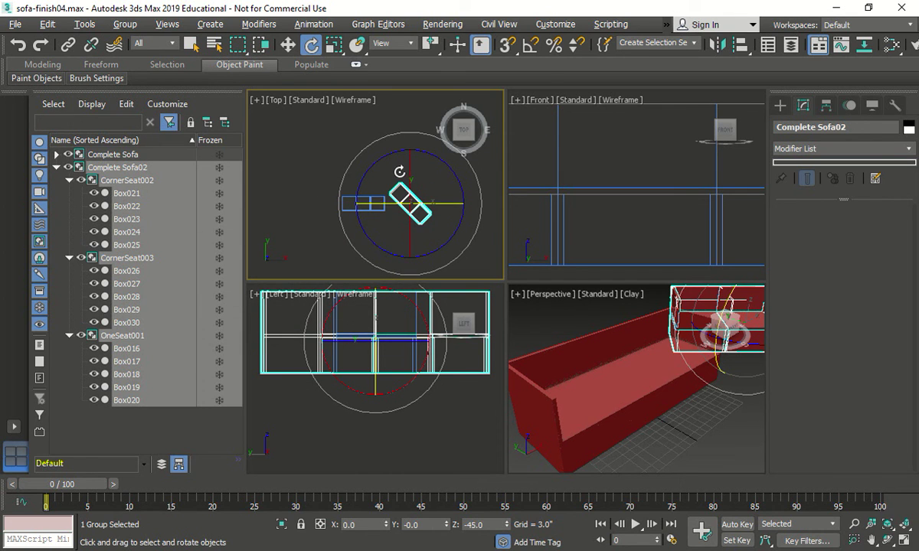
# Rotate the original Complete Sofa group to an absolute Z angle of 45° and clear the selection
pyautogui.click(113, 154)
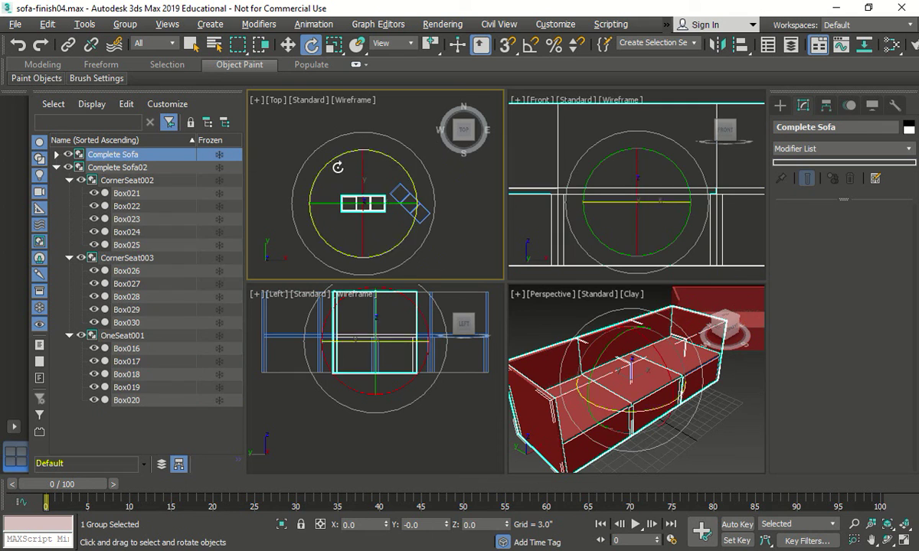
pyautogui.rightClick(309, 46)
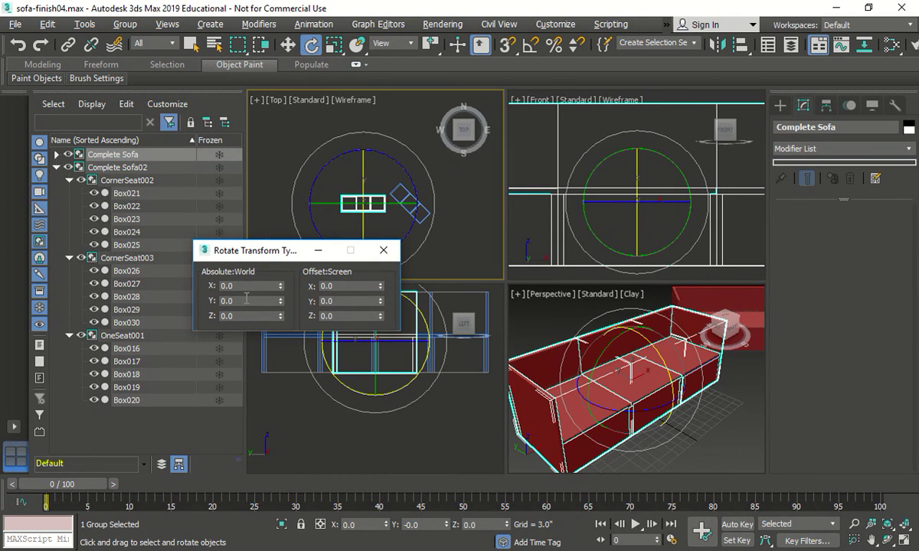
pyautogui.click(237, 302)
pyautogui.press('Tab')
pyautogui.write('45')
pyautogui.press('Return')
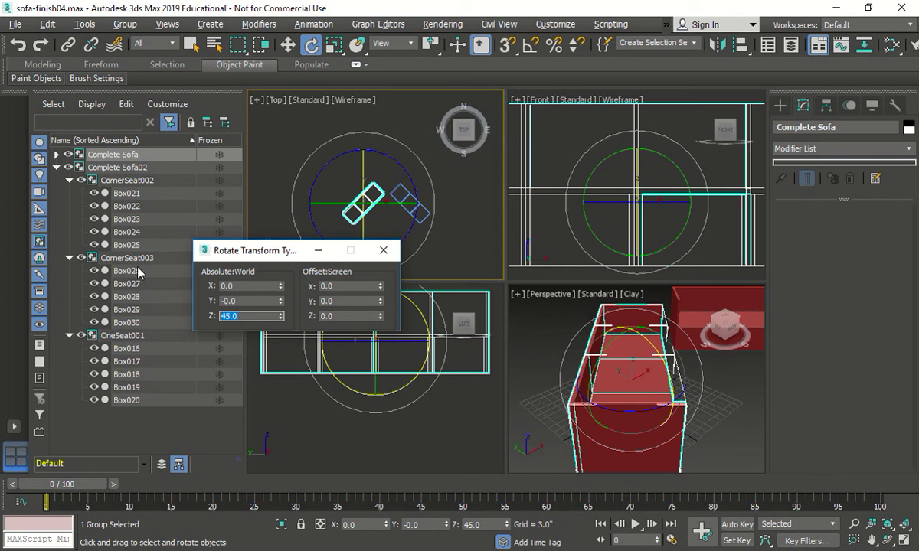
pyautogui.click(382, 250)
pyautogui.click(452, 438)
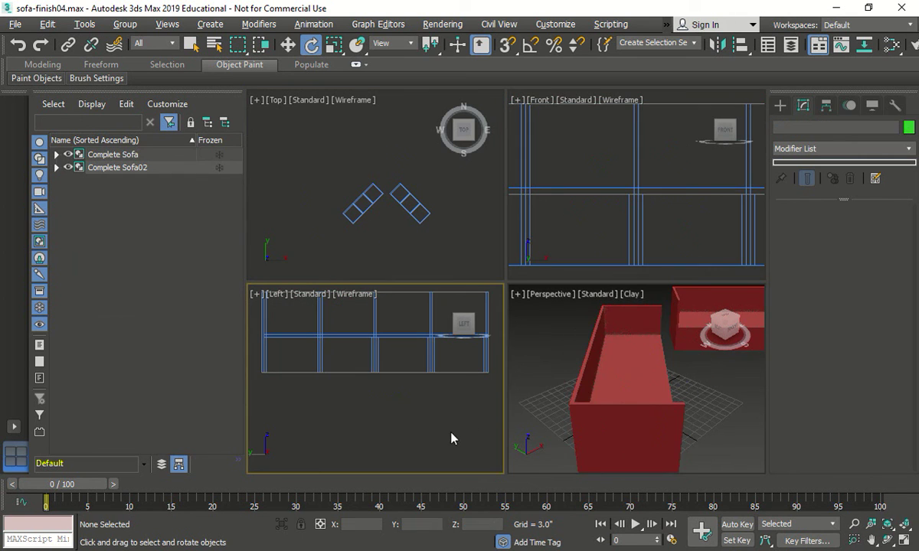
# Maximize the Perspective viewport, frame both sofas in it and hide the grid
pyautogui.scroll(-5, 679, 399)
pyautogui.keyDown('alt'); pyautogui.moveTo(730, 408); pyautogui.dragTo(663, 398, button='middle'); pyautogui.keyUp('alt')
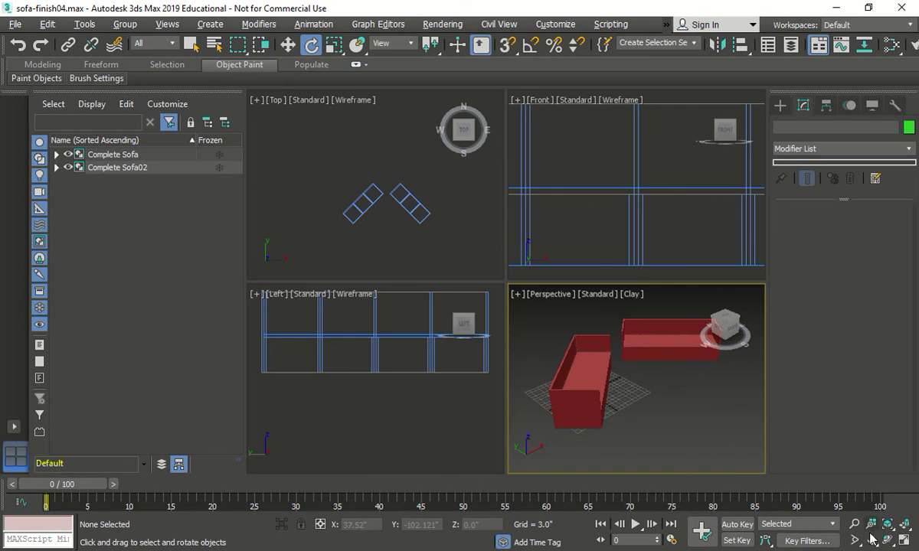
pyautogui.click(904, 541)
pyautogui.scroll(-5, 813, 476)
pyautogui.moveTo(607, 369); pyautogui.dragTo(545, 337, button='middle')
pyautogui.press('g')
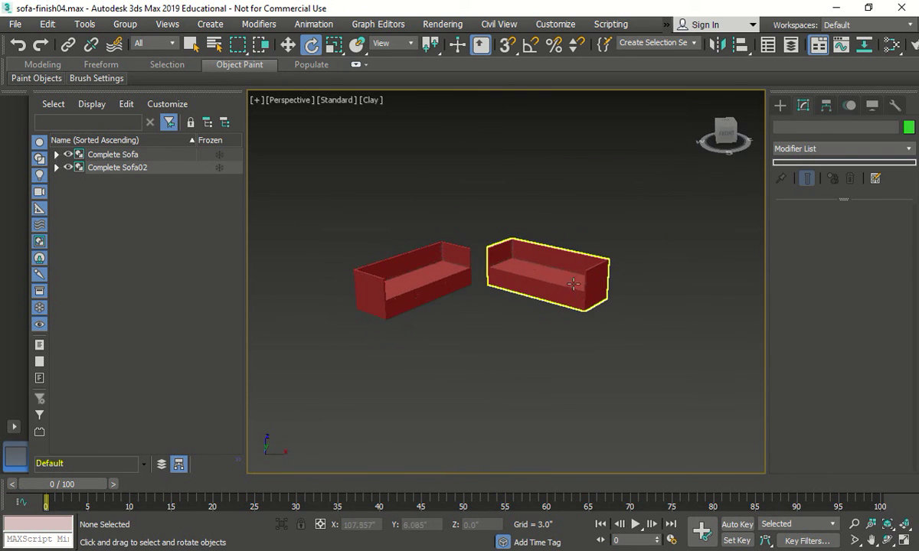
# Expand the Complete Sofa and Complete Sofa02 groups in the scene hierarchy to examine their seat subgroups
pyautogui.click(56, 154)
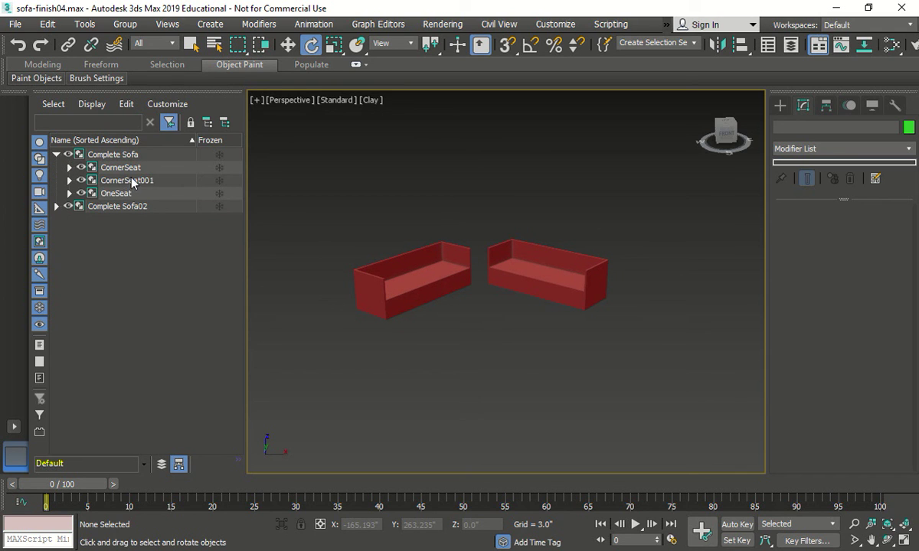
pyautogui.click(56, 206)
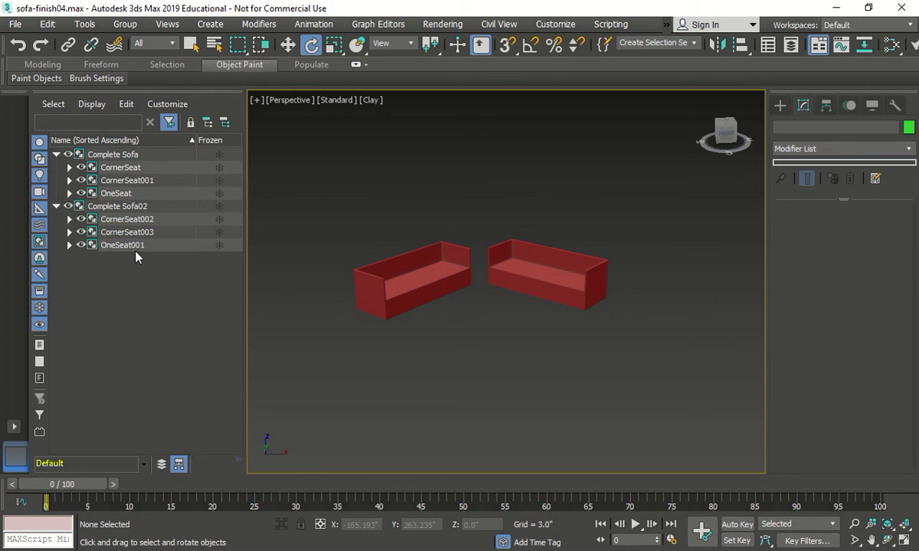
pyautogui.rightClick(127, 172)
pyautogui.click(174, 332)
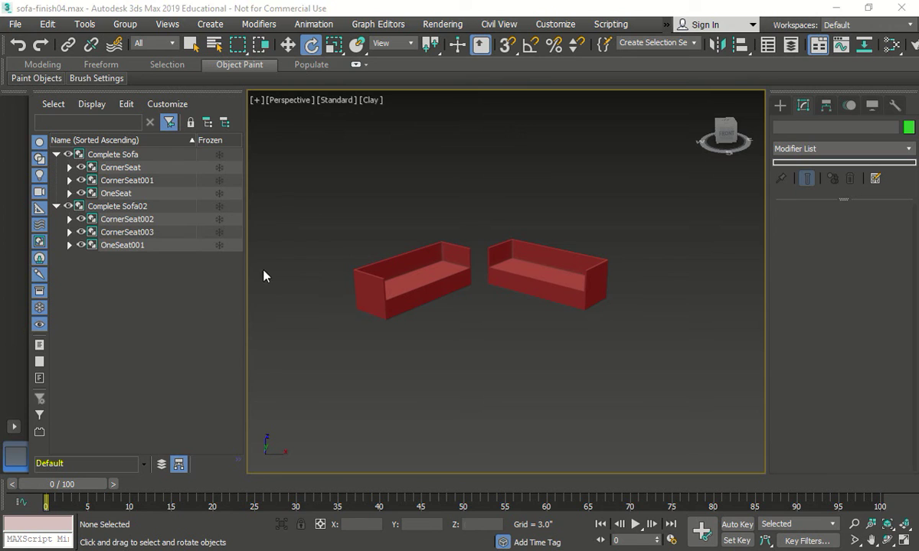